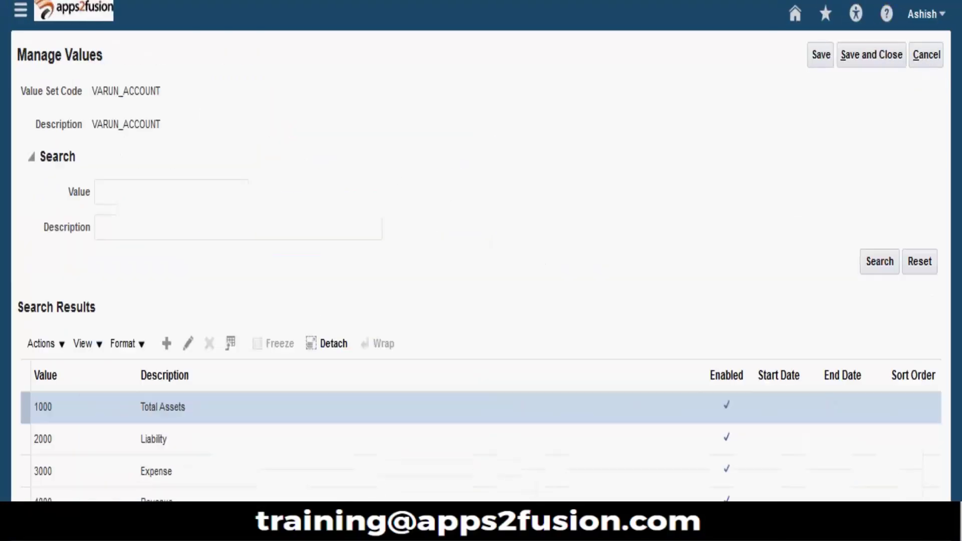
Step: Cancel out of the account value set's Manage Values page without saving
{"action": "left_click", "coordinate": [933, 63]}
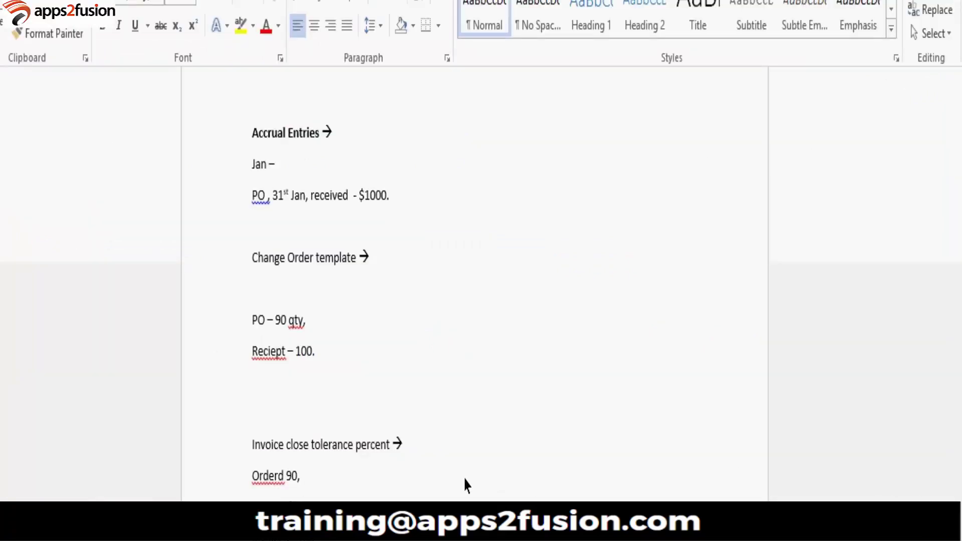
Step: Below the invoice notes, add the 'Procurement agent -->' heading with step 1, 'Create a employee'
{"action": "scroll", "coordinate": [464, 485], "scroll_direction": "down", "scroll_amount": 4}
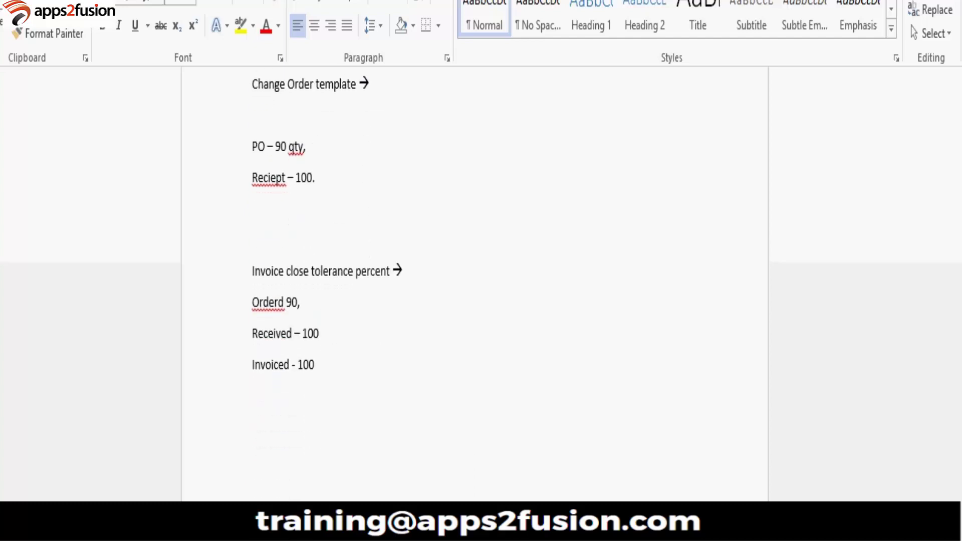
{"action": "left_click", "coordinate": [252, 334]}
{"action": "left_click", "coordinate": [252, 396]}
{"action": "type", "text": "Procurement agent --"}
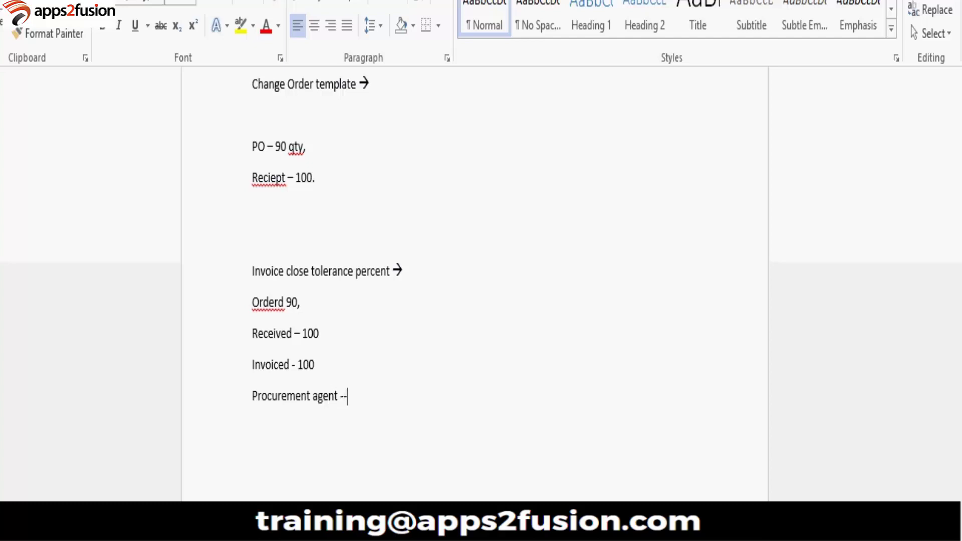
{"action": "type", "text": ">"}
{"action": "key", "text": "Return"}
{"action": "type", "text": "1."}
{"action": "key", "text": "Up"}
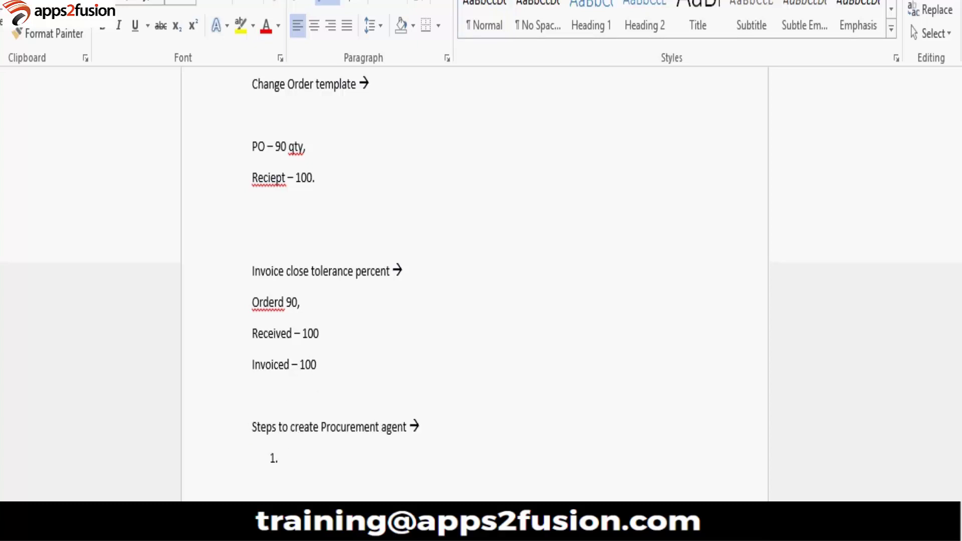
{"action": "type", "text": "reate a employee"}
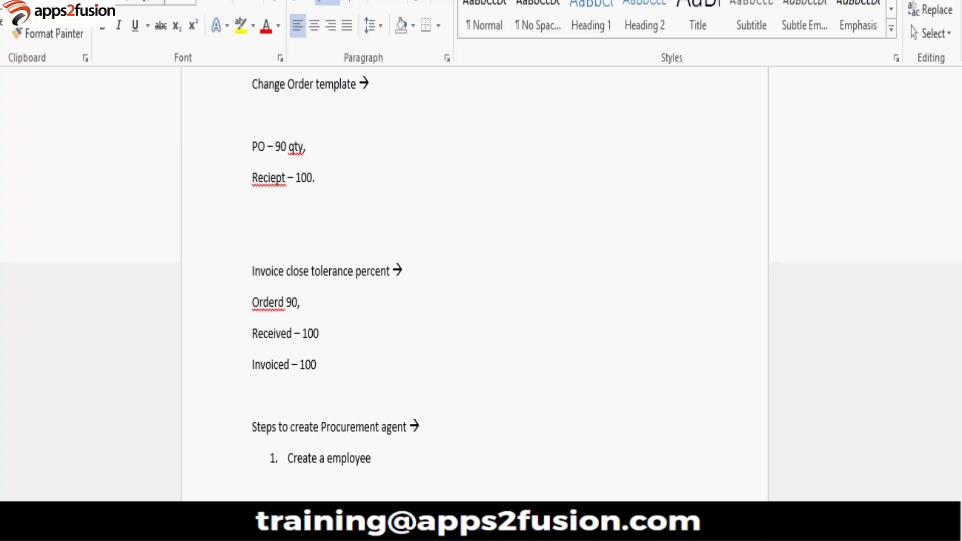
Step: Add step 2, 'Create the procurement agent setup for each BU', then switch back to Fusion
{"action": "key", "text": "Return"}
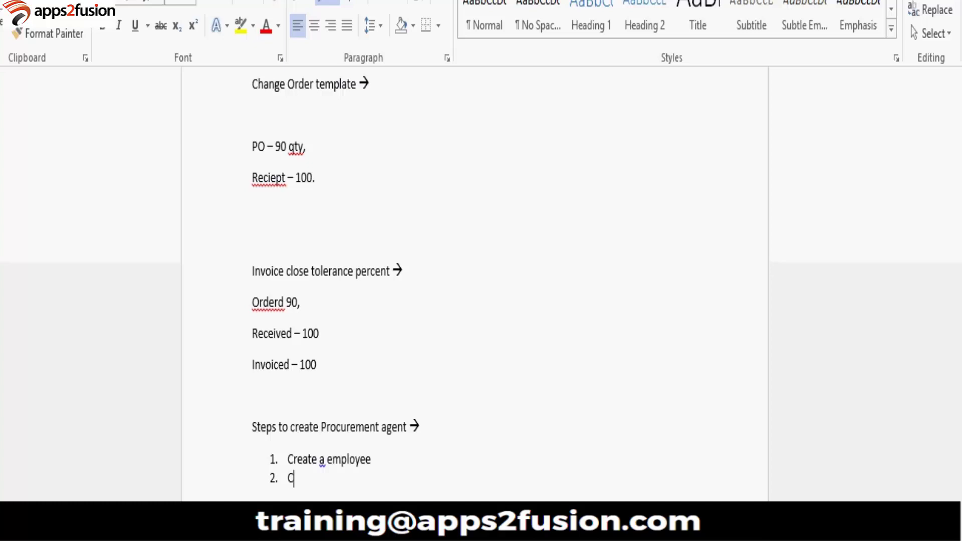
{"action": "type", "text": "Create the procye"}
{"action": "key", "text": "BackSpace"}
{"action": "type", "text": "rement "}
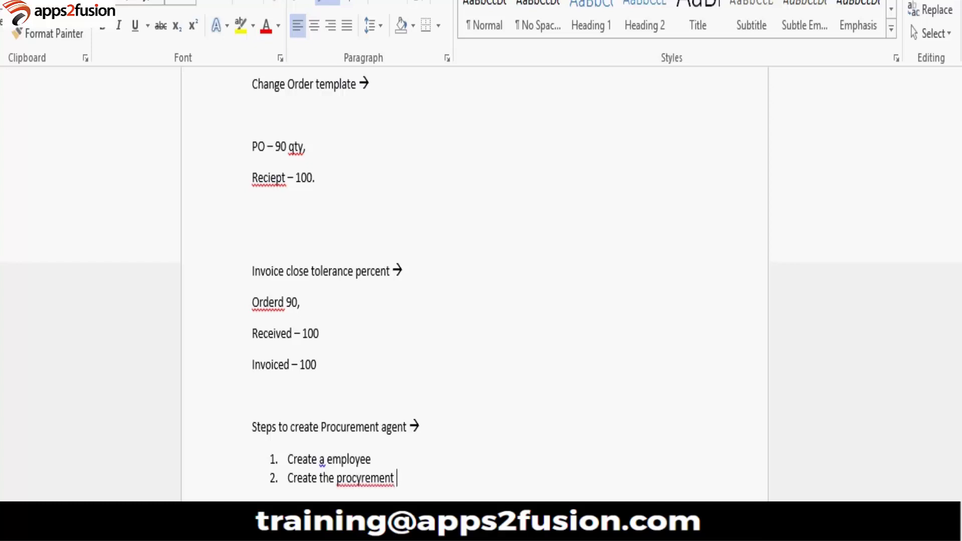
{"action": "type", "text": "agent setup for each"}
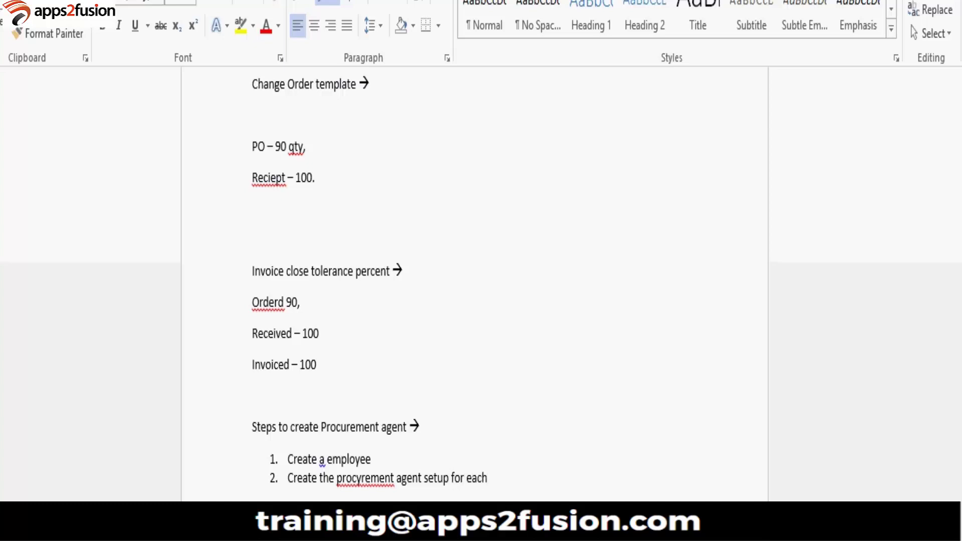
{"action": "type", "text": " BU"}
{"action": "key", "text": "alt+Tab"}
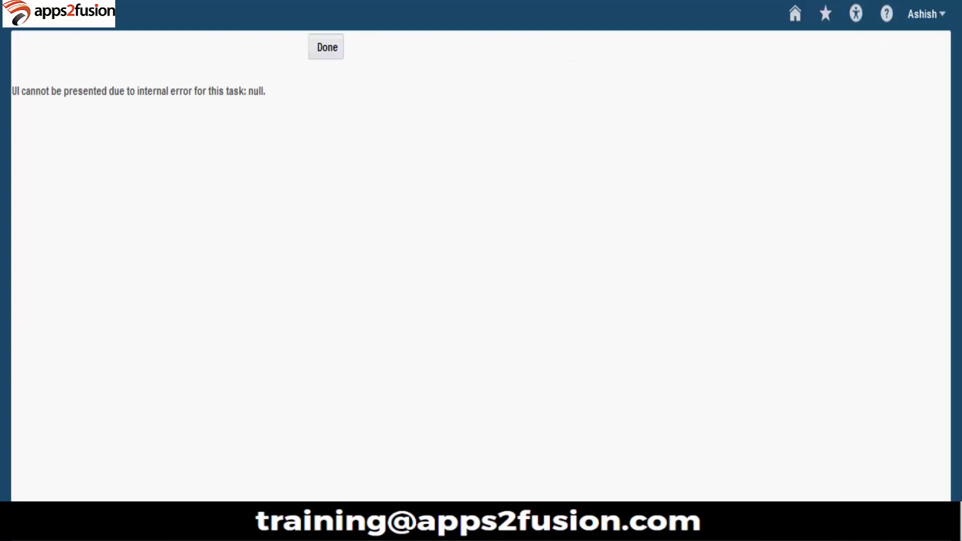
Step: Dismiss the error and search the project's tasks for 'procurement'
{"action": "left_click", "coordinate": [319, 58]}
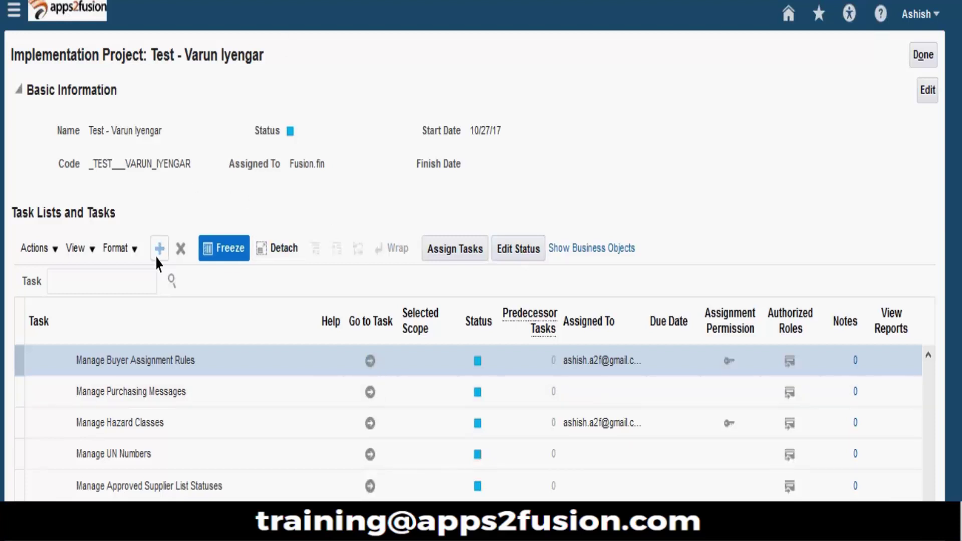
{"action": "left_click", "coordinate": [133, 284]}
{"action": "type", "text": "procurement"}
{"action": "key", "text": "Return"}
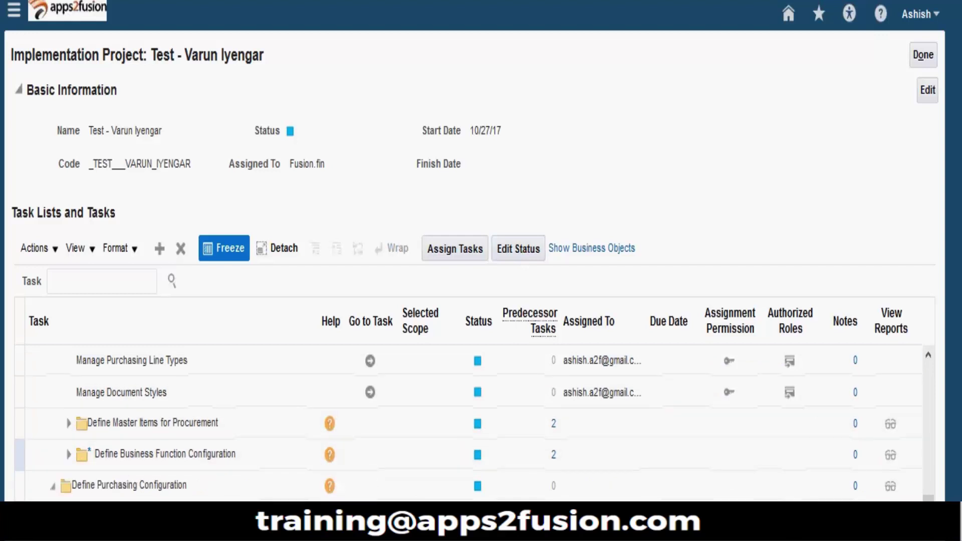
Step: Collapse Define Purchasing Configuration, scroll through the task table, and close the project with Done
{"action": "left_click", "coordinate": [52, 485]}
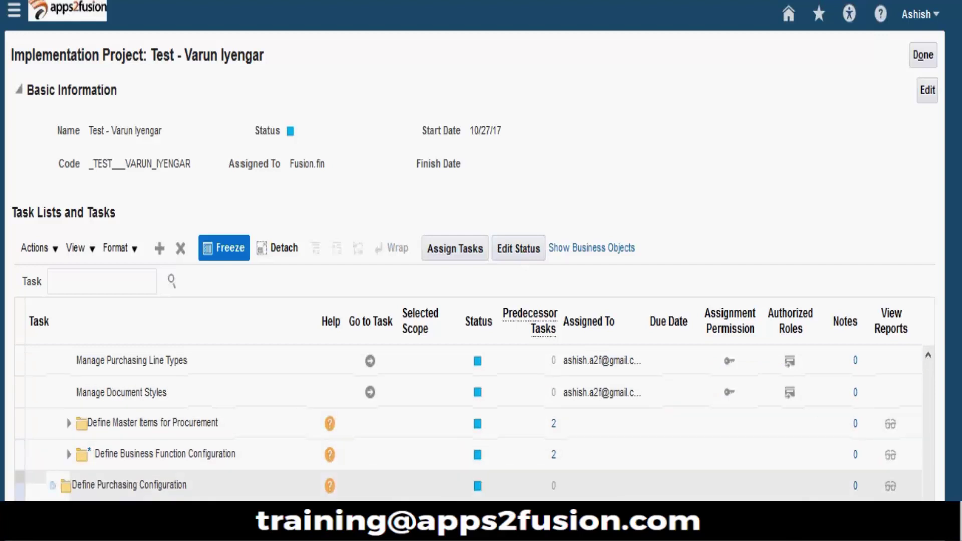
{"action": "left_click", "coordinate": [928, 355]}
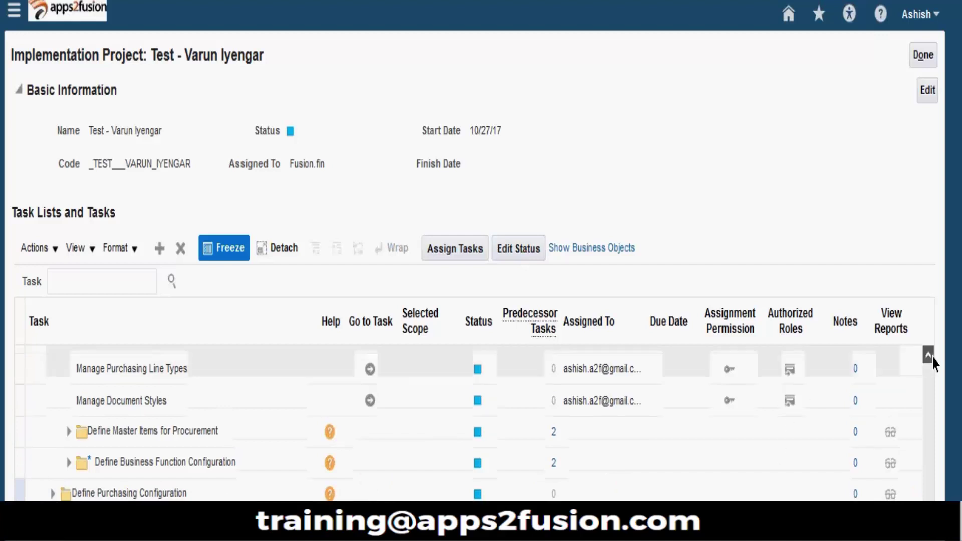
{"action": "left_click", "coordinate": [928, 354]}
{"action": "left_click", "coordinate": [928, 354]}
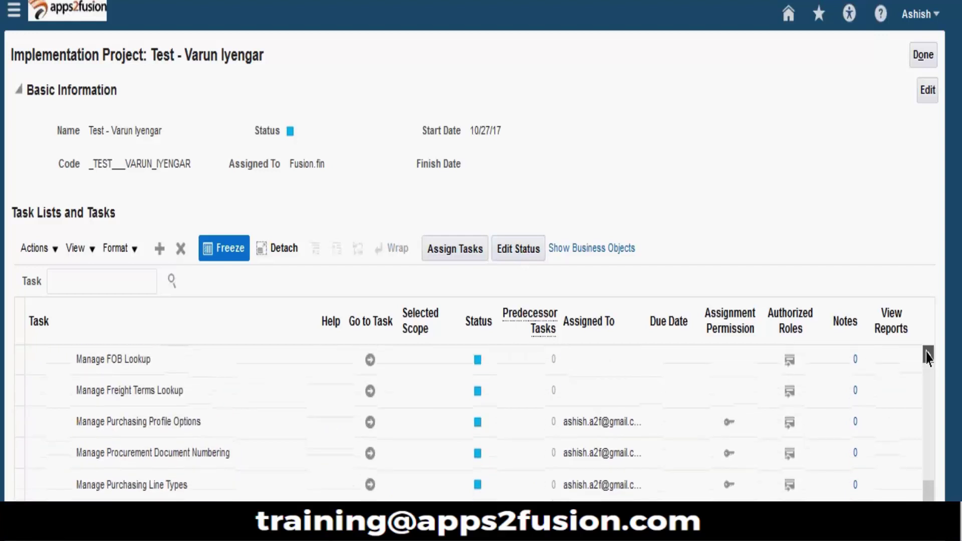
{"action": "left_click", "coordinate": [928, 354]}
{"action": "left_click", "coordinate": [928, 354]}
{"action": "left_click", "coordinate": [928, 354]}
{"action": "left_click", "coordinate": [928, 354]}
{"action": "left_click", "coordinate": [928, 355]}
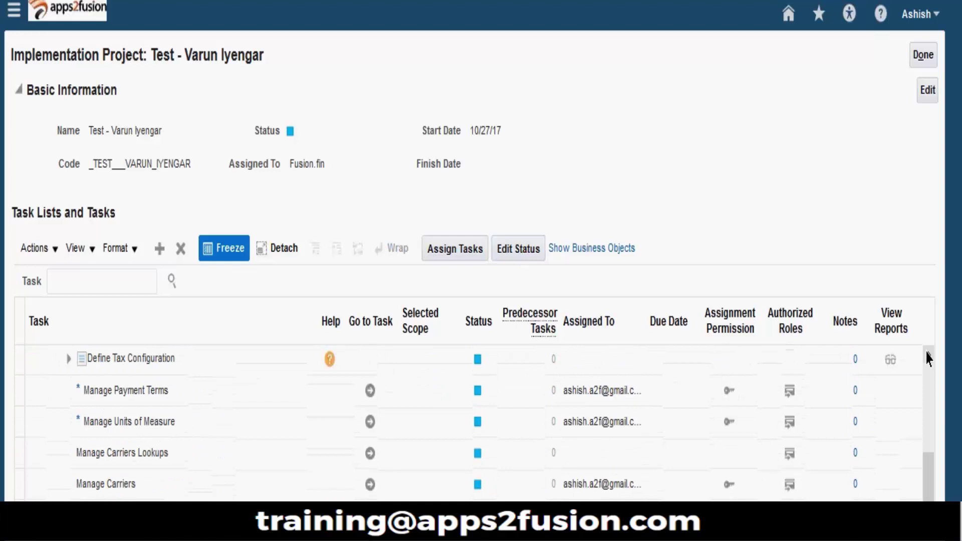
{"action": "left_click", "coordinate": [928, 355]}
{"action": "left_click", "coordinate": [928, 355]}
{"action": "scroll", "coordinate": [359, 389], "scroll_direction": "up", "scroll_amount": 5}
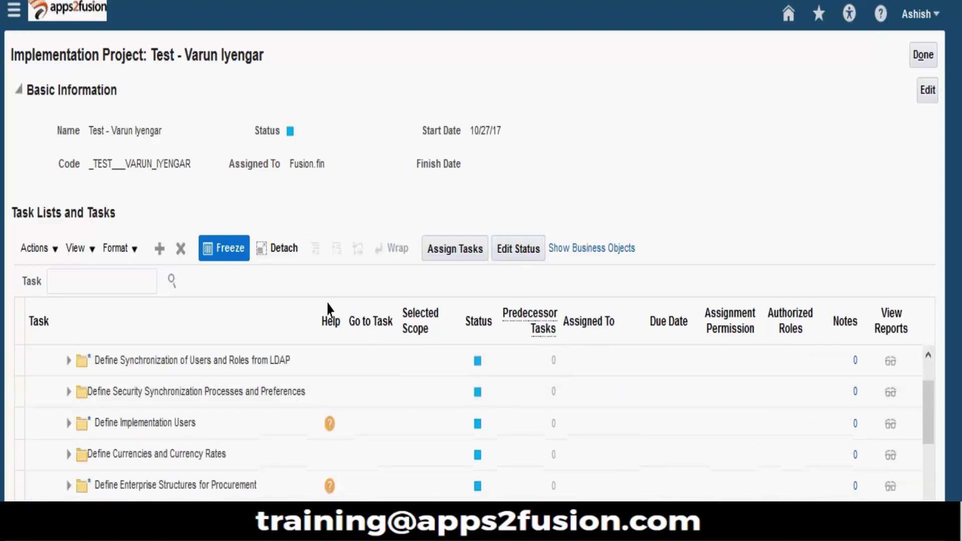
{"action": "left_click", "coordinate": [925, 56]}
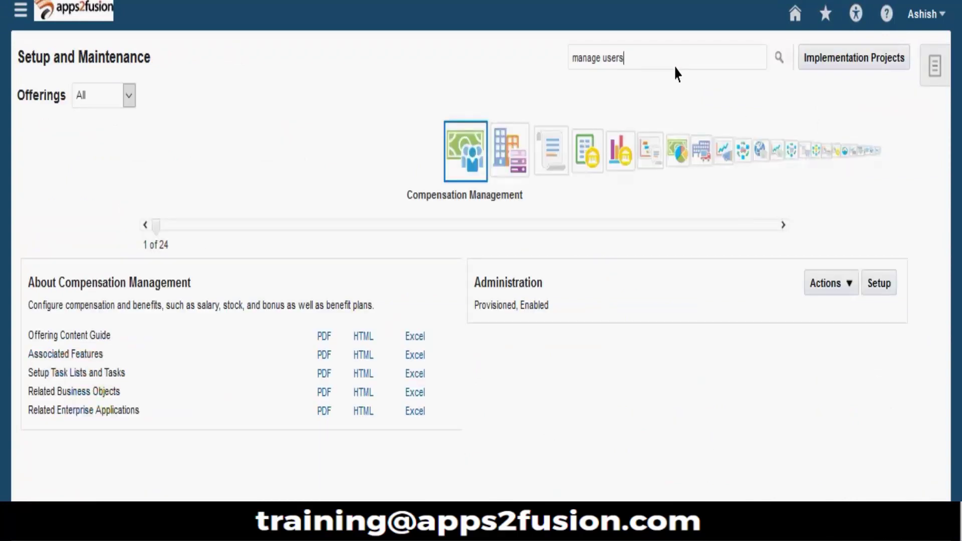
Step: From Manage Users, start a new user with the employee's name and title Mr
{"action": "key", "text": "Return"}
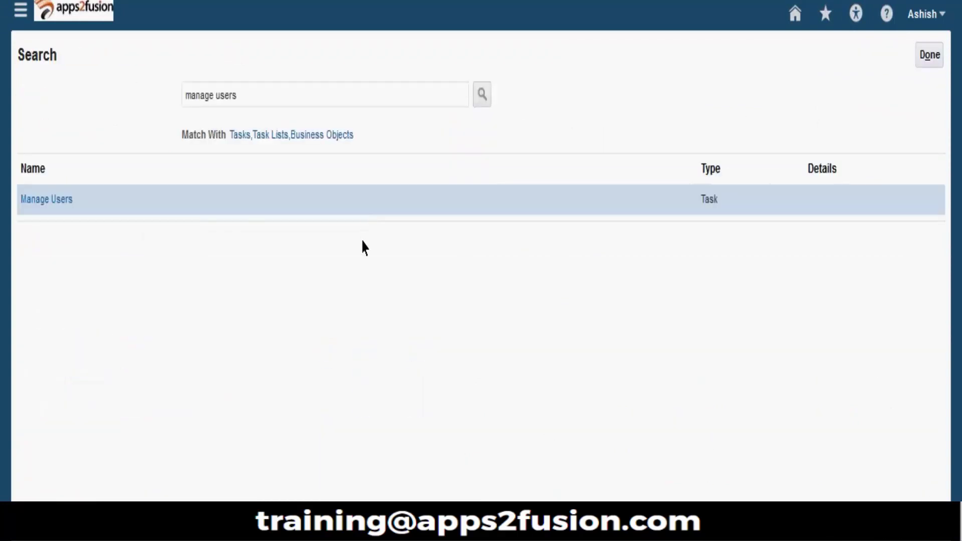
{"action": "left_click", "coordinate": [58, 200]}
{"action": "left_click", "coordinate": [90, 172]}
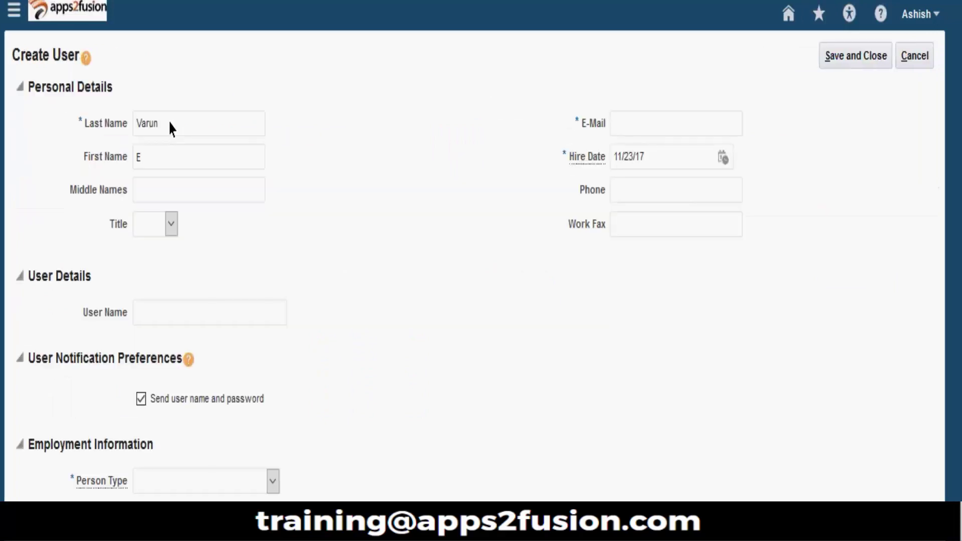
{"action": "type", "text": "mployee"}
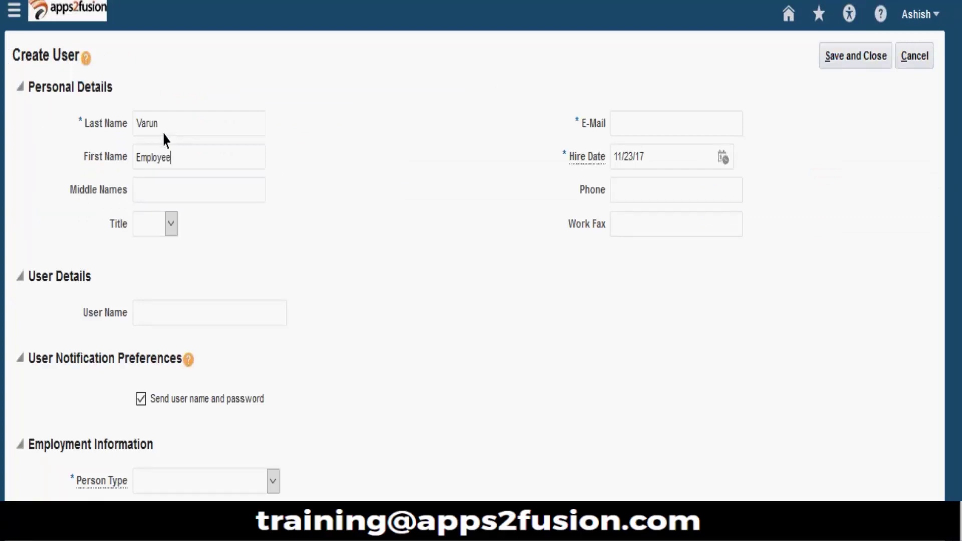
{"action": "left_click", "coordinate": [171, 224]}
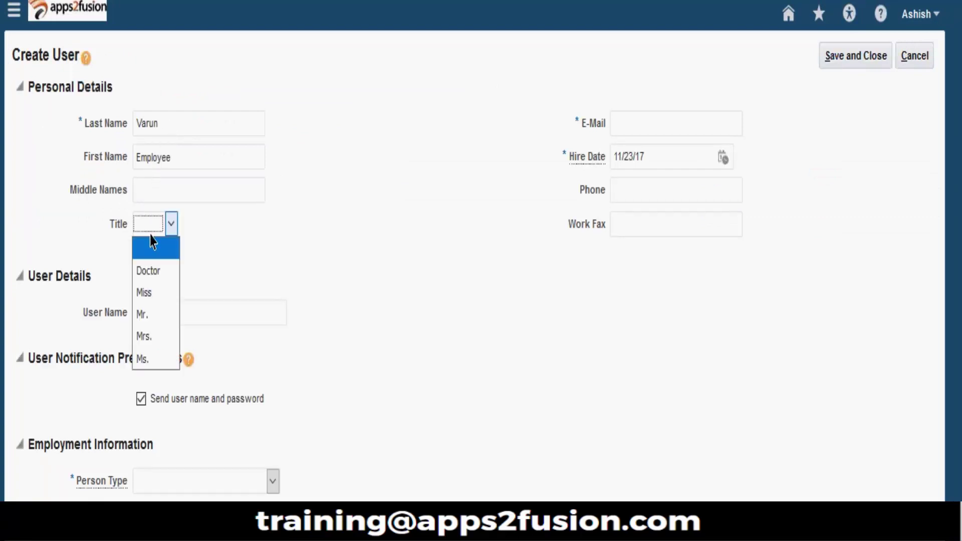
{"action": "left_click", "coordinate": [161, 315]}
Step: Enter the employee's user name and a suggested e-mail address, keeping the 11/23/17 hire date
{"action": "left_click", "coordinate": [172, 318]}
{"action": "type", "text": "V"}
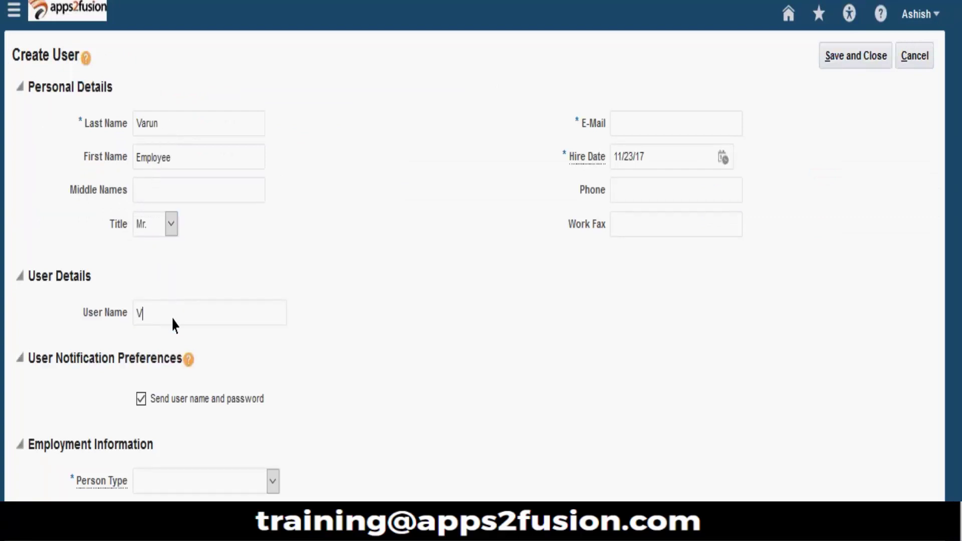
{"action": "type", "text": "arun.Emp"}
{"action": "triple_click", "coordinate": [207, 321]}
{"action": "left_click", "coordinate": [646, 128]}
{"action": "left_click", "coordinate": [619, 128]}
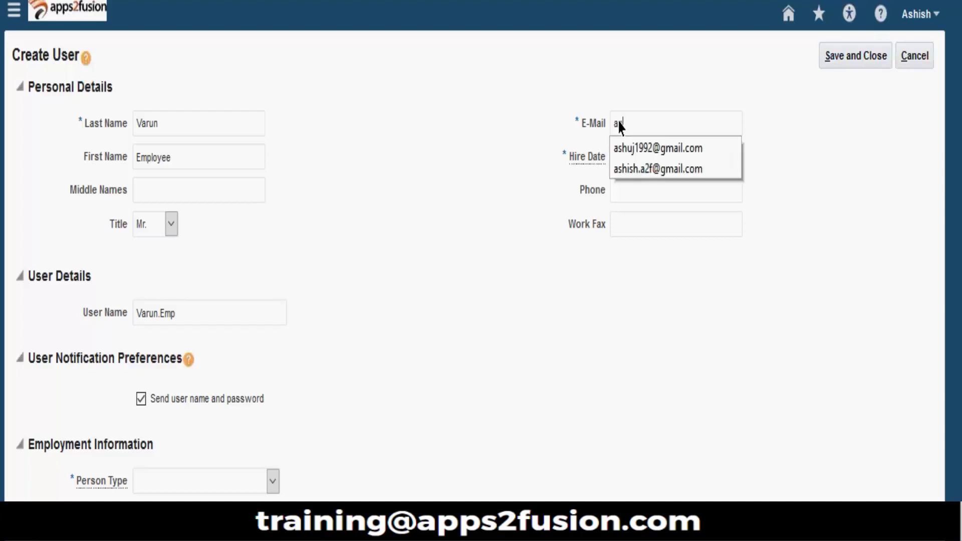
{"action": "type", "text": "as"}
{"action": "left_click", "coordinate": [667, 167]}
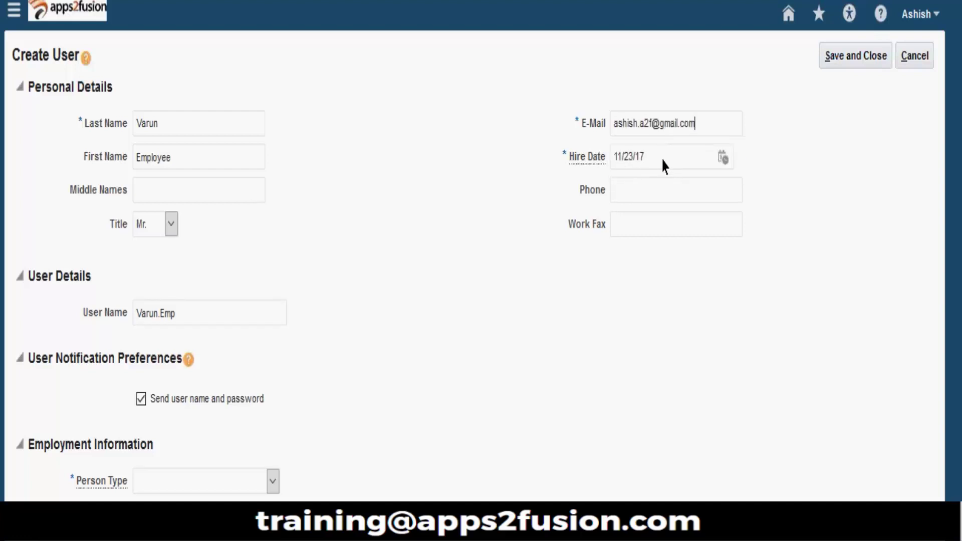
{"action": "left_click", "coordinate": [724, 158]}
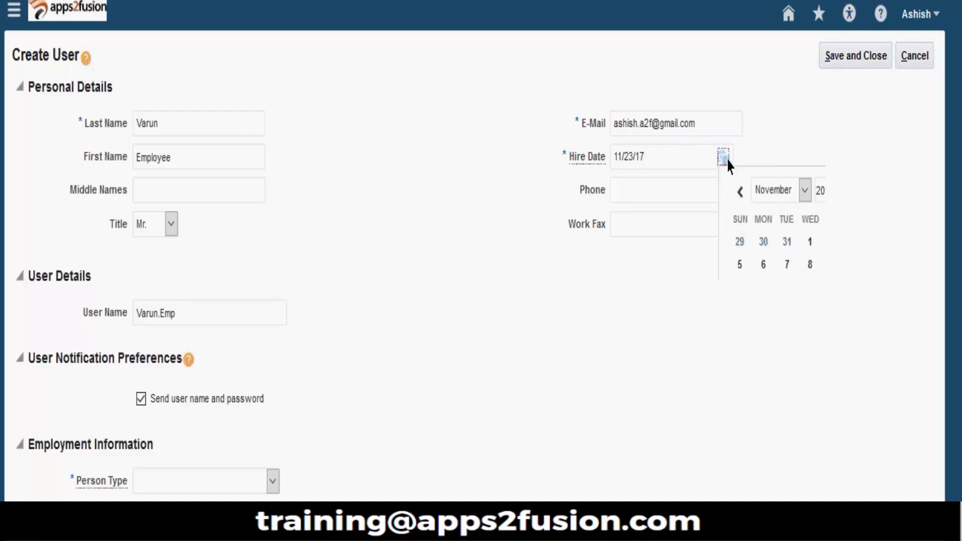
{"action": "left_click", "coordinate": [761, 199]}
{"action": "left_click", "coordinate": [604, 300]}
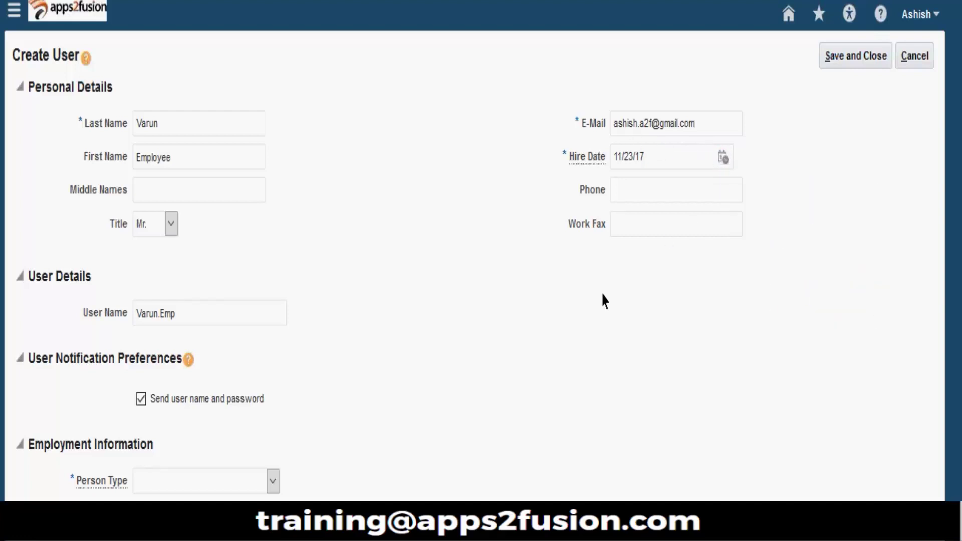
Step: Keep person type Employee and set the legal employer to Varun via the search dialog
{"action": "scroll", "coordinate": [465, 212], "scroll_direction": "down", "scroll_amount": 3}
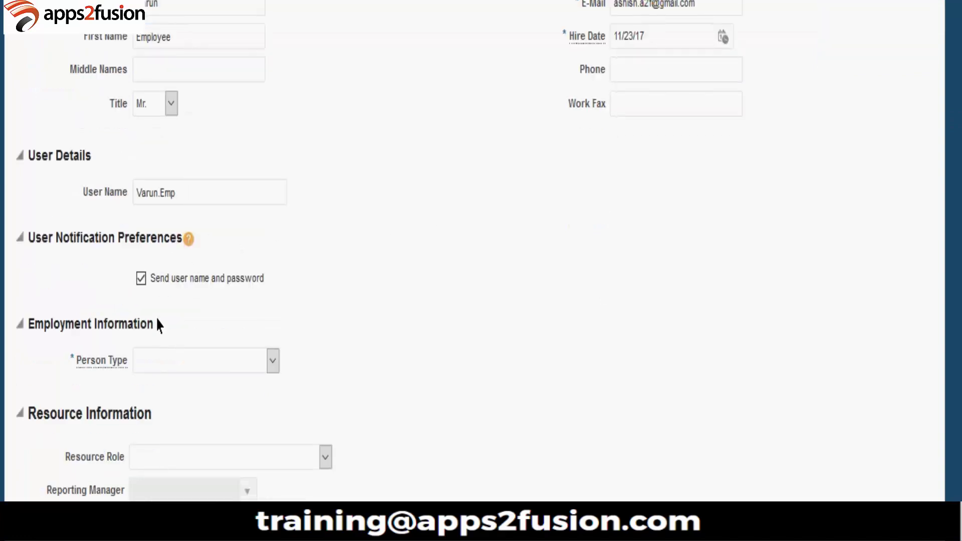
{"action": "left_click", "coordinate": [216, 361]}
{"action": "left_click", "coordinate": [211, 427]}
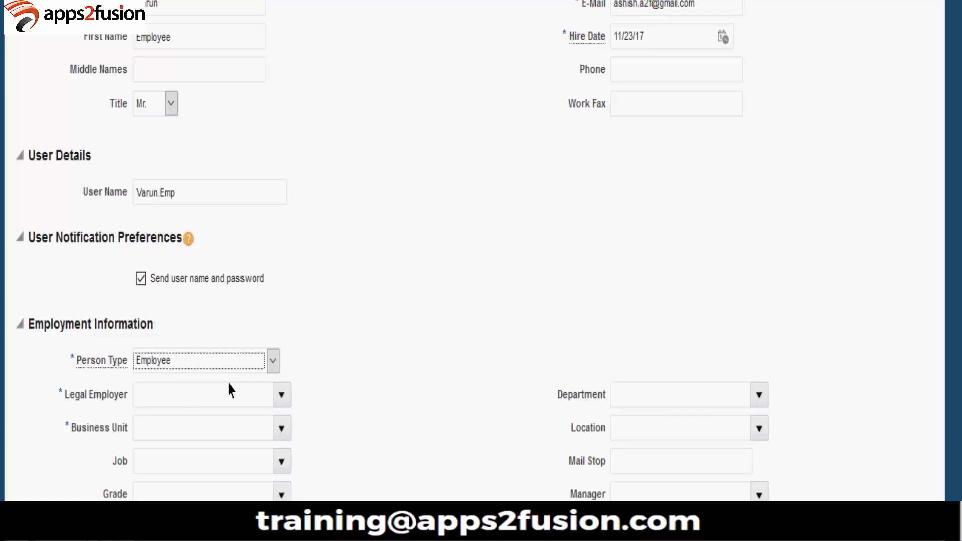
{"action": "left_click", "coordinate": [282, 394]}
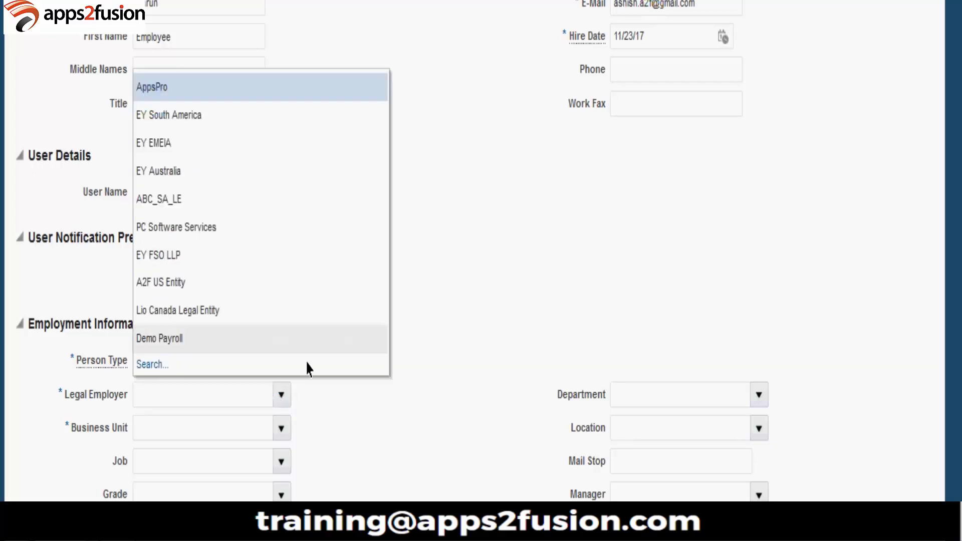
{"action": "left_click", "coordinate": [167, 369]}
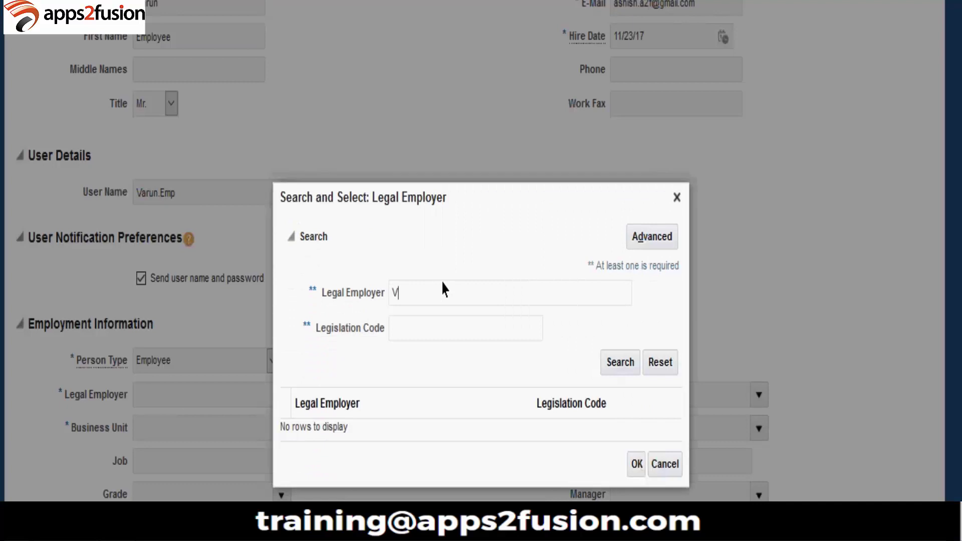
{"action": "key", "text": "Return"}
{"action": "left_click", "coordinate": [334, 431]}
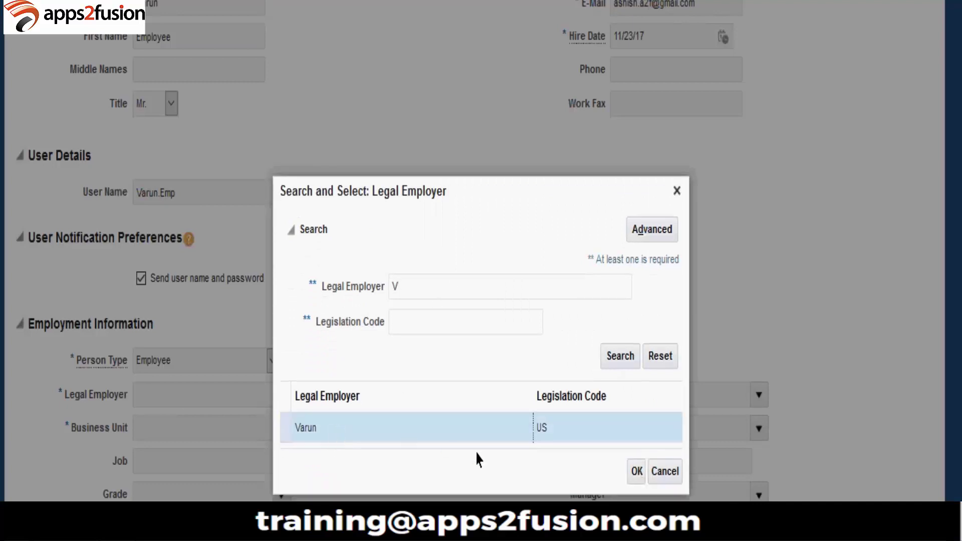
{"action": "left_click", "coordinate": [637, 474]}
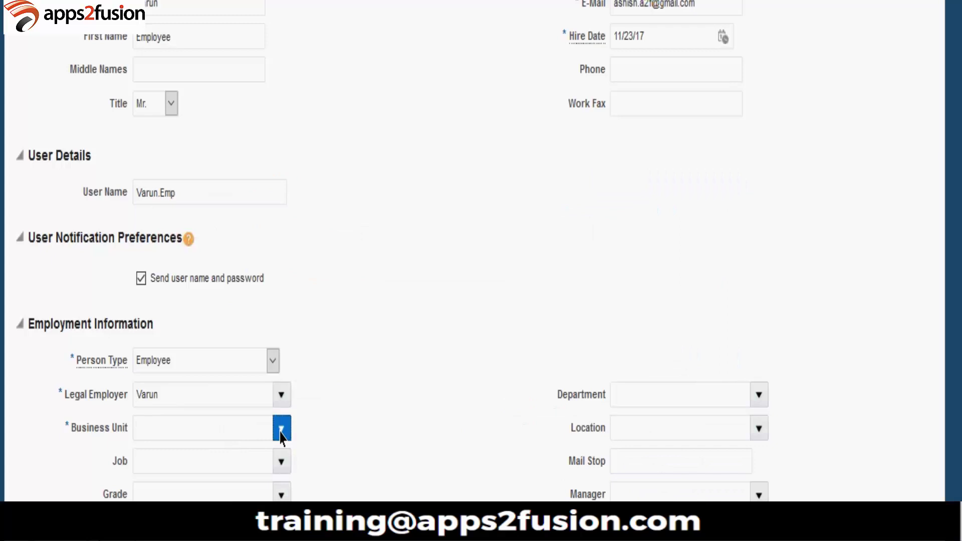
Step: Set the business unit to Varun Business Unit by searching 'V'
{"action": "left_click", "coordinate": [281, 434]}
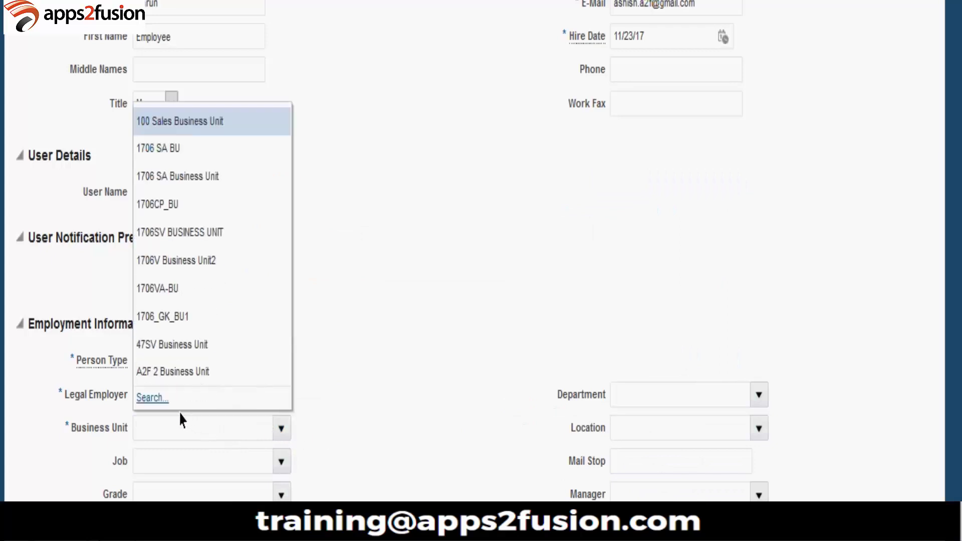
{"action": "left_click", "coordinate": [161, 399]}
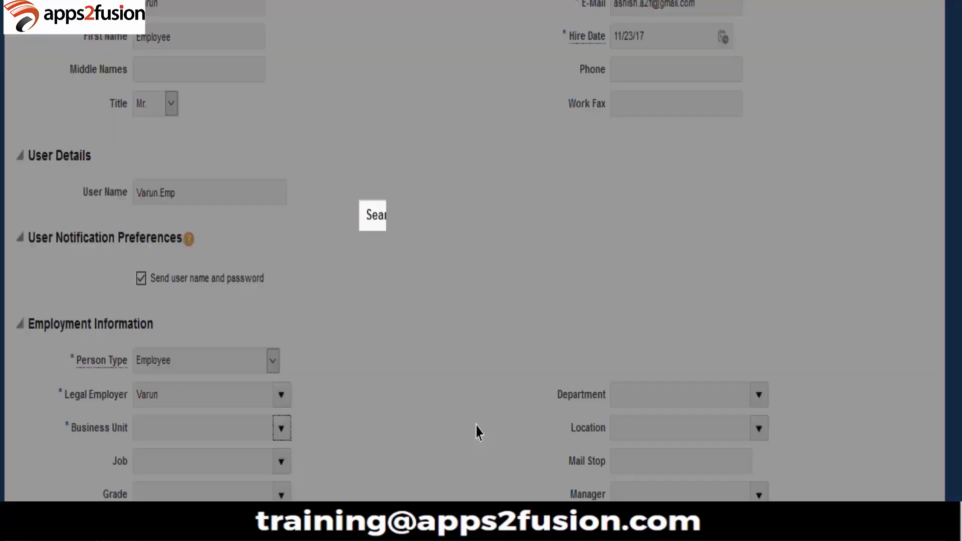
{"action": "type", "text": "V"}
{"action": "left_click", "coordinate": [532, 346]}
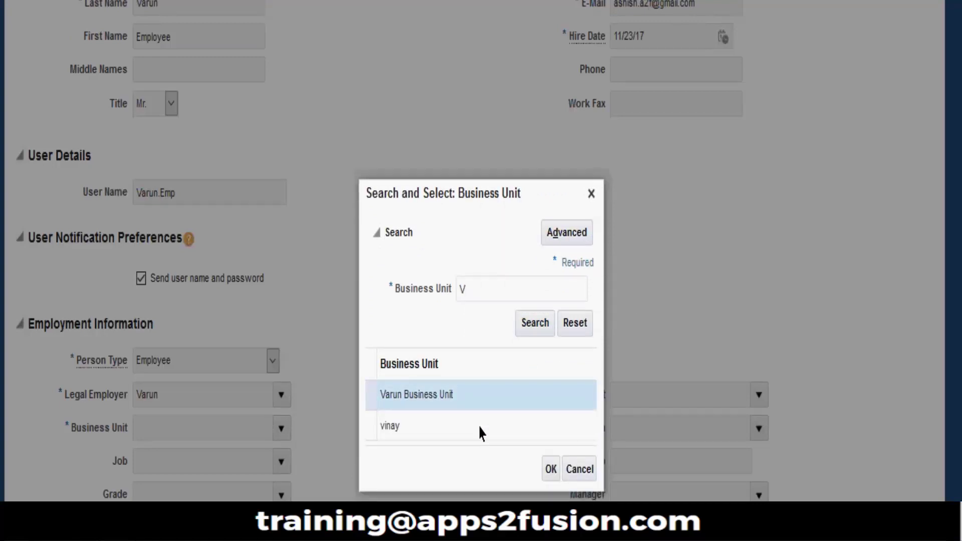
{"action": "left_click", "coordinate": [549, 469]}
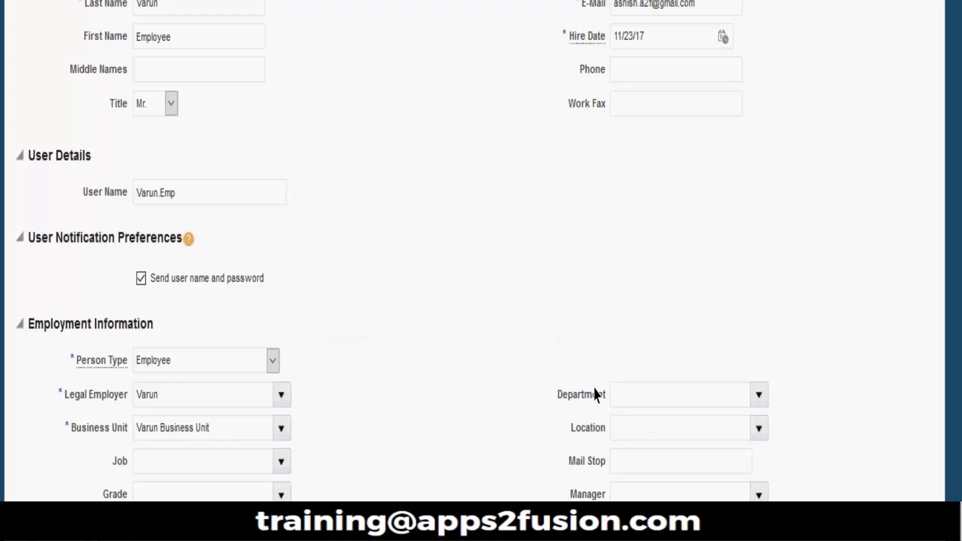
{"action": "scroll", "coordinate": [486, 391], "scroll_direction": "down", "scroll_amount": 4}
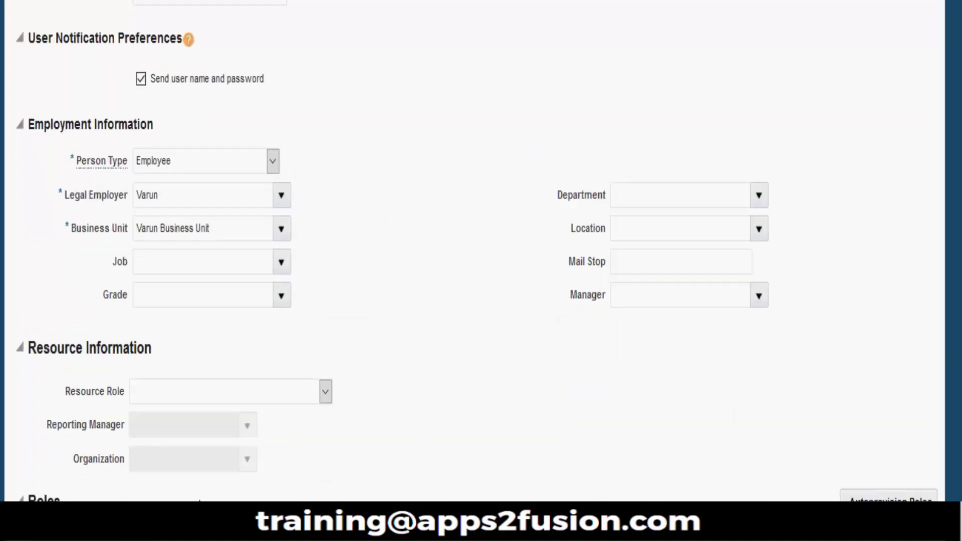
{"action": "scroll", "coordinate": [481, 251], "scroll_direction": "up", "scroll_amount": 7}
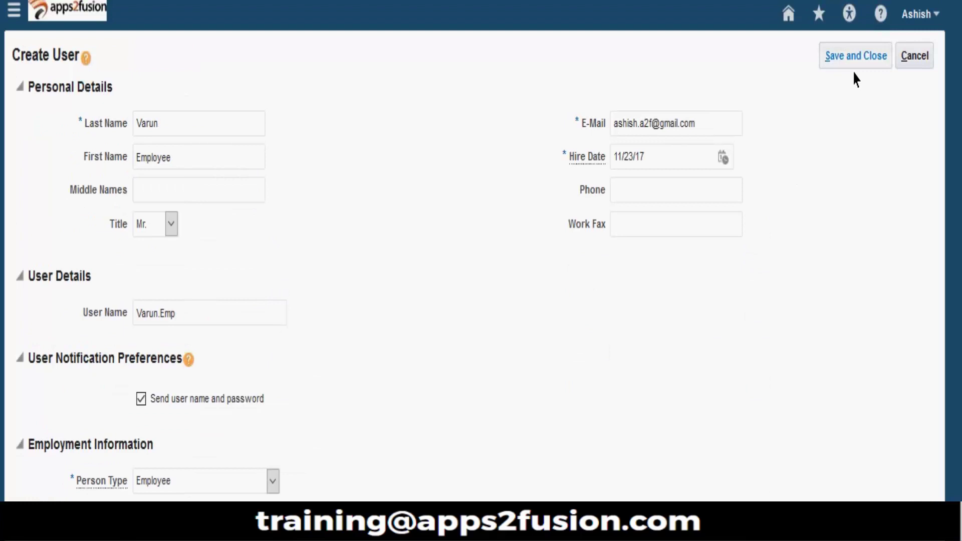
Step: Save and close the new user, then go to the Security Console from the Navigator
{"action": "left_click", "coordinate": [856, 58]}
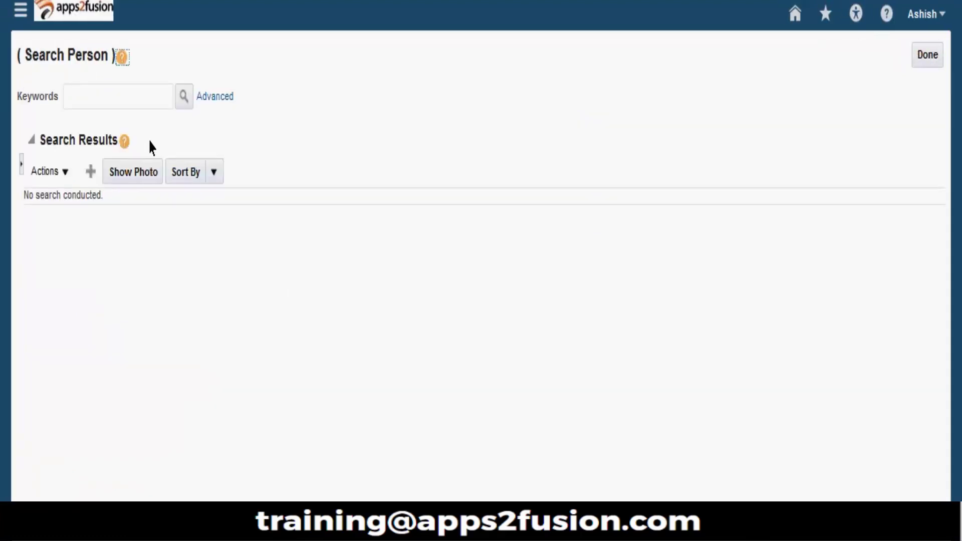
{"action": "left_click", "coordinate": [20, 9]}
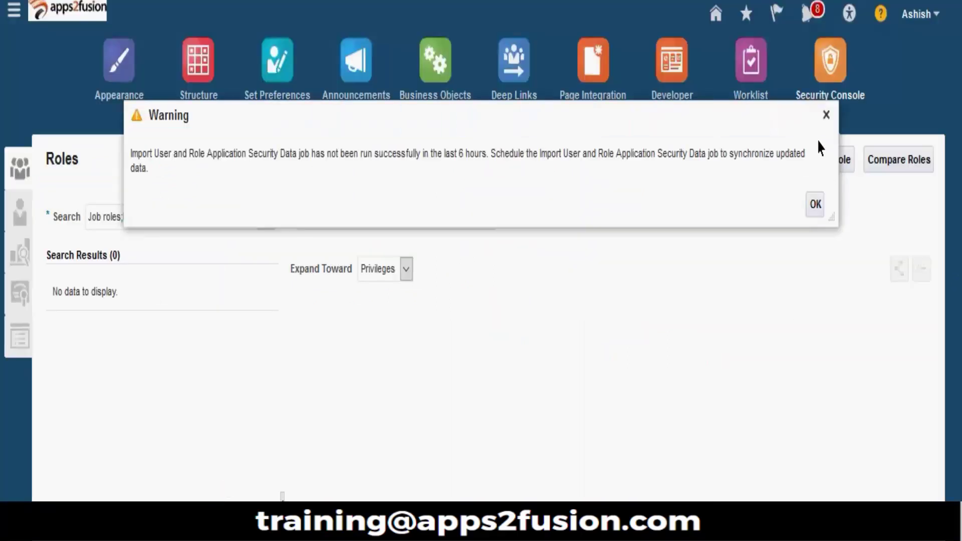
Step: Dismiss the import warning and search user accounts for the employee's name
{"action": "left_click", "coordinate": [824, 114]}
{"action": "left_click", "coordinate": [19, 210]}
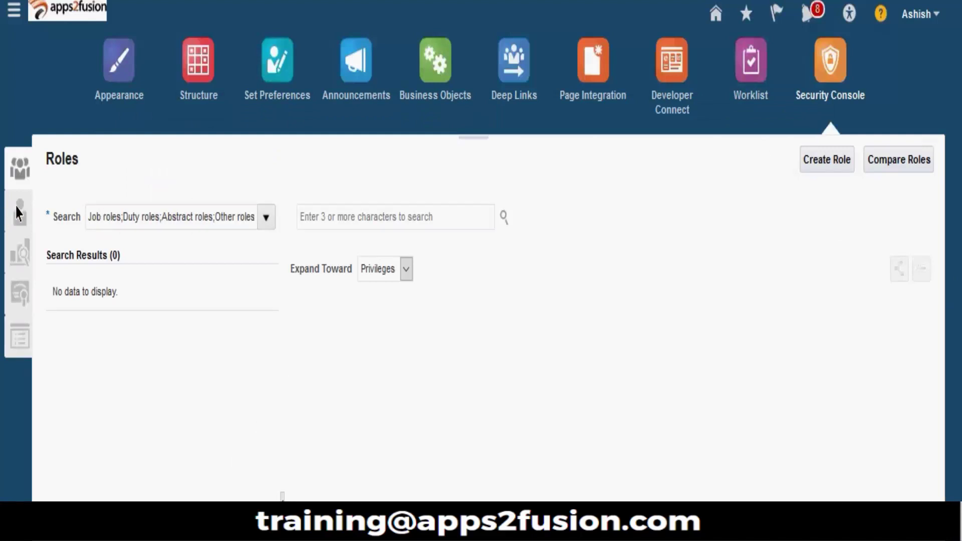
{"action": "left_click", "coordinate": [309, 219]}
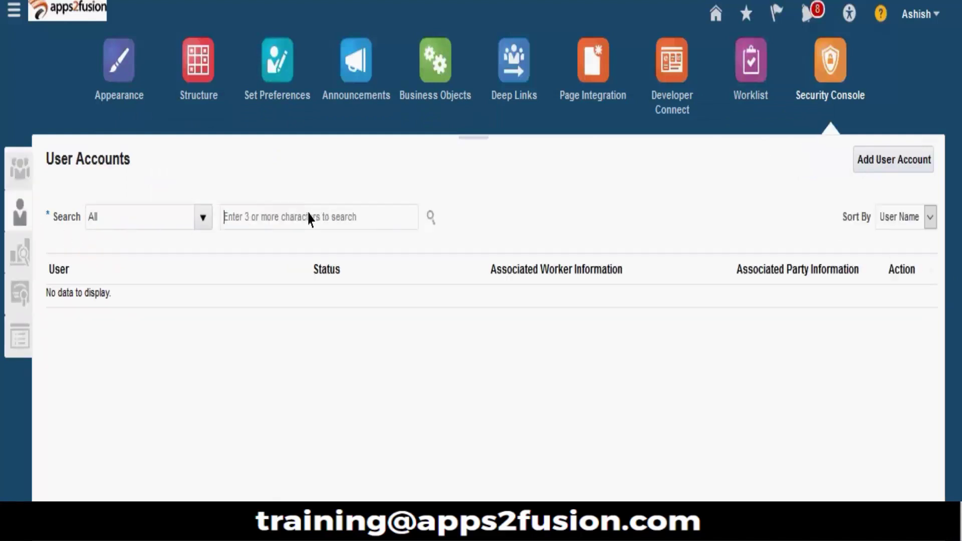
{"action": "type", "text": "va"}
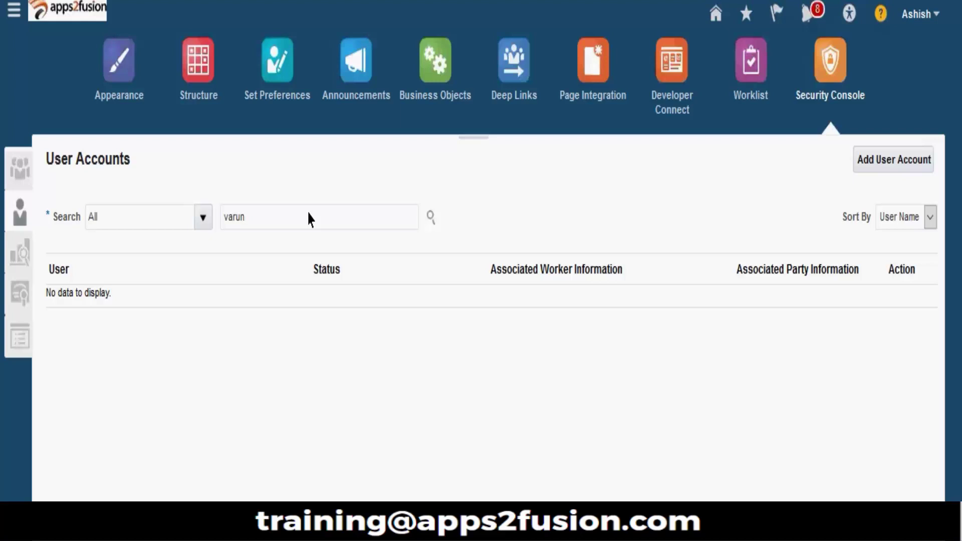
{"action": "type", "text": "run"}
{"action": "key", "text": "Return"}
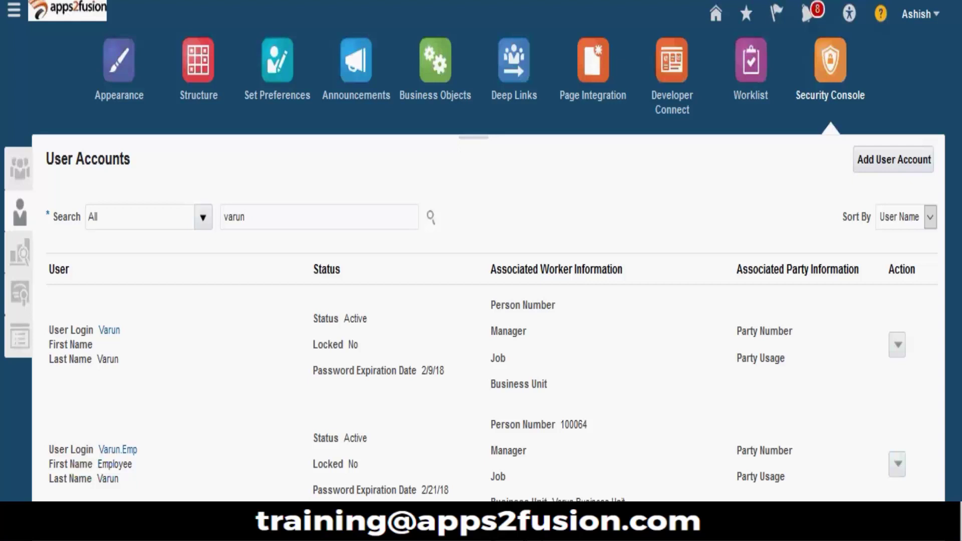
{"action": "left_click", "coordinate": [119, 331]}
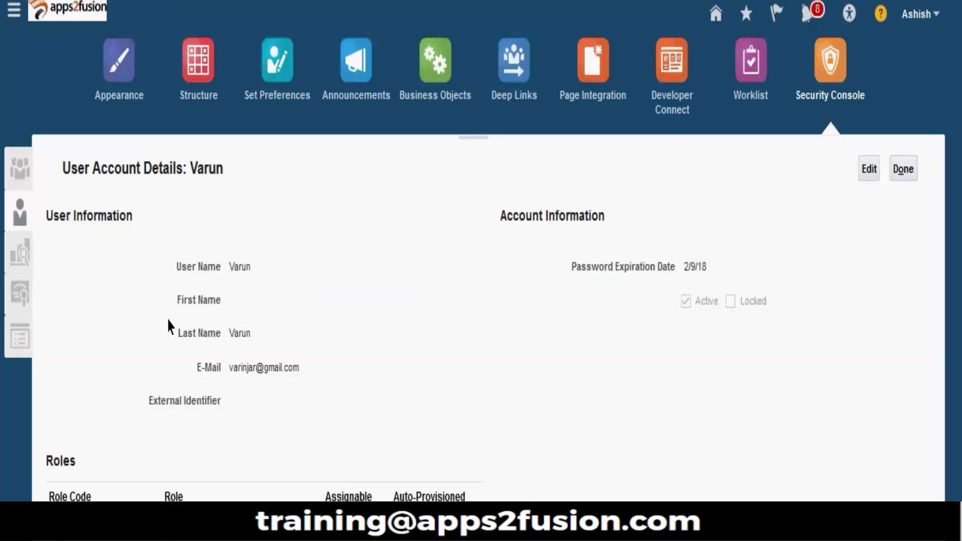
{"action": "scroll", "coordinate": [429, 365], "scroll_direction": "down", "scroll_amount": 2}
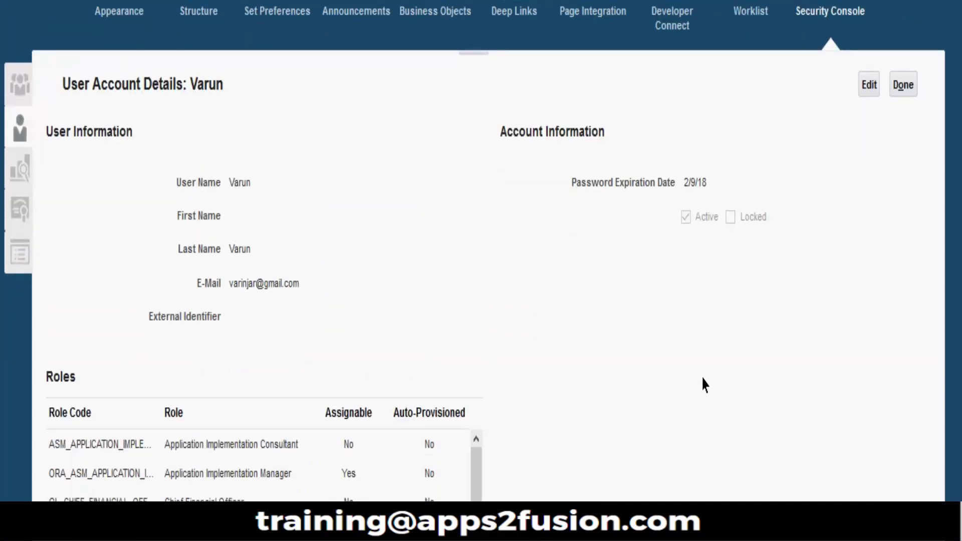
{"action": "scroll", "coordinate": [476, 471], "scroll_direction": "down", "scroll_amount": 3}
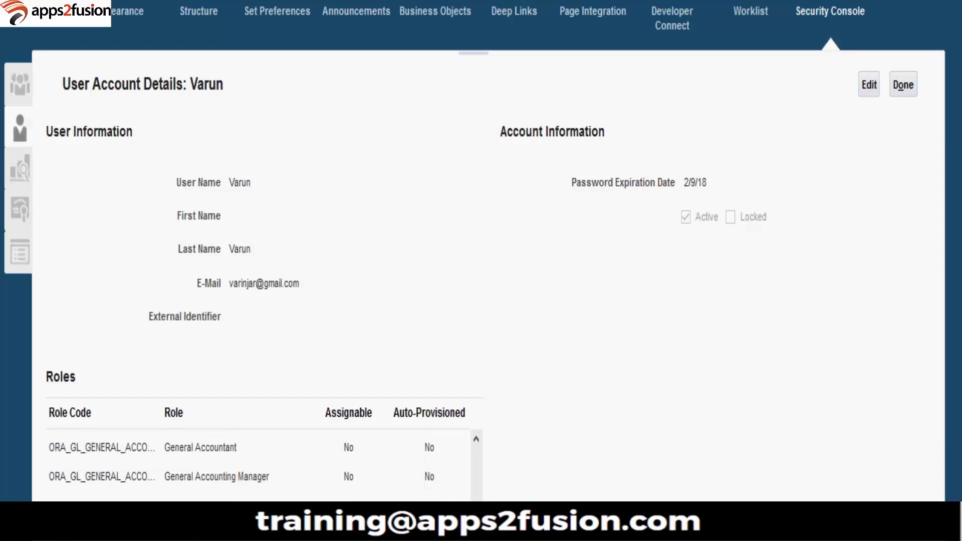
{"action": "scroll", "coordinate": [261, 461], "scroll_direction": "up", "scroll_amount": 3}
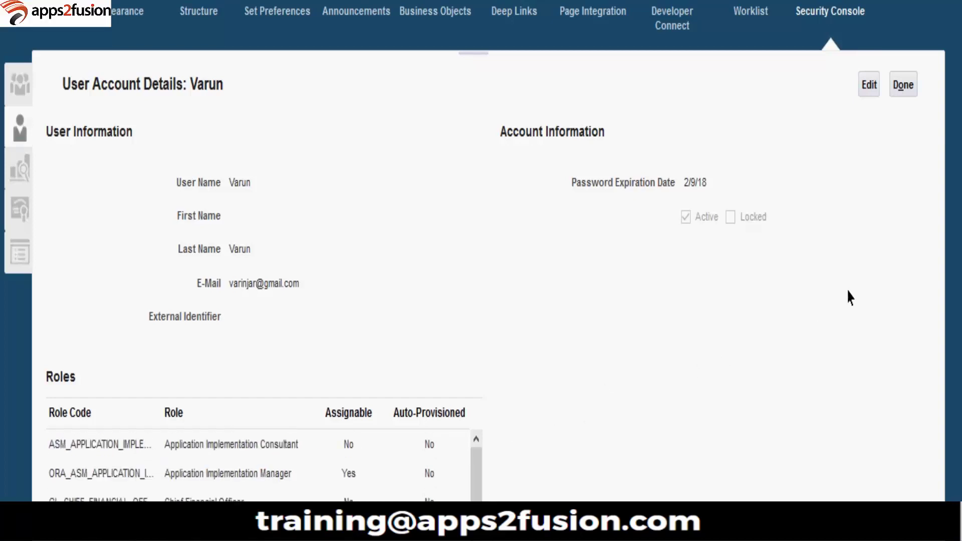
{"action": "left_click", "coordinate": [902, 86]}
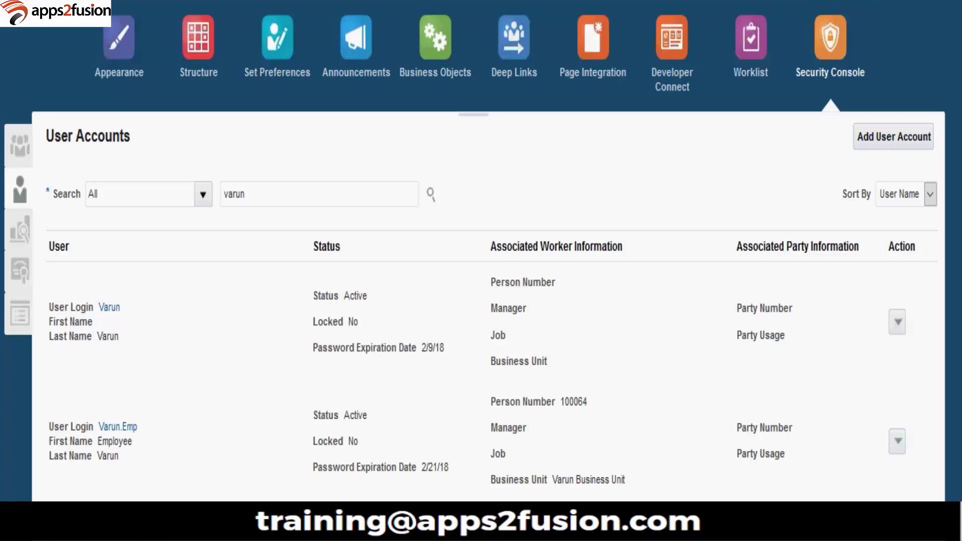
Step: Open the new employee's account for editing and choose a manual password reset
{"action": "left_click", "coordinate": [118, 426]}
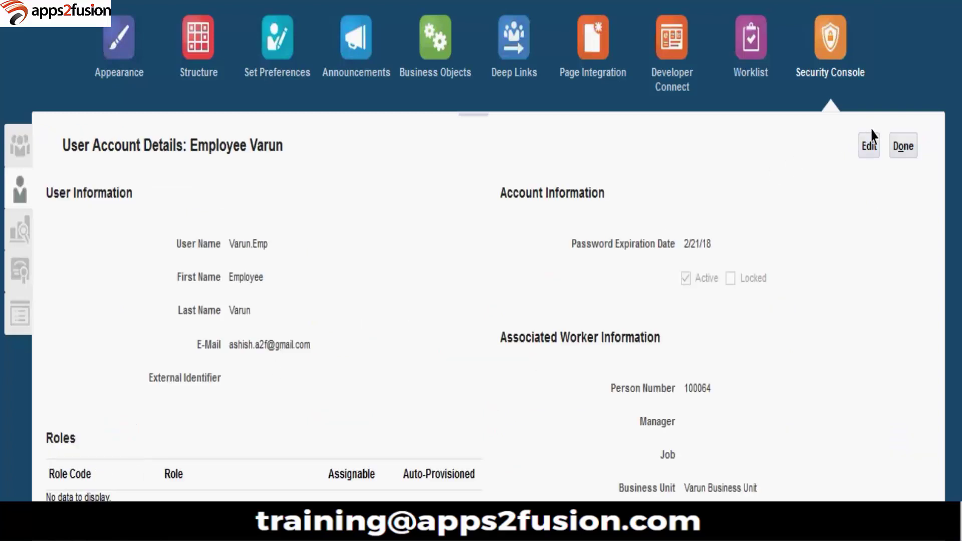
{"action": "left_click", "coordinate": [871, 146]}
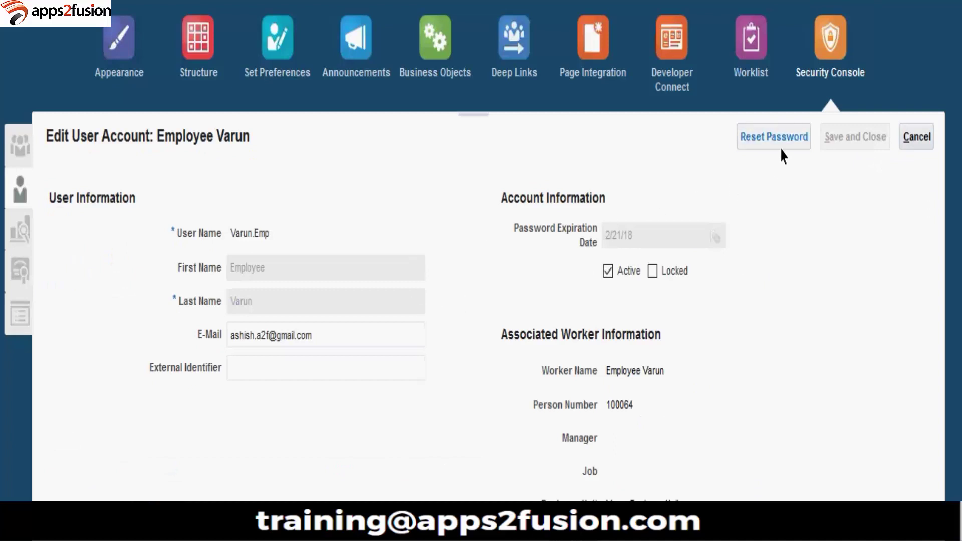
{"action": "left_click", "coordinate": [782, 144]}
{"action": "left_click", "coordinate": [283, 289]}
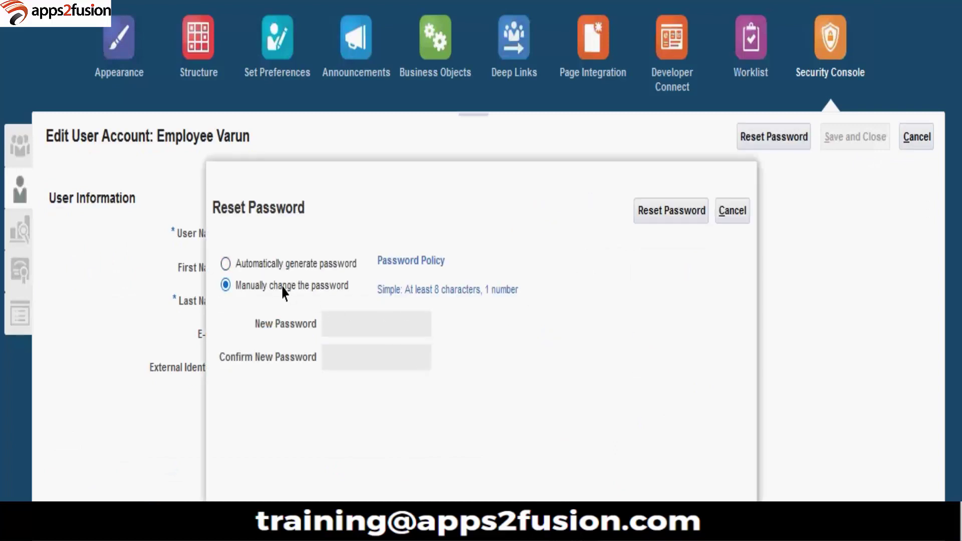
Step: Enter and confirm a new password, then close the dialog after the policy rejects it
{"action": "left_click", "coordinate": [364, 325]}
{"action": "type", "text": "Welcome1"}
{"action": "left_click_drag", "start_coordinate": [408, 331], "coordinate": [226, 342]}
{"action": "type", "text": "We"}
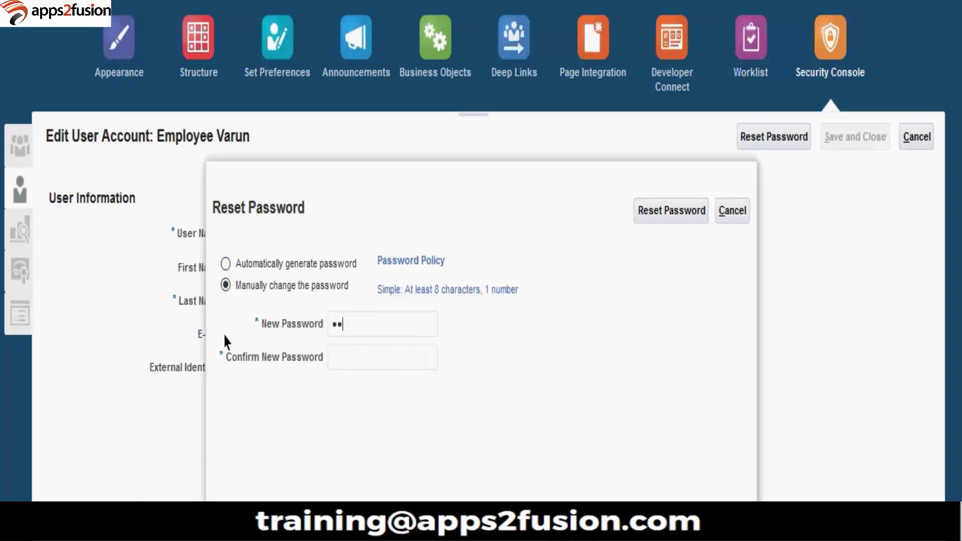
{"action": "key", "text": "Tab"}
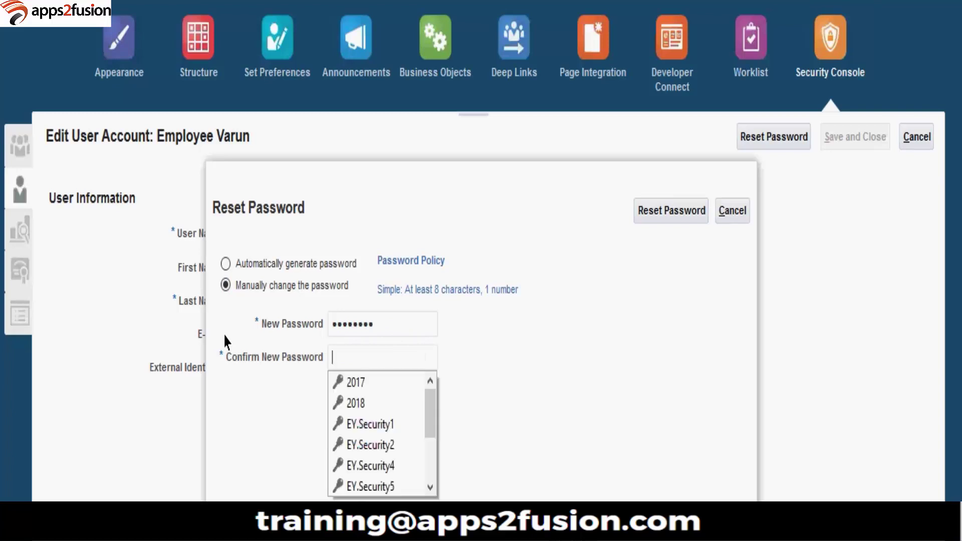
{"action": "type", "text": "We"}
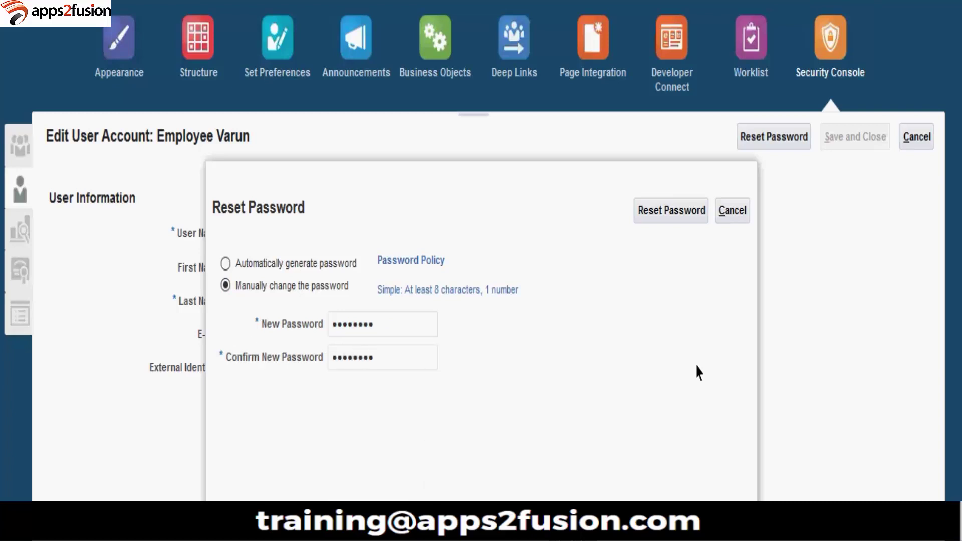
{"action": "left_click", "coordinate": [683, 211]}
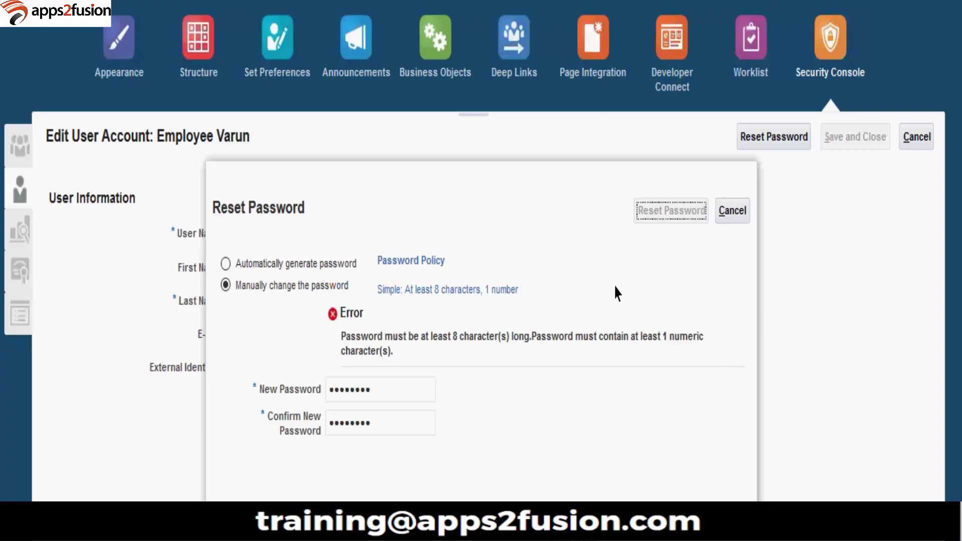
{"action": "key", "text": "Escape"}
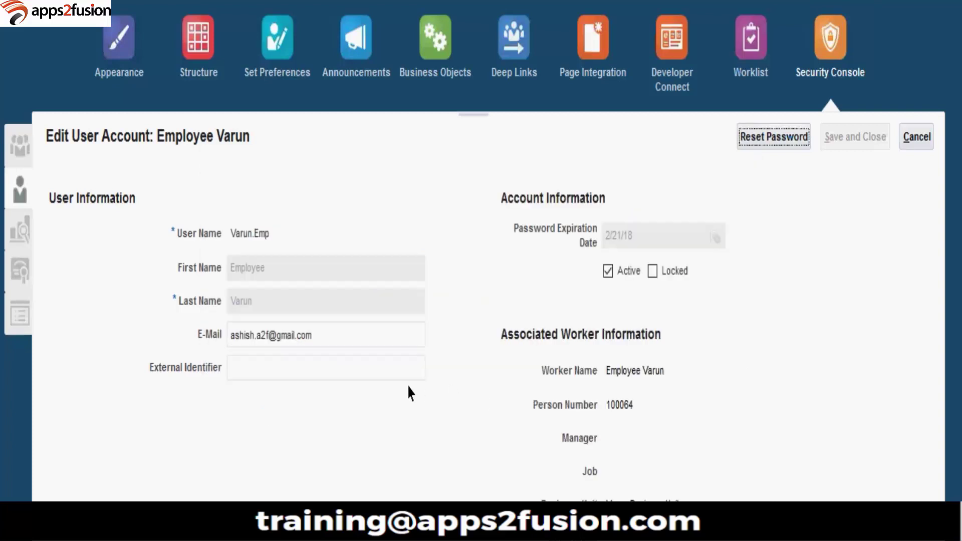
Step: Manually reset the employee's password with a confirmed value and update the browser's saved login
{"action": "left_click", "coordinate": [756, 140]}
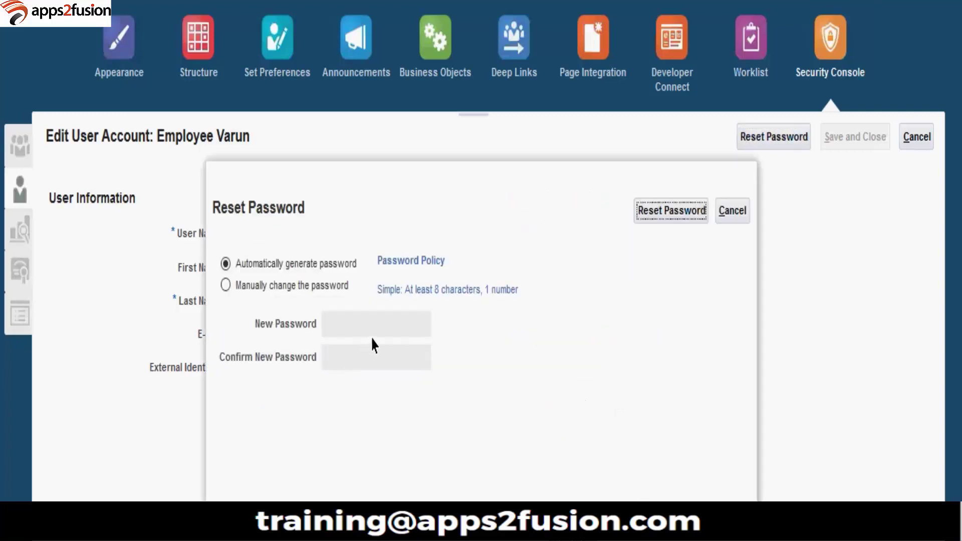
{"action": "left_click", "coordinate": [258, 285]}
{"action": "left_click", "coordinate": [337, 333]}
{"action": "key", "text": "ctrl+v"}
{"action": "left_click_drag", "start_coordinate": [367, 326], "coordinate": [172, 307]}
{"action": "type", "text": "••"}
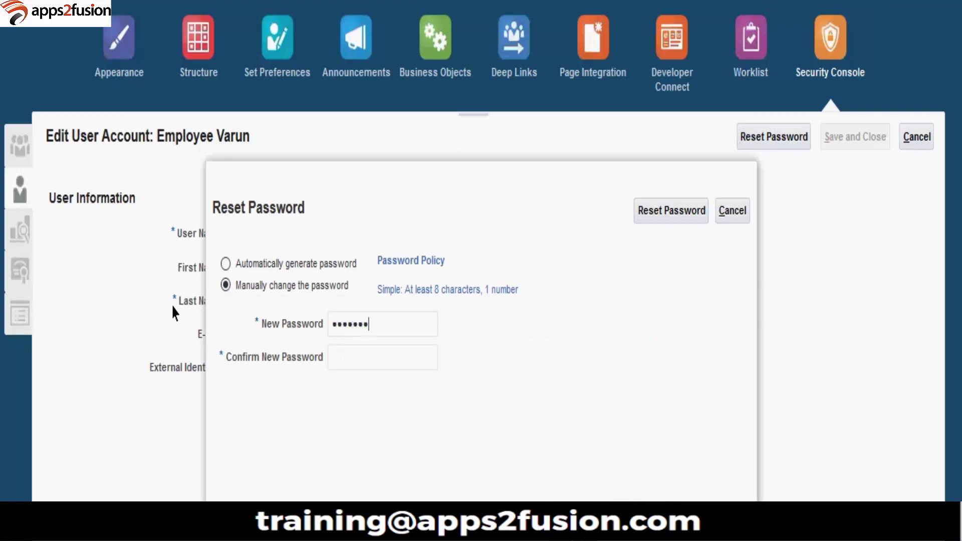
{"action": "key", "text": "Tab"}
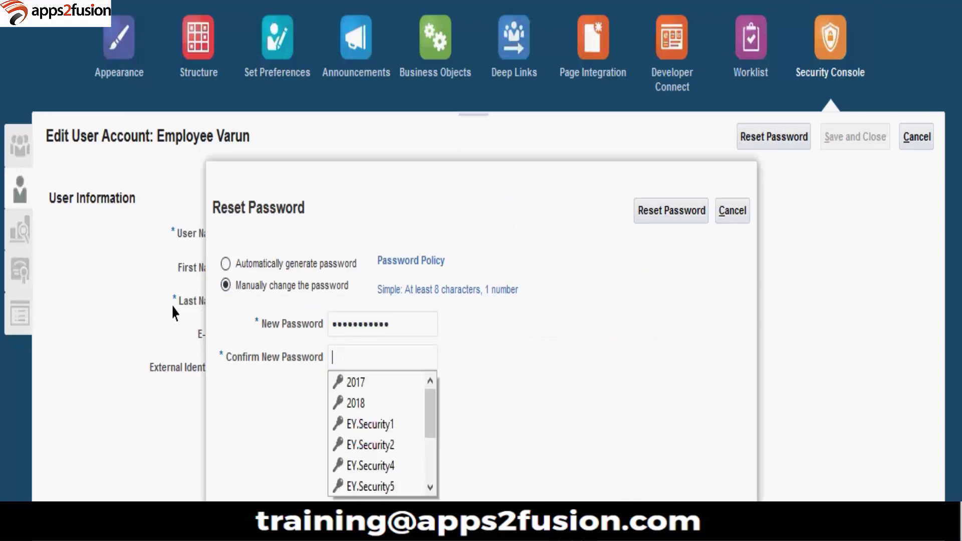
{"action": "type", "text": "••"}
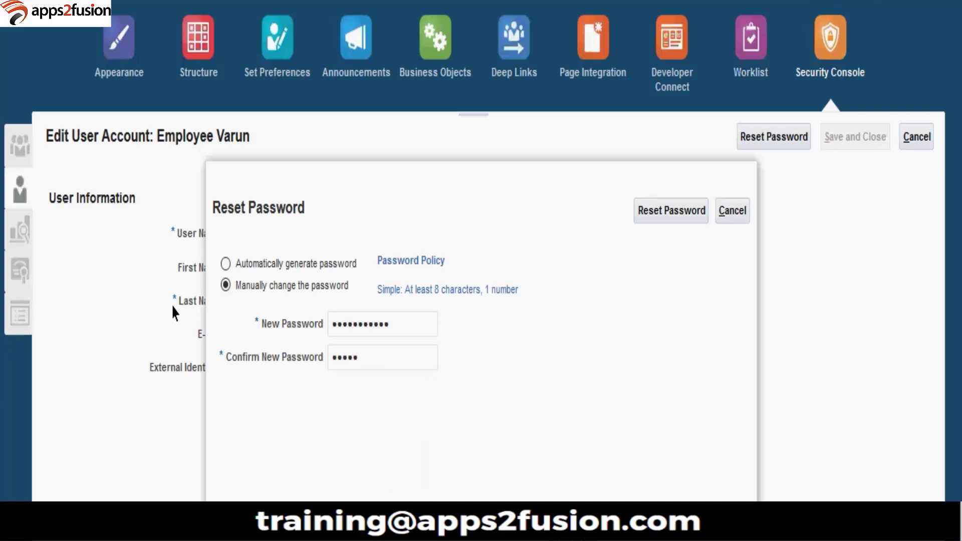
{"action": "key", "text": "BackSpace"}
{"action": "key", "text": "BackSpace"}
{"action": "key", "text": "BackSpace"}
{"action": "key", "text": "BackSpace"}
{"action": "key", "text": "BackSpace"}
{"action": "left_click", "coordinate": [691, 217]}
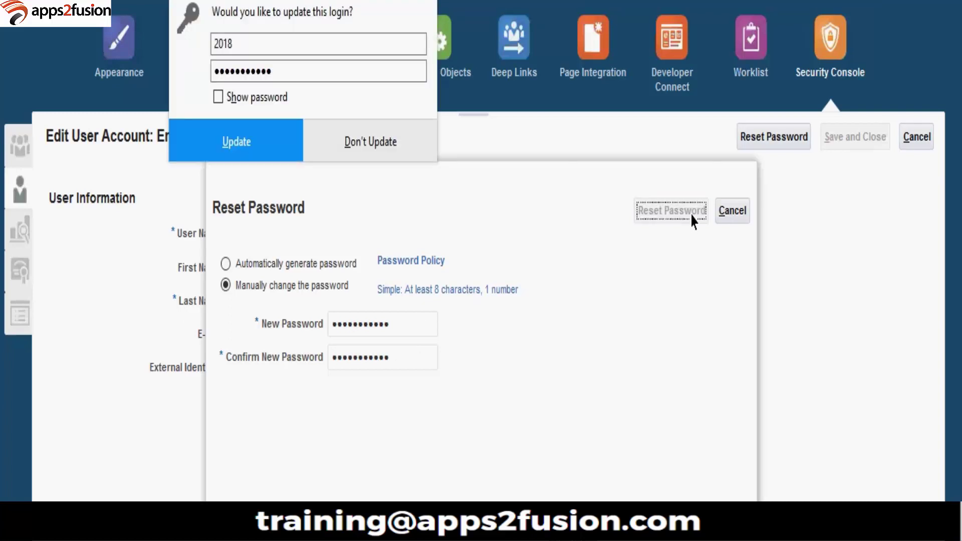
{"action": "left_click", "coordinate": [269, 147]}
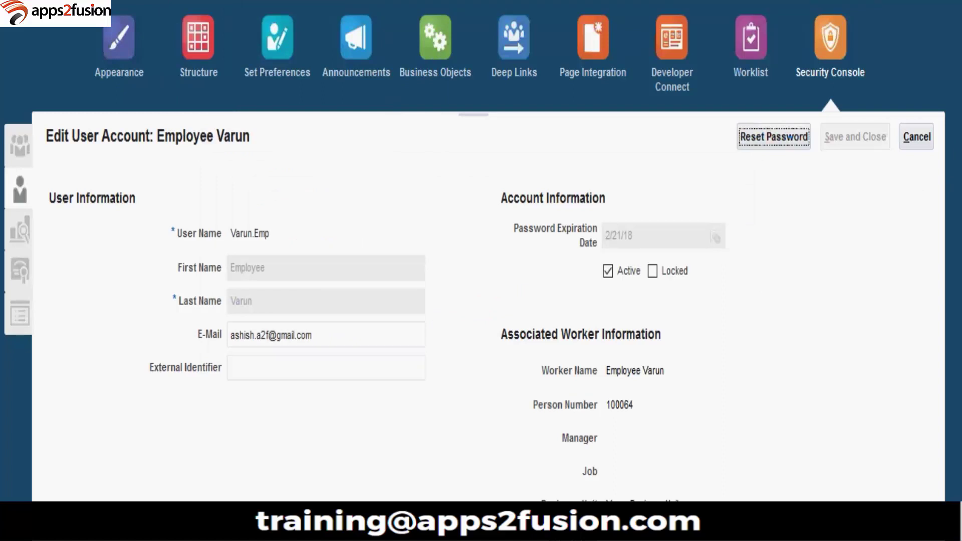
Step: Add the Buyer role to the employee's account, then search for the Employee role
{"action": "scroll", "coordinate": [474, 245], "scroll_direction": "down", "scroll_amount": 1}
{"action": "left_click", "coordinate": [852, 249]}
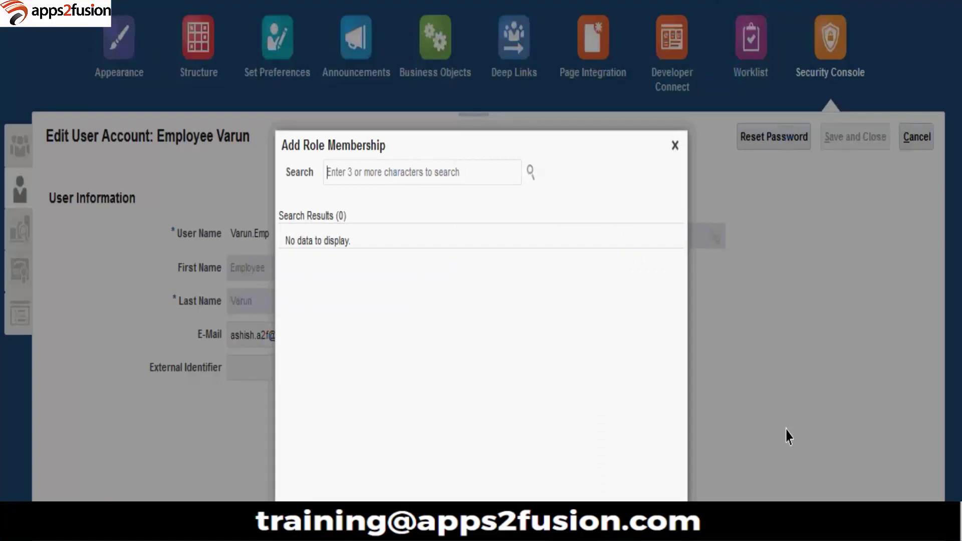
{"action": "type", "text": "buyer"}
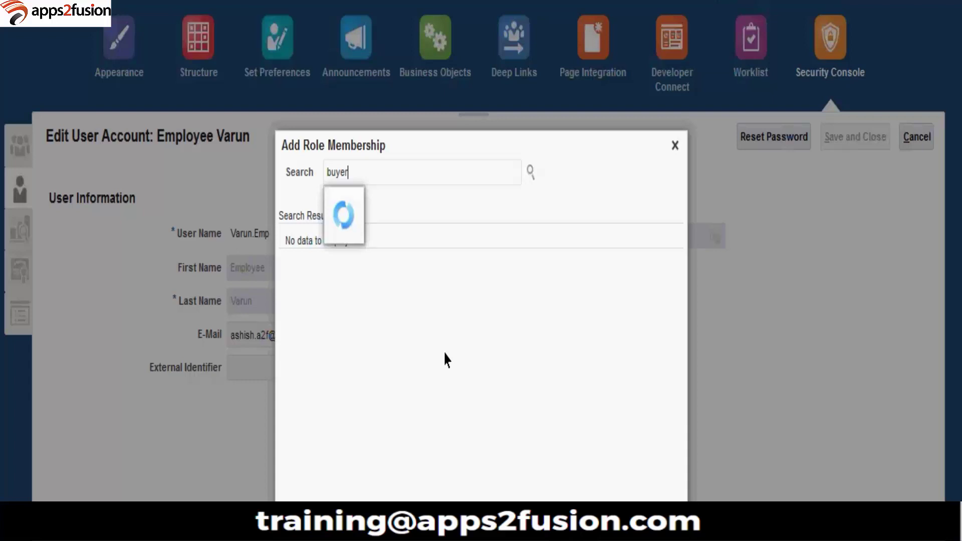
{"action": "left_click", "coordinate": [346, 205]}
{"action": "left_click", "coordinate": [349, 207]}
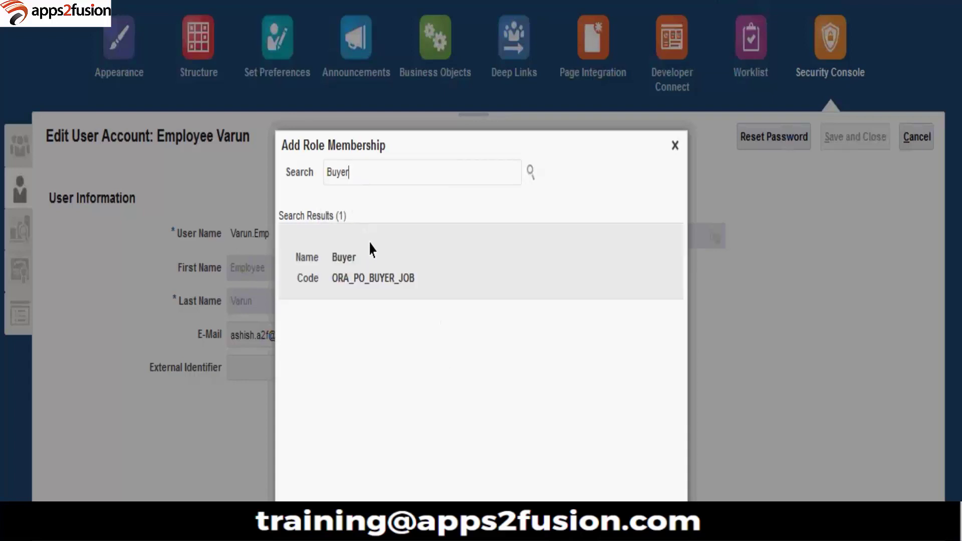
{"action": "left_click", "coordinate": [385, 263]}
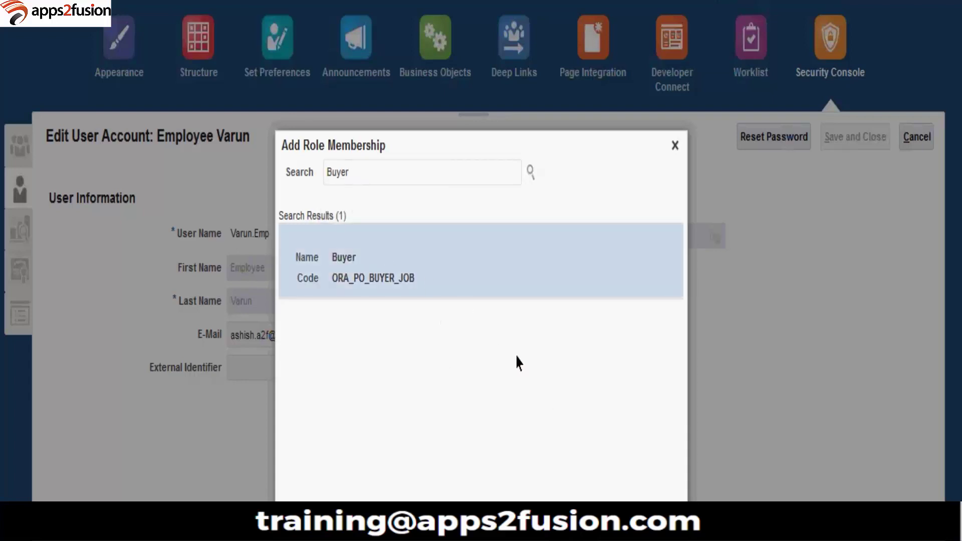
{"action": "left_click", "coordinate": [565, 496]}
{"action": "left_click", "coordinate": [534, 209]}
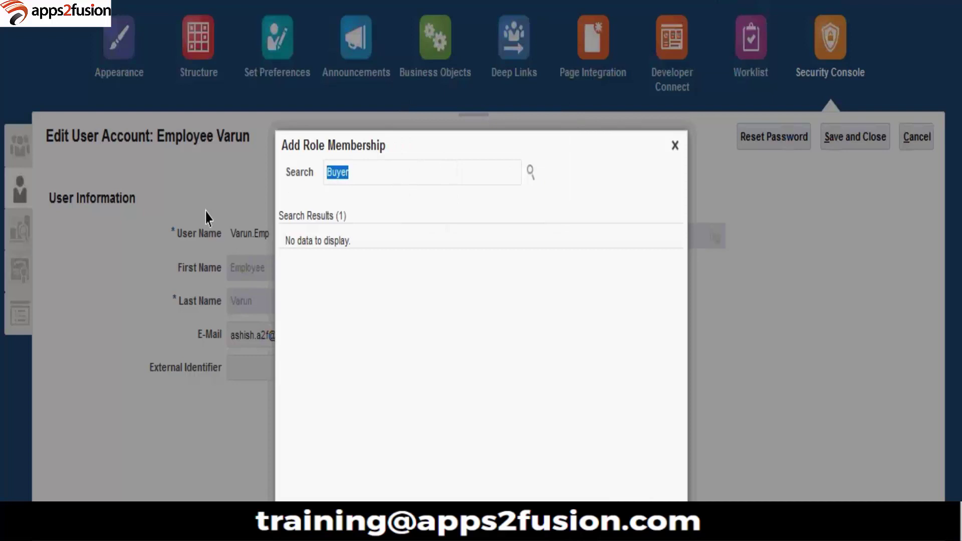
{"action": "type", "text": "employee"}
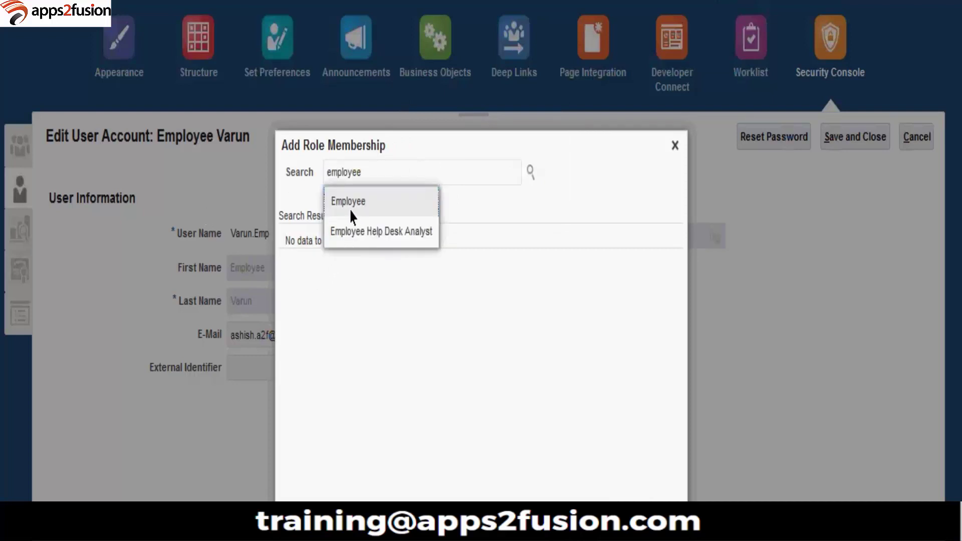
{"action": "left_click", "coordinate": [352, 212]}
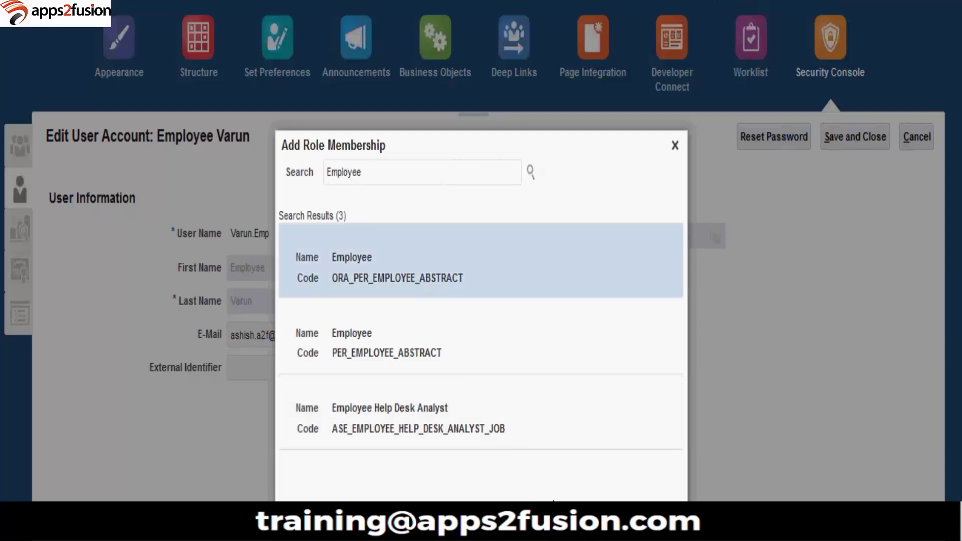
Step: Add the Employee and Procurement Application Administrator roles, leaving 'Procurement' in the search
{"action": "left_click", "coordinate": [469, 261]}
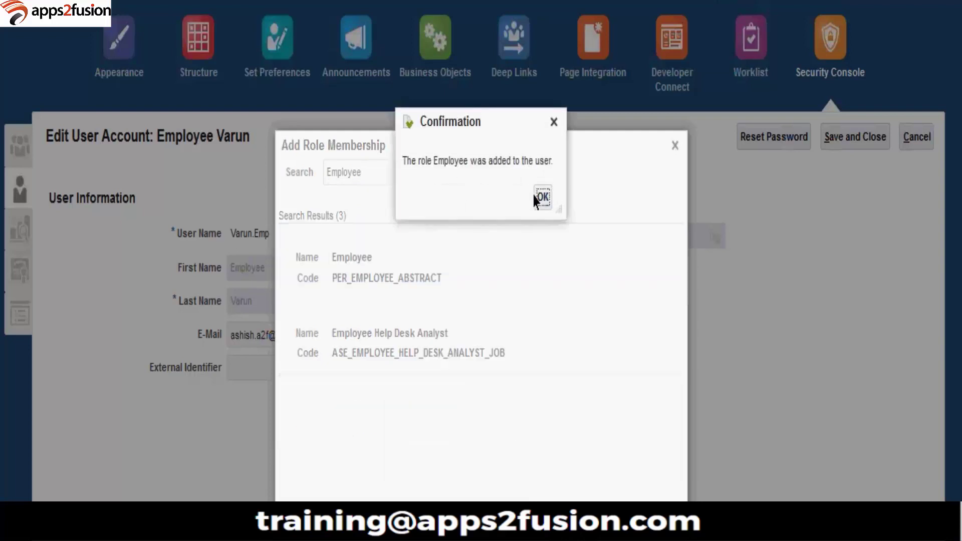
{"action": "left_click", "coordinate": [539, 198]}
{"action": "left_click_drag", "start_coordinate": [379, 172], "coordinate": [192, 177]}
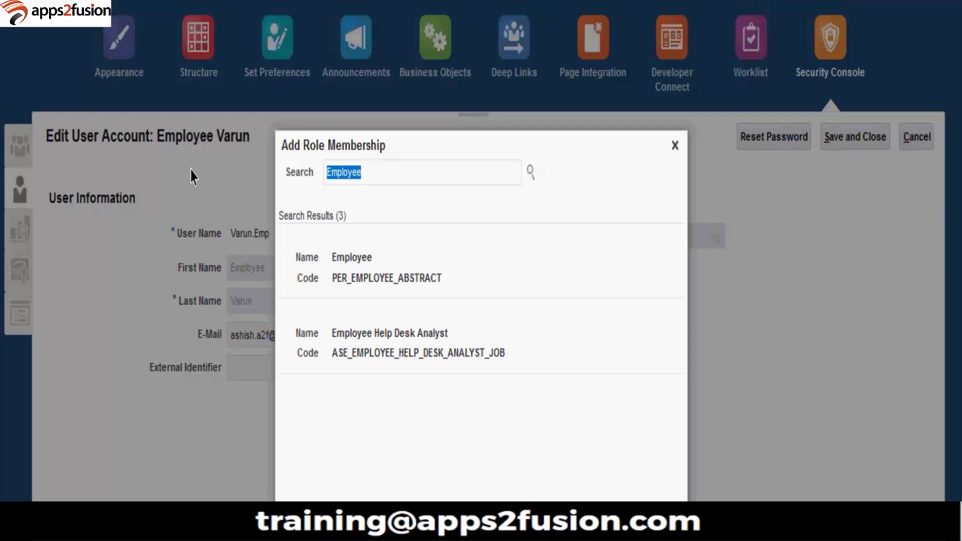
{"action": "type", "text": "procurem"}
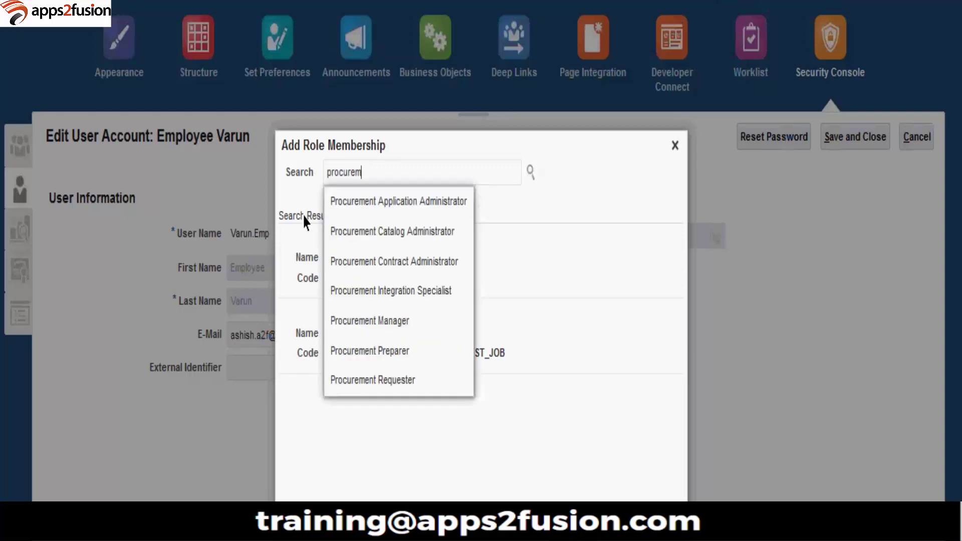
{"action": "left_click", "coordinate": [374, 203]}
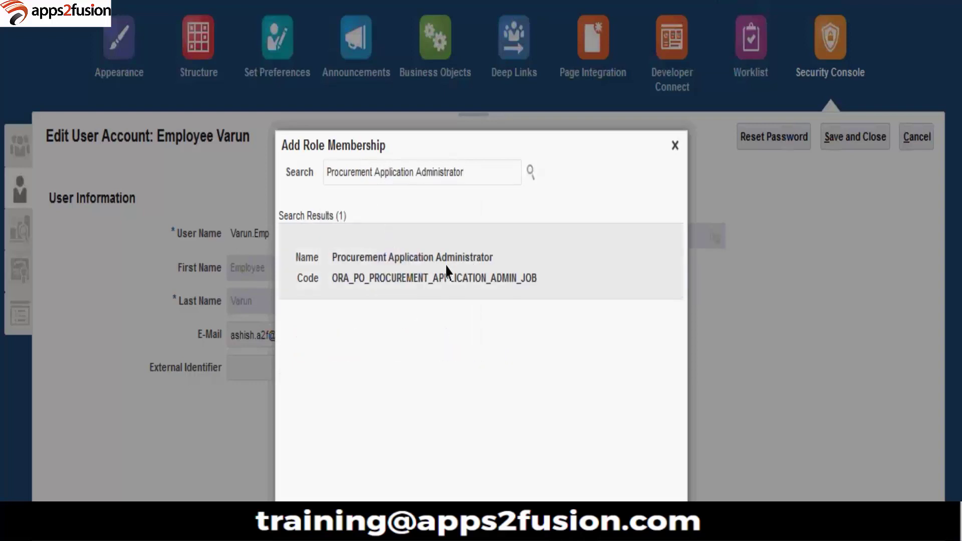
{"action": "left_click", "coordinate": [444, 273]}
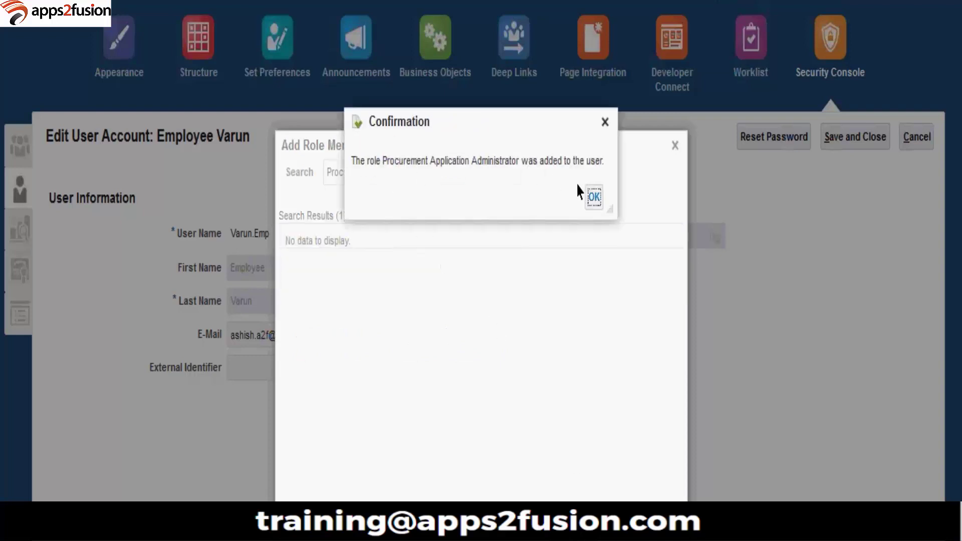
{"action": "left_click", "coordinate": [593, 196]}
{"action": "left_click_drag", "start_coordinate": [376, 173], "coordinate": [524, 204]}
{"action": "key", "text": "BackSpace"}
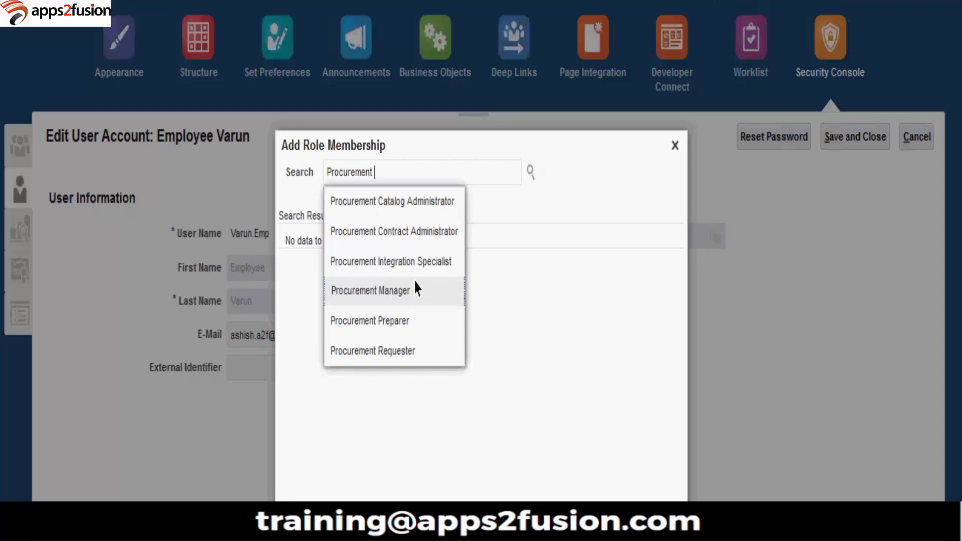
Step: Add the Procurement Catalog Administrator and Procurement Manager roles to the account
{"action": "left_click", "coordinate": [407, 217]}
{"action": "left_click", "coordinate": [451, 284]}
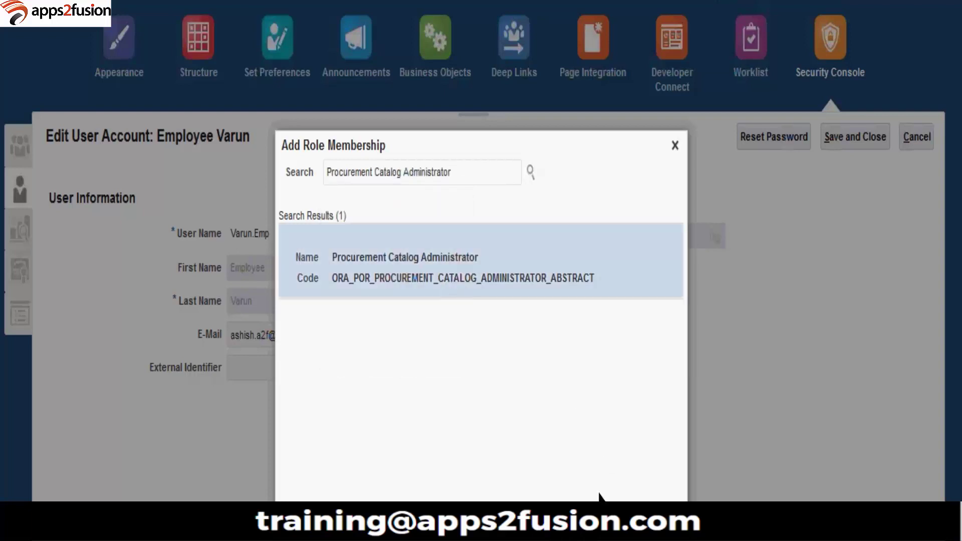
{"action": "left_click", "coordinate": [586, 195]}
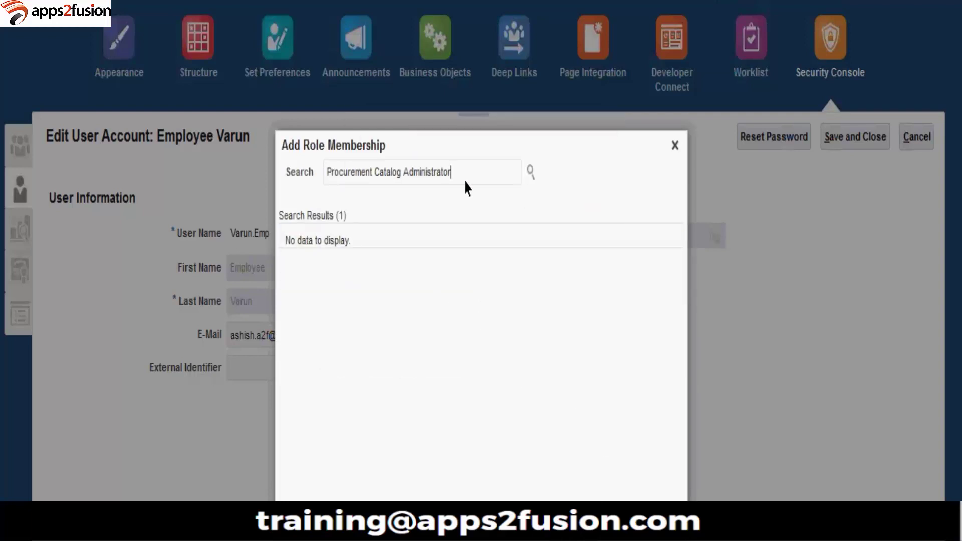
{"action": "left_click_drag", "start_coordinate": [375, 173], "coordinate": [513, 133]}
{"action": "key", "text": "BackSpace"}
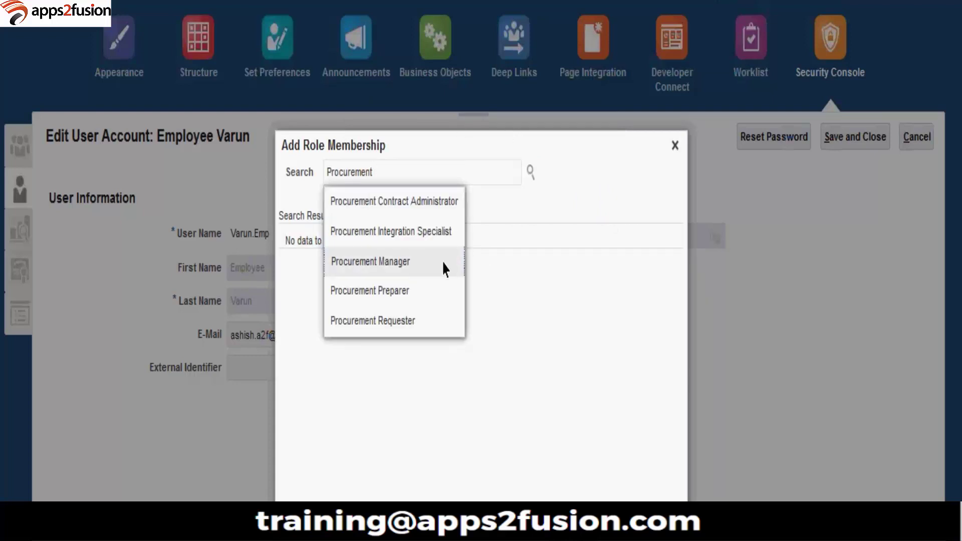
{"action": "left_click", "coordinate": [437, 260]}
{"action": "left_click", "coordinate": [412, 260]}
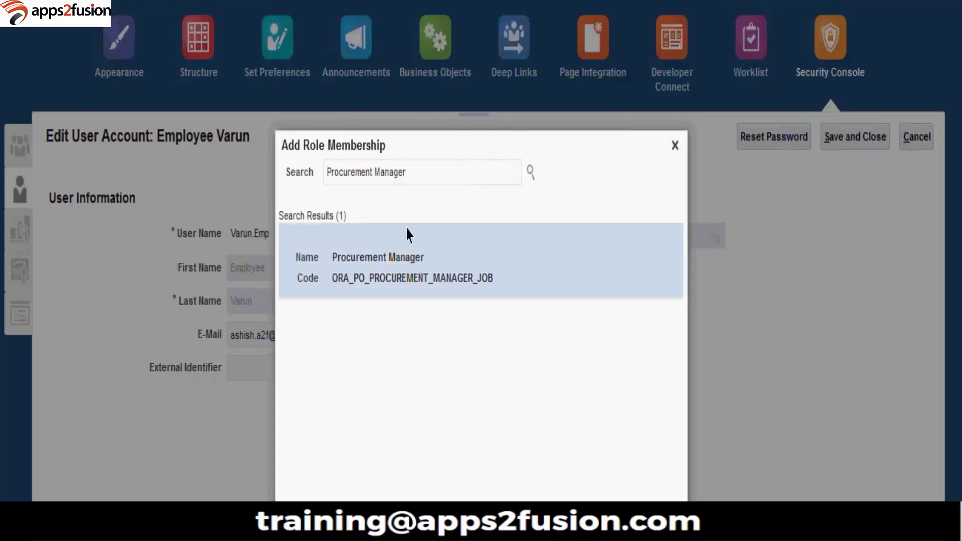
{"action": "left_click", "coordinate": [563, 198]}
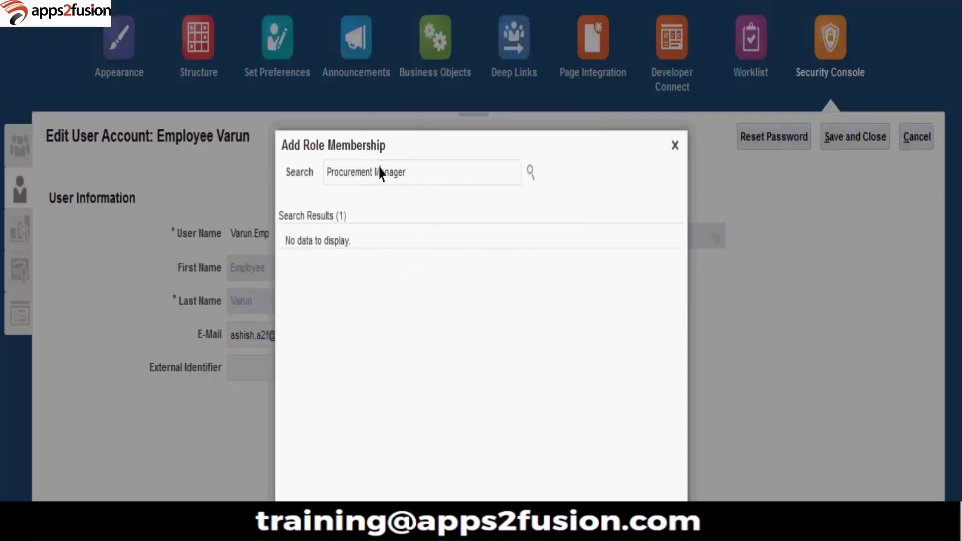
{"action": "left_click_drag", "start_coordinate": [380, 173], "coordinate": [474, 158]}
{"action": "key", "text": "BackSpace"}
{"action": "key", "text": "BackSpace"}
{"action": "key", "text": "BackSpace"}
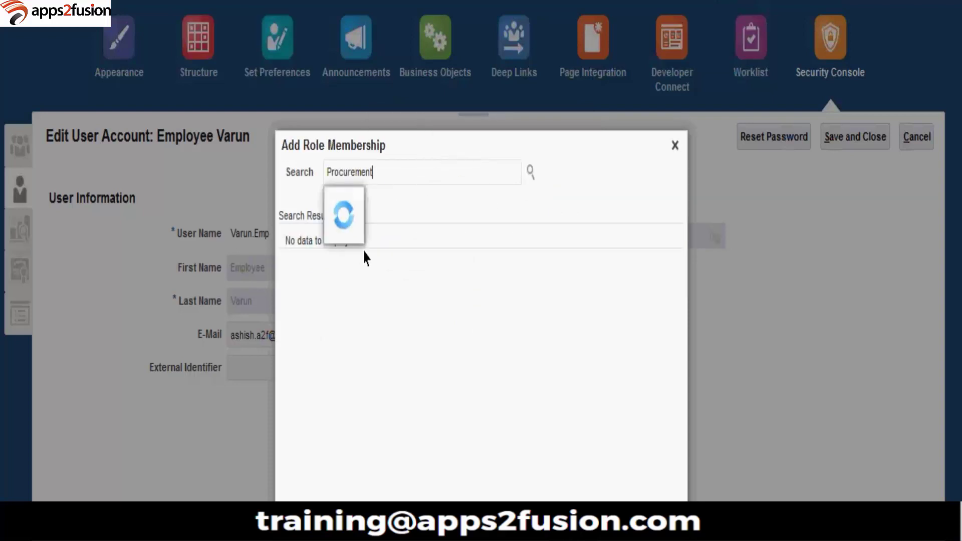
Step: Add the Procurement Preparer and Procurement Requester roles
{"action": "left_click", "coordinate": [411, 258]}
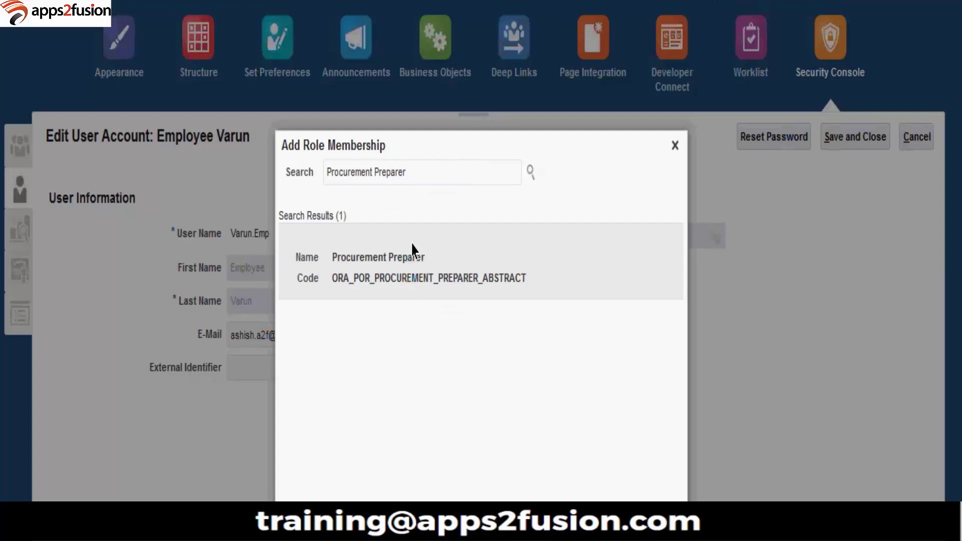
{"action": "left_click", "coordinate": [412, 248]}
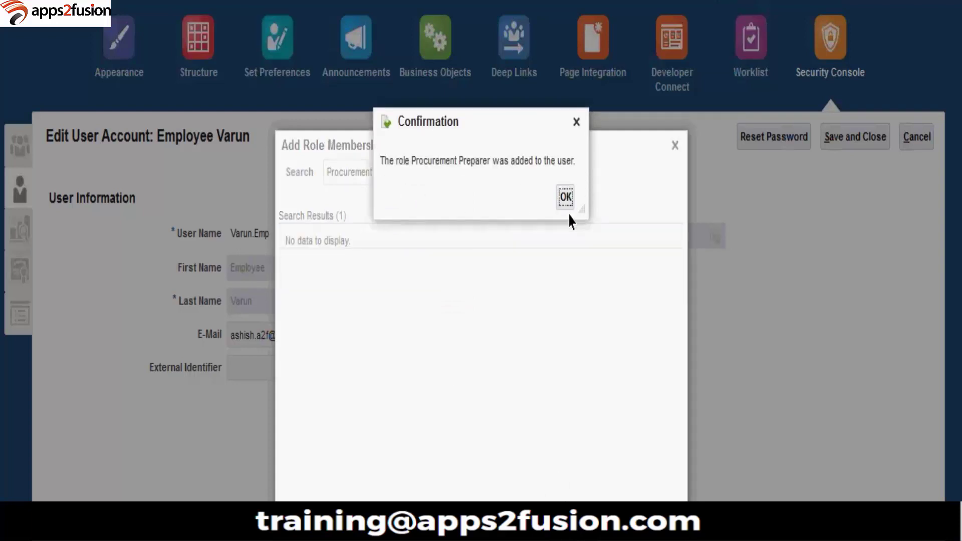
{"action": "left_click", "coordinate": [565, 197]}
{"action": "double_click", "coordinate": [389, 172]}
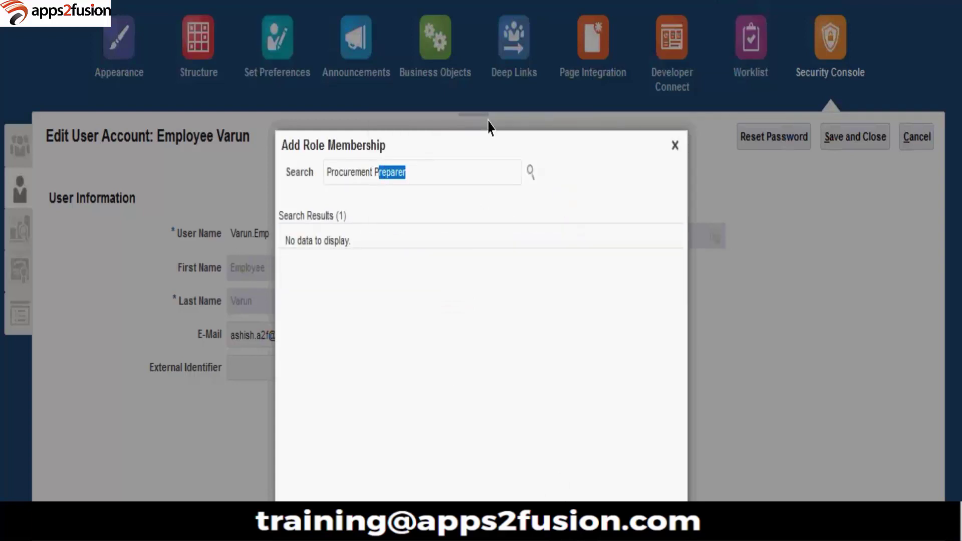
{"action": "key", "text": "BackSpace"}
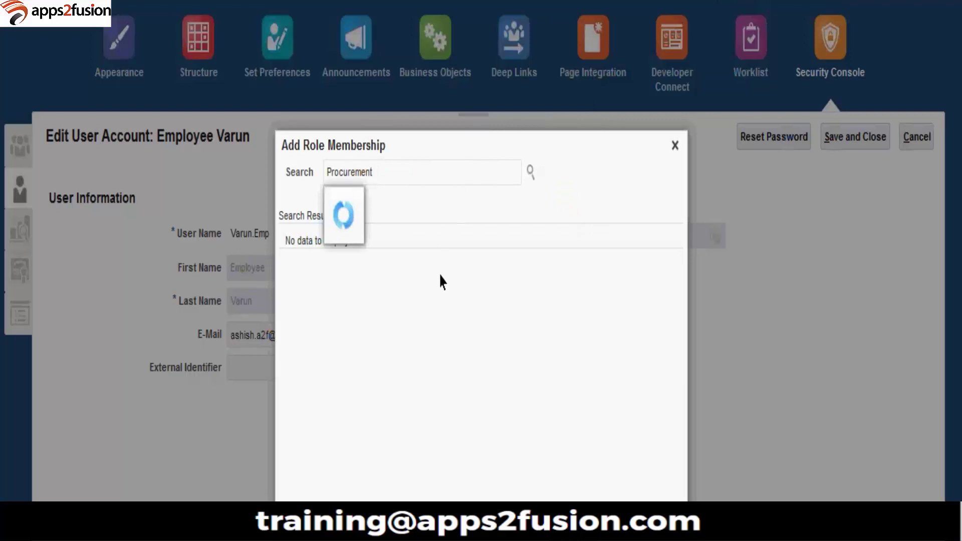
{"action": "left_click", "coordinate": [429, 266]}
{"action": "left_click", "coordinate": [471, 281]}
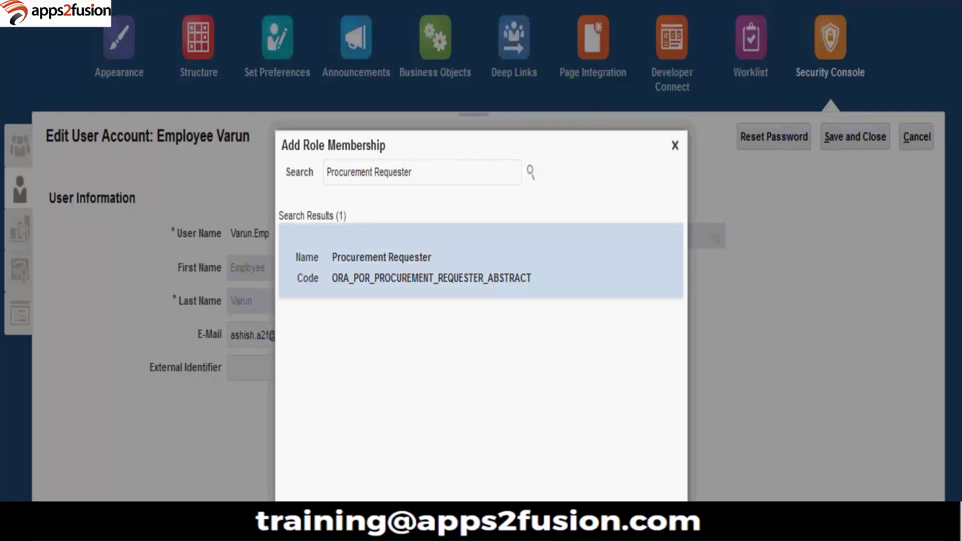
{"action": "left_click", "coordinate": [564, 198]}
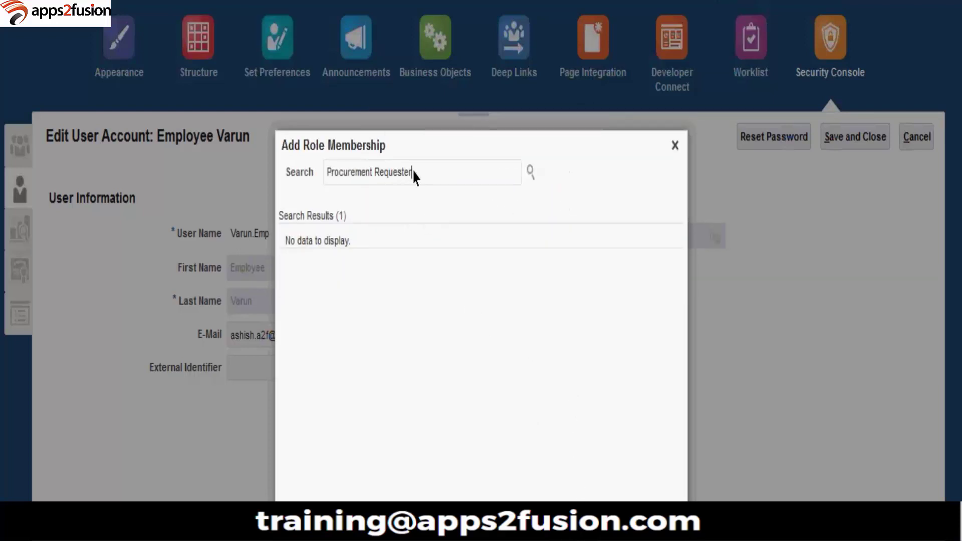
Step: Add the Category Manager and Supplier Administrator roles
{"action": "type", "text": "category"}
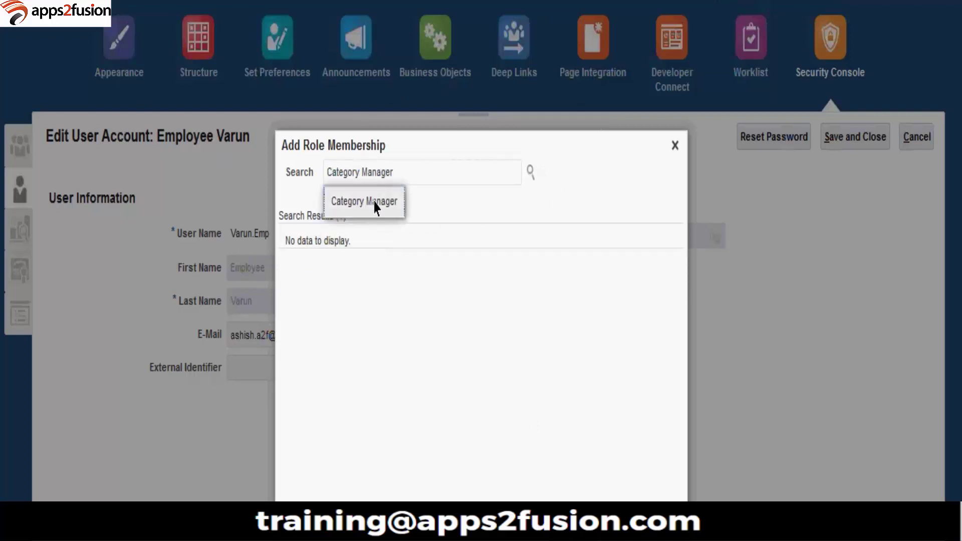
{"action": "left_click", "coordinate": [376, 206]}
{"action": "left_click", "coordinate": [472, 275]}
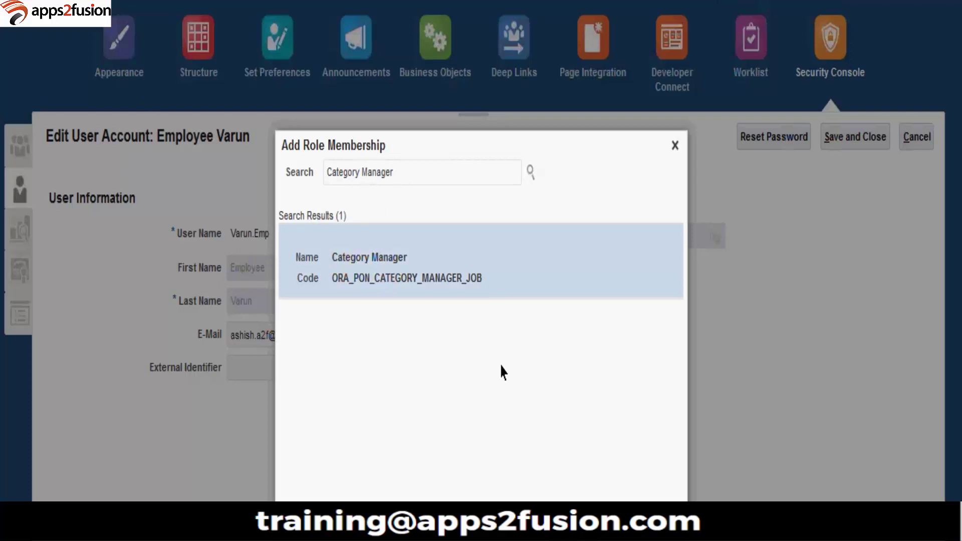
{"action": "left_click", "coordinate": [560, 195]}
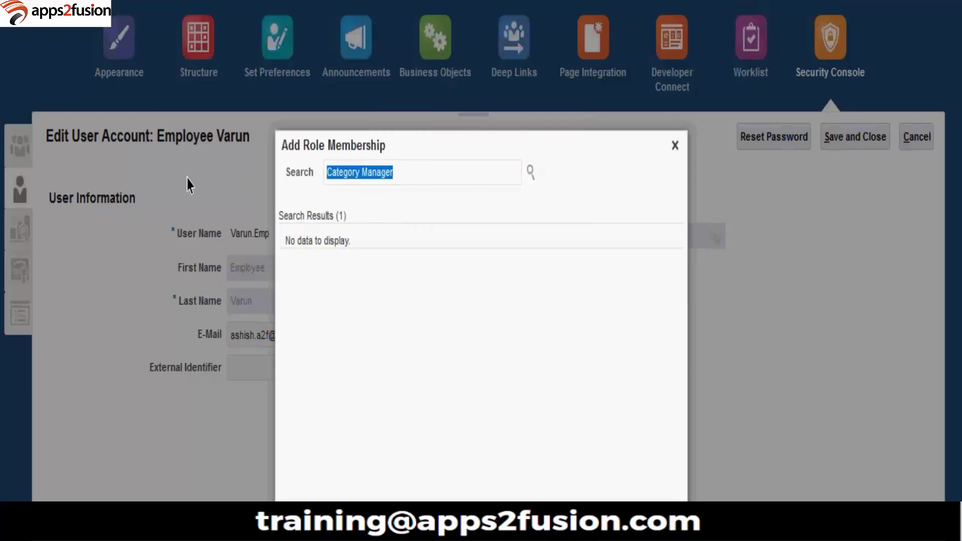
{"action": "type", "text": "supplier"}
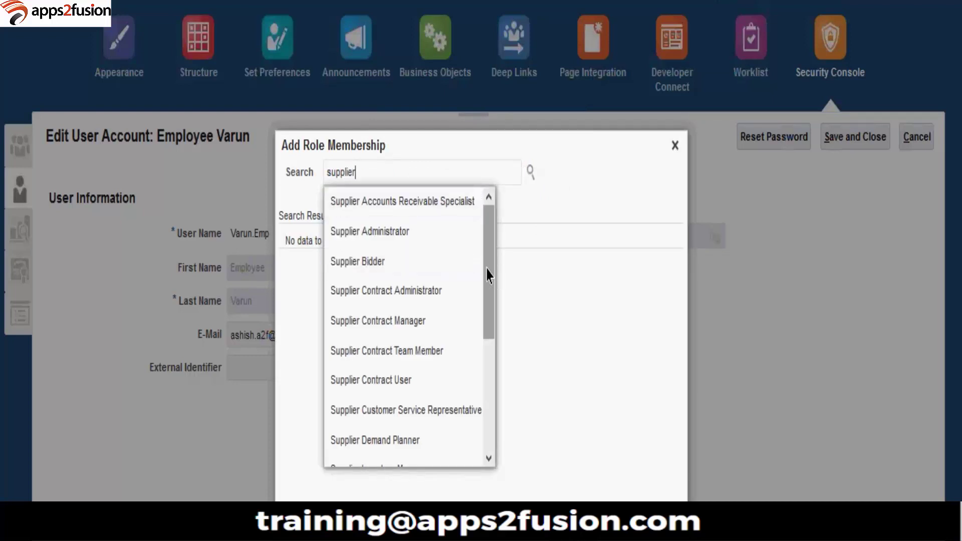
{"action": "left_click", "coordinate": [436, 205]}
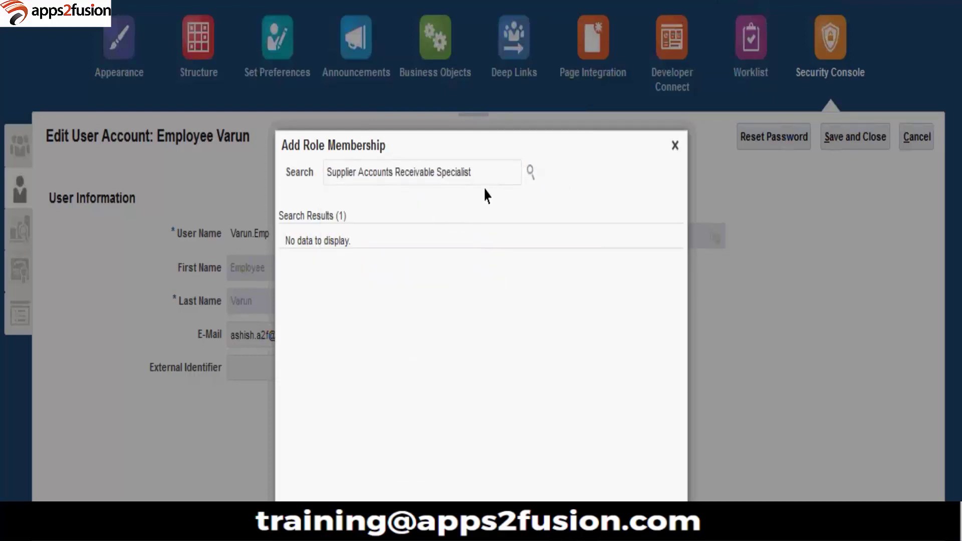
{"action": "left_click_drag", "start_coordinate": [366, 178], "coordinate": [466, 183]}
{"action": "key", "text": "BackSpace"}
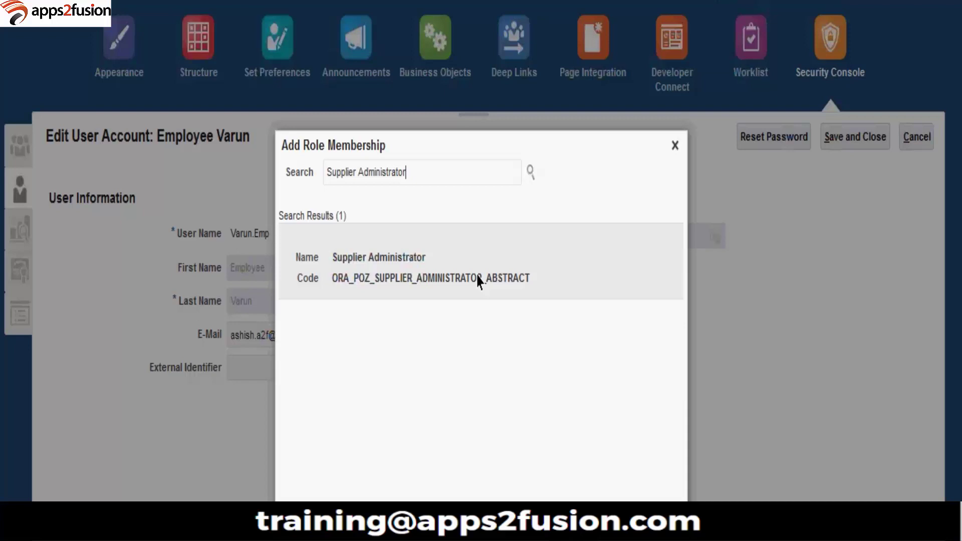
{"action": "left_click", "coordinate": [500, 289]}
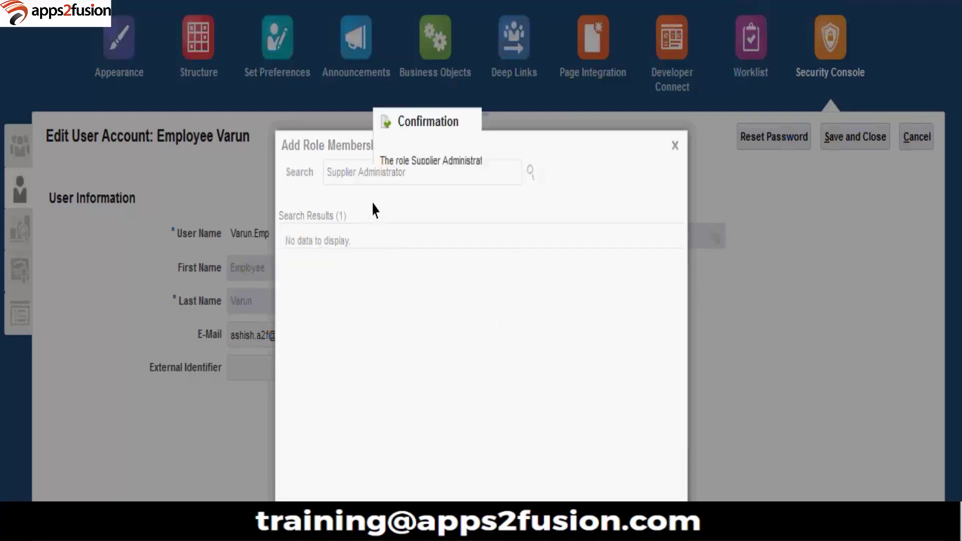
{"action": "left_click", "coordinate": [563, 196]}
{"action": "left_click_drag", "start_coordinate": [389, 173], "coordinate": [575, 144]}
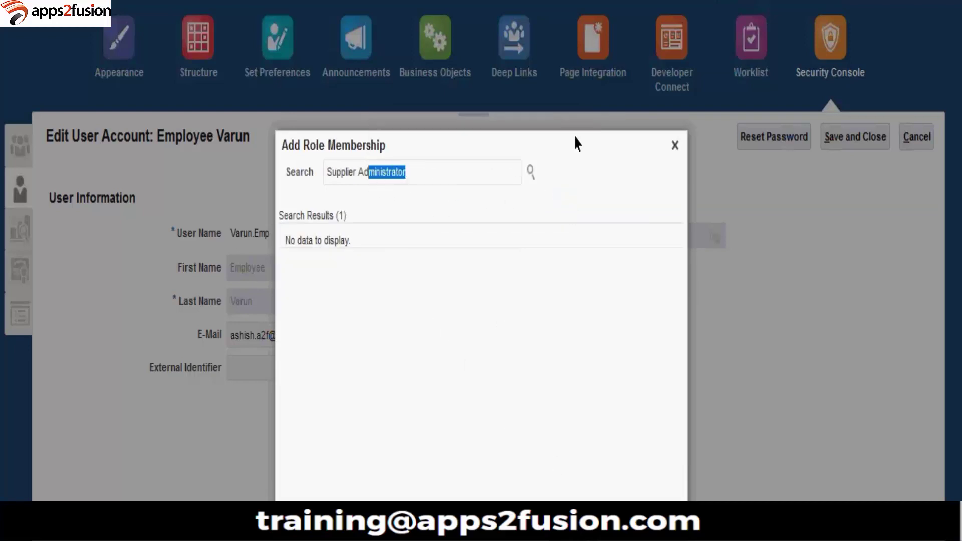
{"action": "key", "text": "BackSpace"}
{"action": "key", "text": "BackSpace"}
{"action": "key", "text": "BackSpace"}
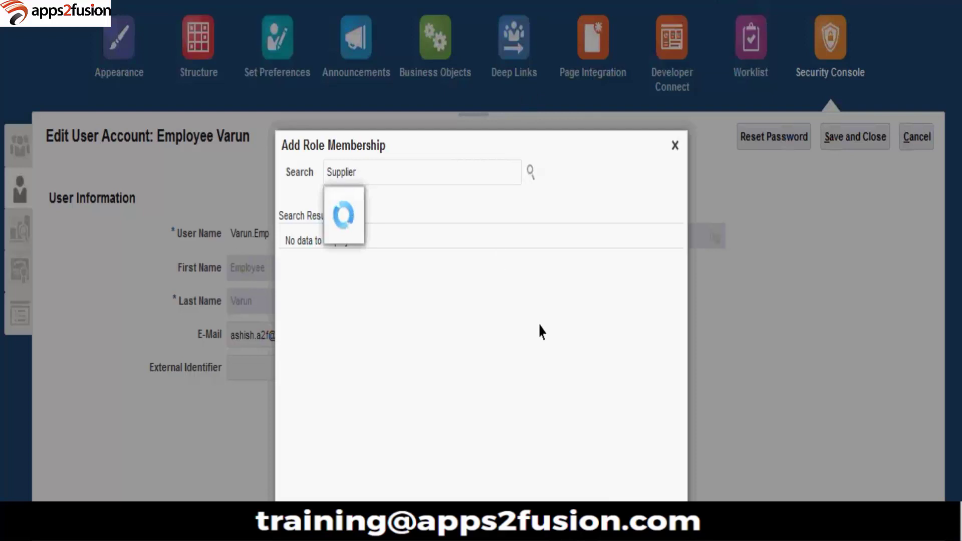
Step: Add the Supplier Manager role
{"action": "left_click", "coordinate": [489, 458]}
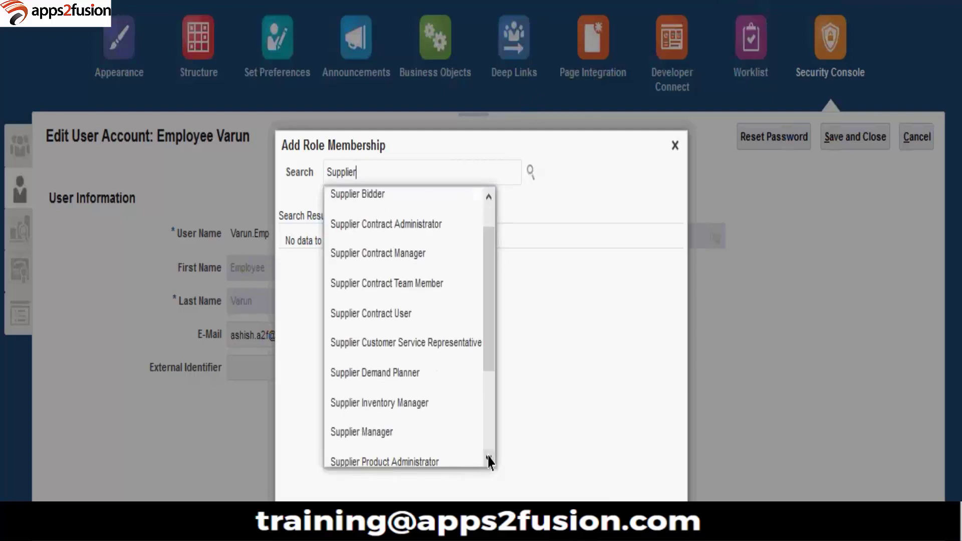
{"action": "left_click", "coordinate": [489, 458]}
{"action": "left_click", "coordinate": [488, 458]}
{"action": "left_click", "coordinate": [488, 458]}
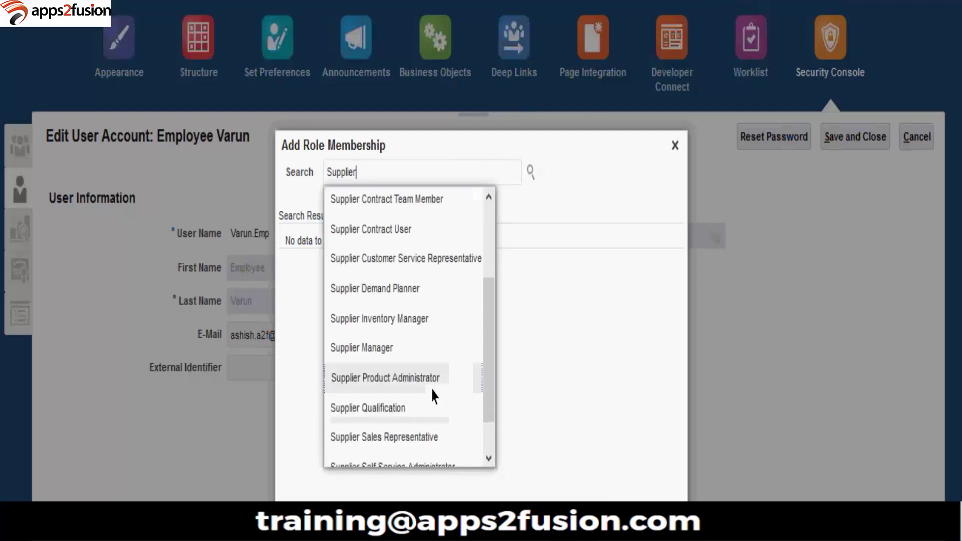
{"action": "left_click", "coordinate": [415, 351]}
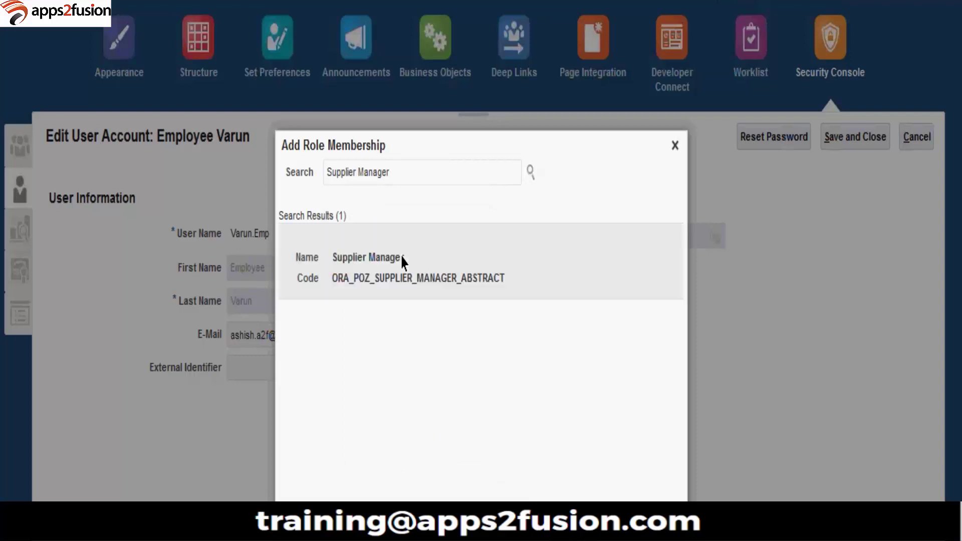
{"action": "left_click", "coordinate": [403, 264]}
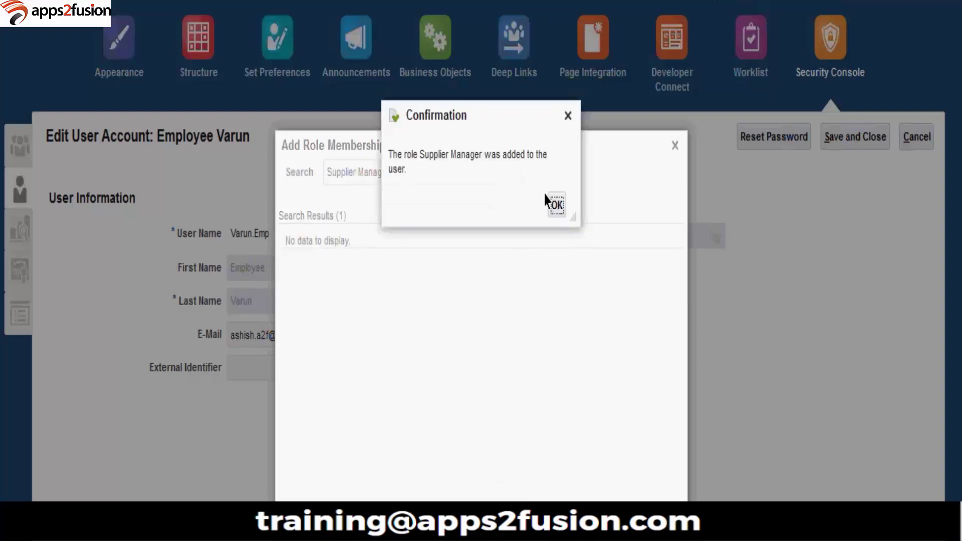
{"action": "left_click", "coordinate": [556, 206]}
{"action": "left_click_drag", "start_coordinate": [382, 172], "coordinate": [507, 178]}
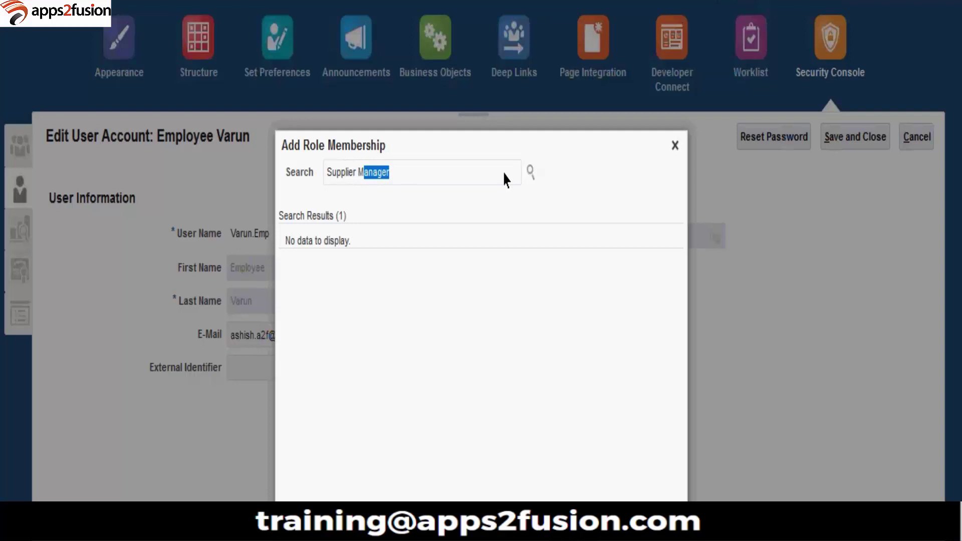
{"action": "key", "text": "BackSpace"}
{"action": "key", "text": "BackSpace"}
{"action": "key", "text": "BackSpace"}
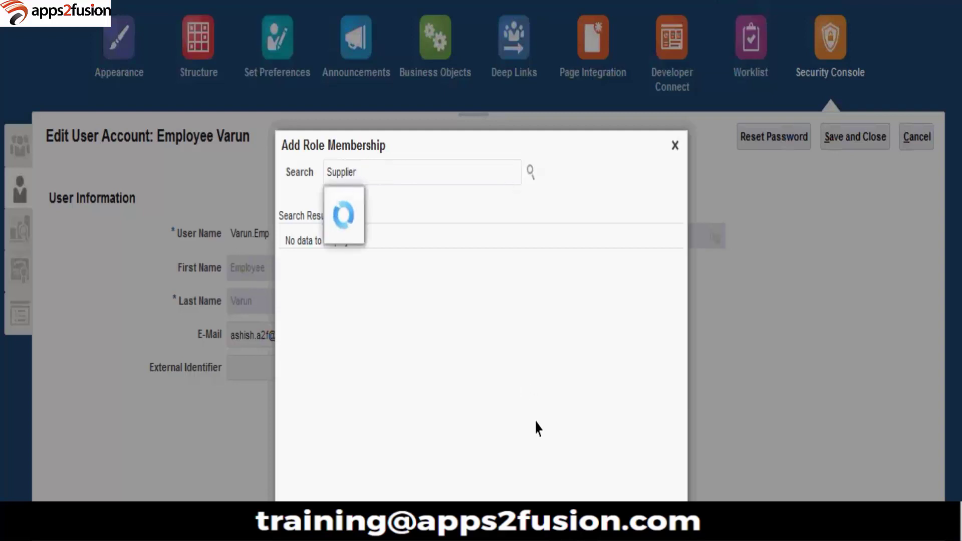
Step: Add the Supplier Qualification role and close the Add Role Membership dialog
{"action": "scroll", "coordinate": [489, 464], "scroll_direction": "down", "scroll_amount": 3}
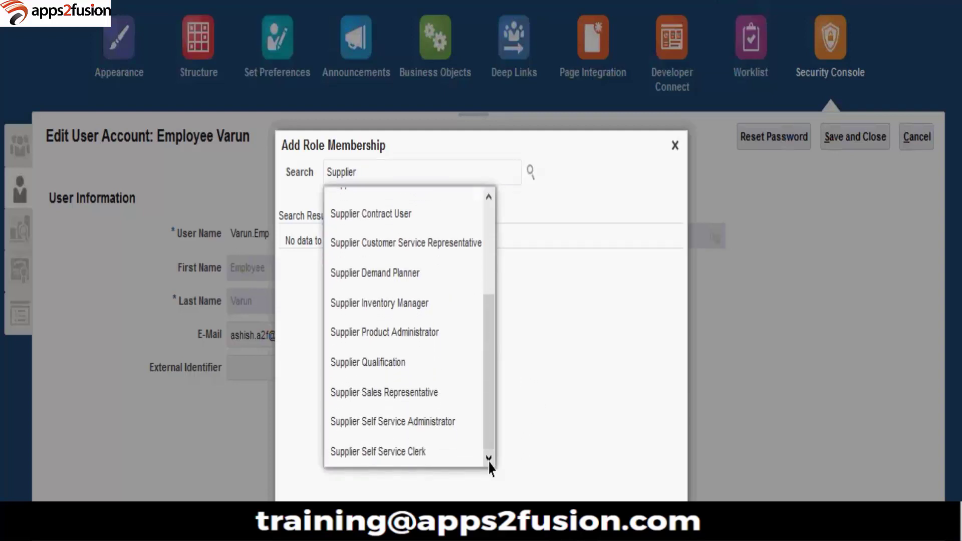
{"action": "left_click", "coordinate": [450, 371]}
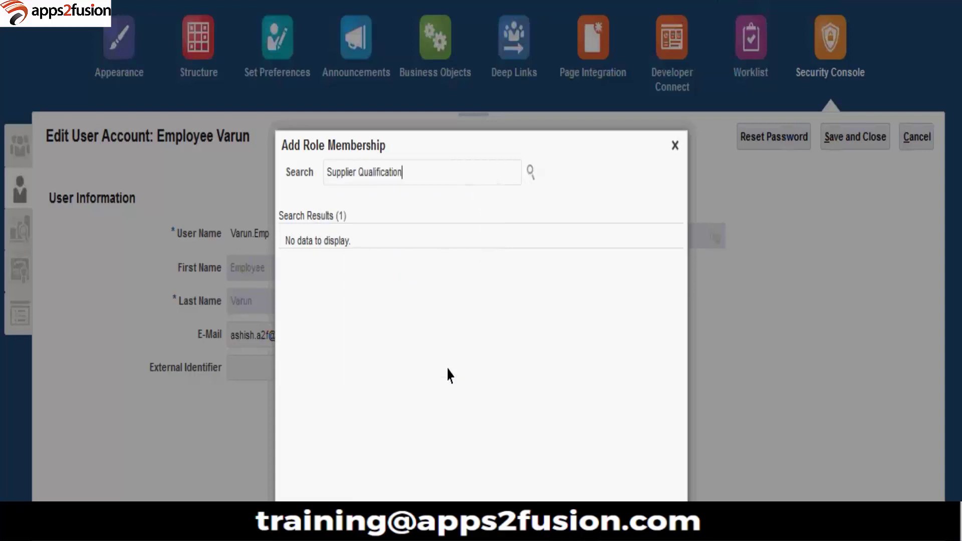
{"action": "left_click", "coordinate": [451, 275]}
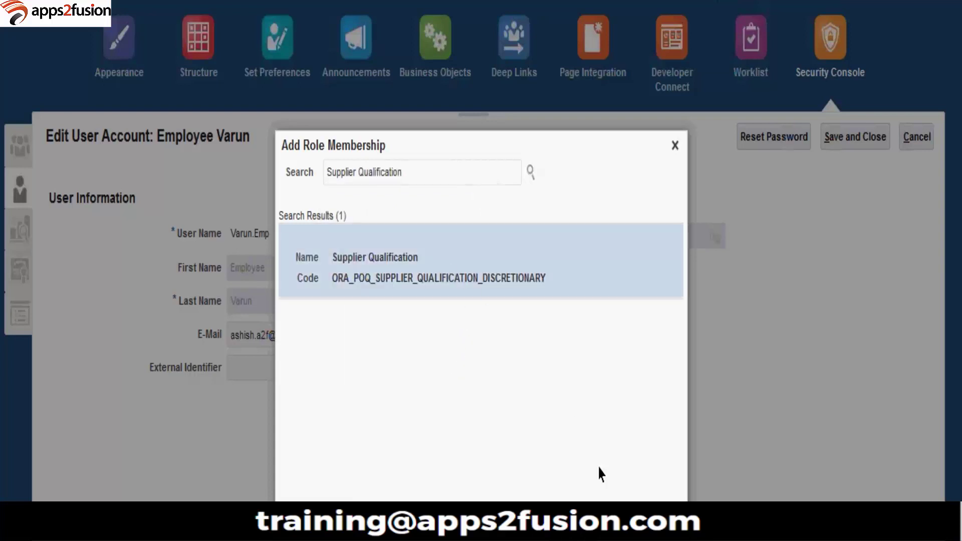
{"action": "left_click", "coordinate": [573, 211]}
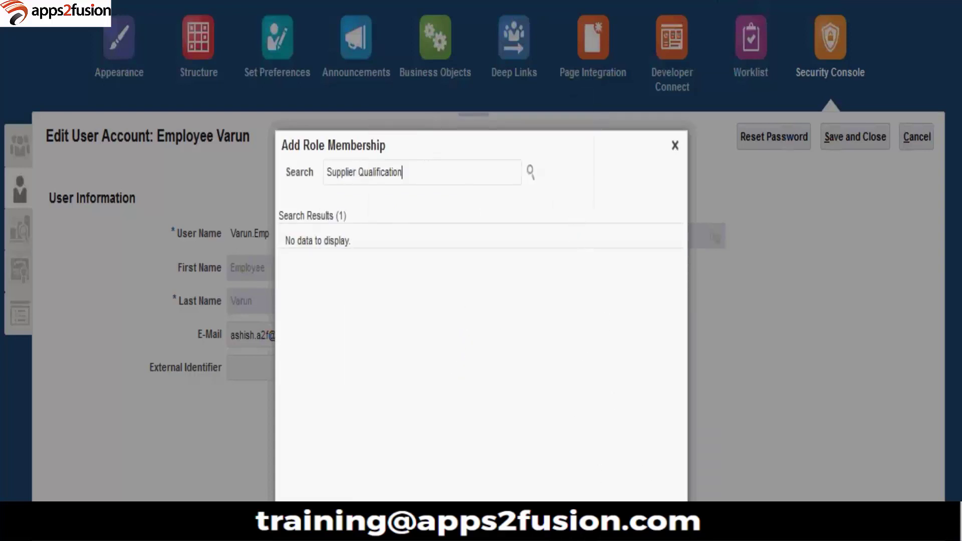
{"action": "key", "text": "Escape"}
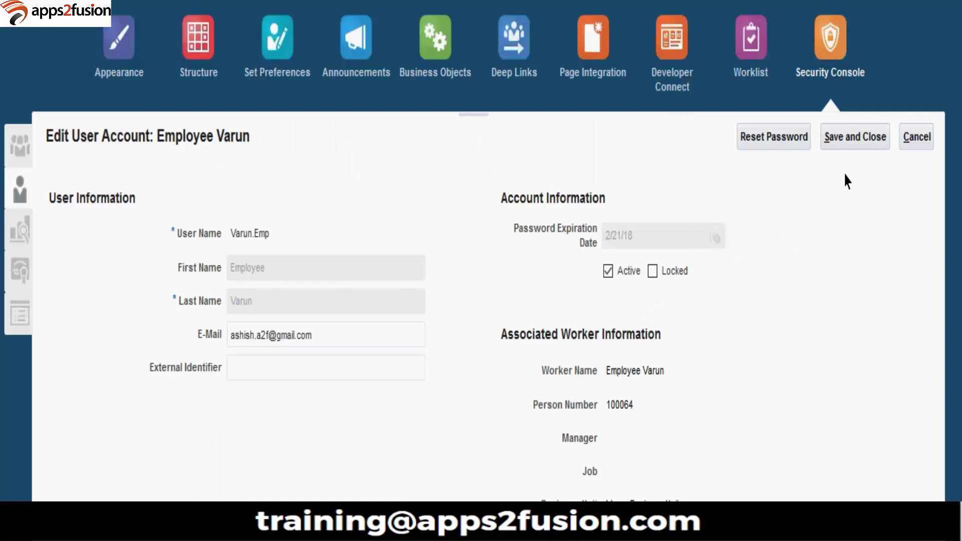
Step: Save the account's role changes and go to Setup and Maintenance
{"action": "left_click", "coordinate": [843, 140]}
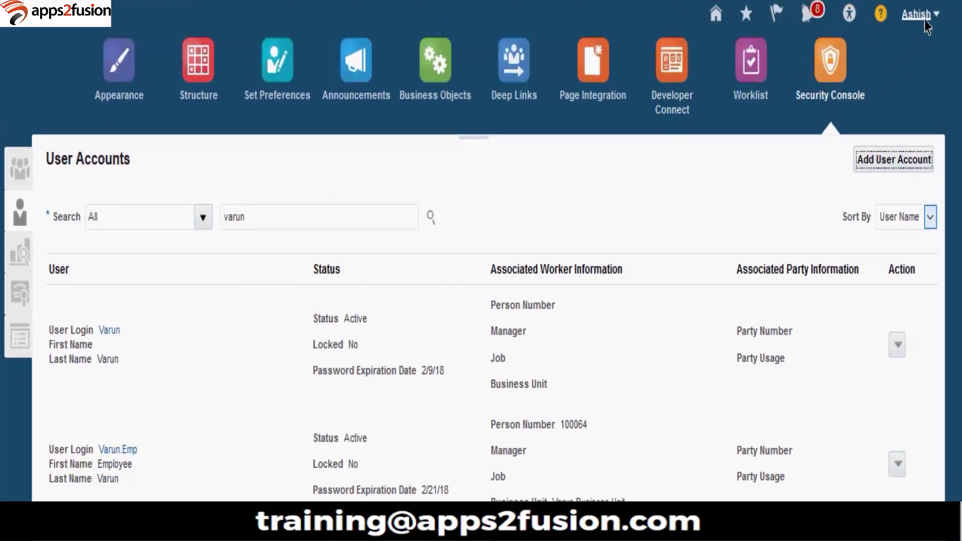
{"action": "left_click", "coordinate": [925, 22]}
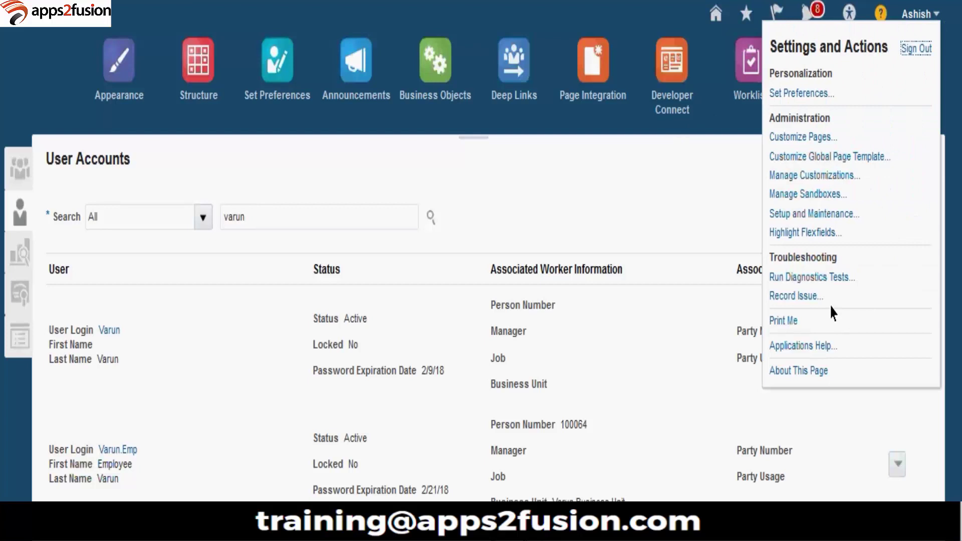
{"action": "left_click", "coordinate": [823, 214]}
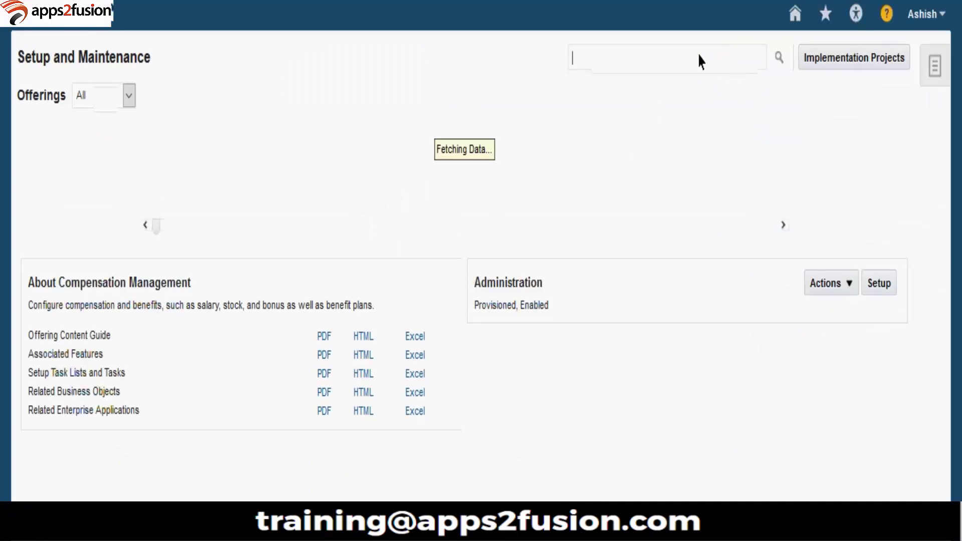
Step: Search setup tasks for 'manage' and open Manage Data Access for Users
{"action": "left_click", "coordinate": [685, 60]}
{"action": "type", "text": "manage data"}
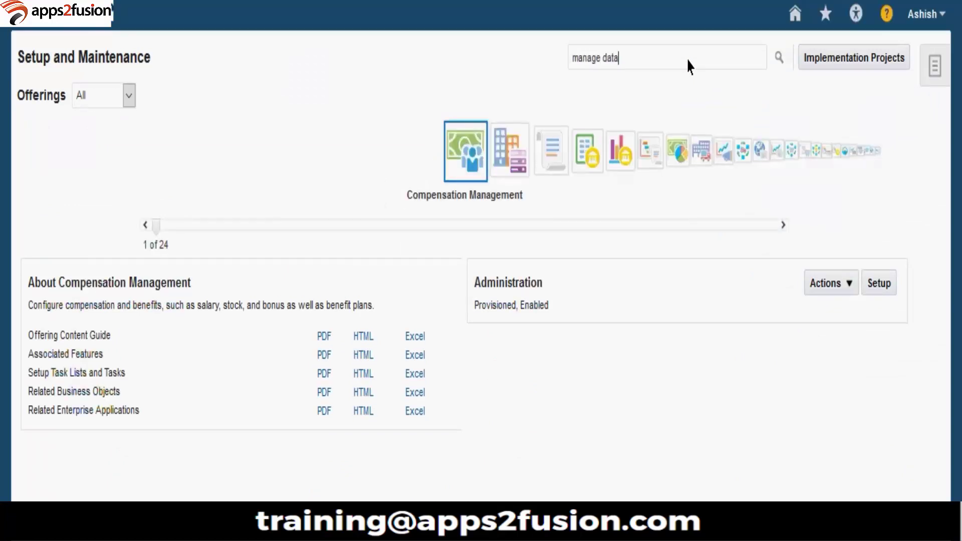
{"action": "key", "text": "Return"}
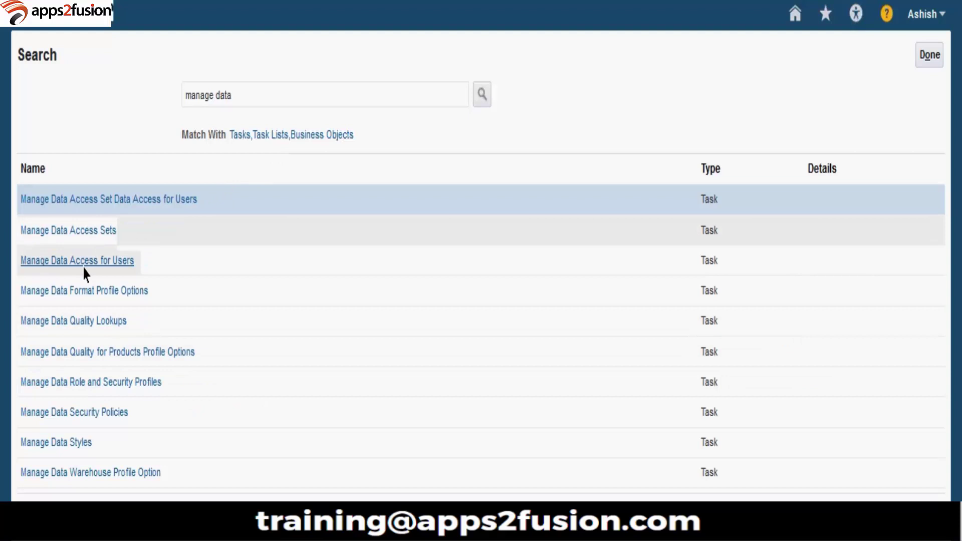
{"action": "left_click", "coordinate": [84, 269]}
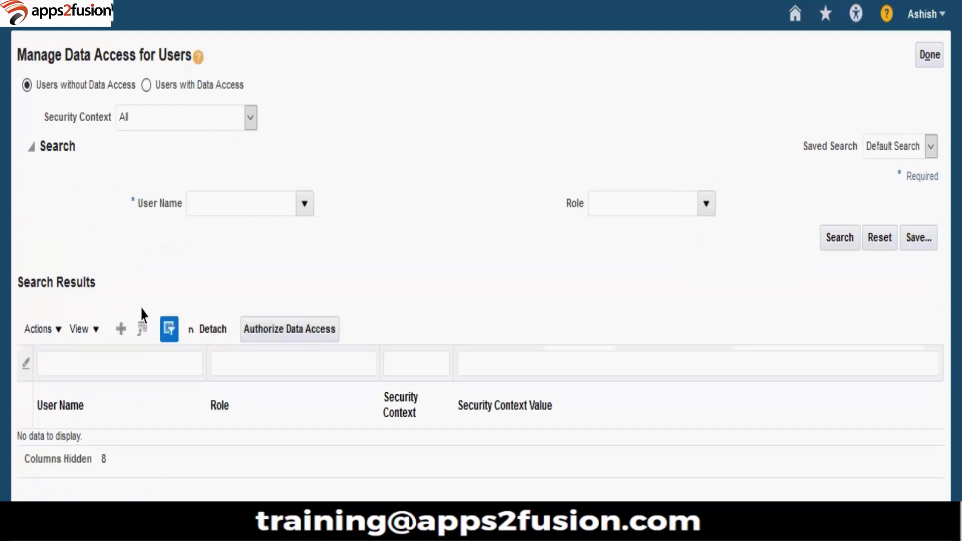
Step: Add a data access entry for the employee's user with Business unit context Varun Business Unit
{"action": "left_click", "coordinate": [121, 328]}
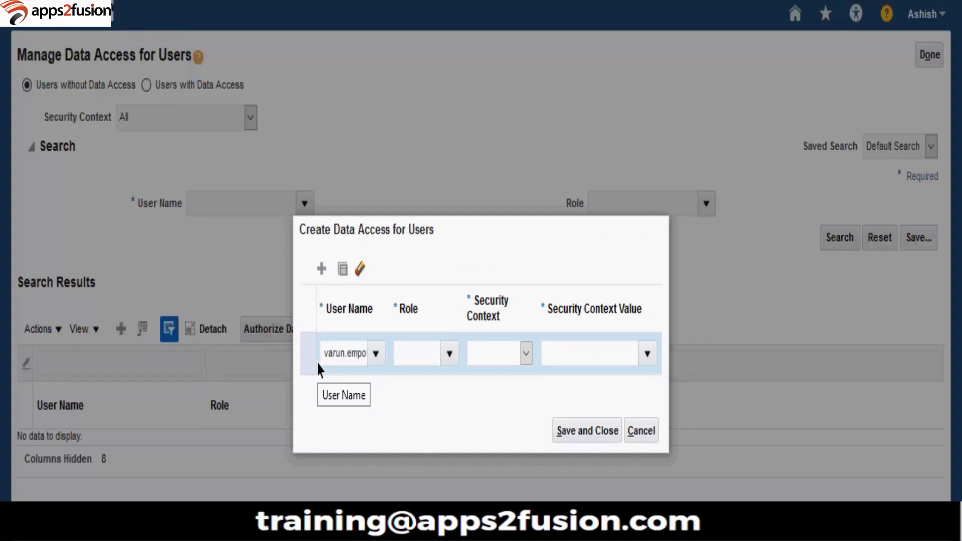
{"action": "type", "text": "varun.empo"}
{"action": "key", "text": "BackSpace"}
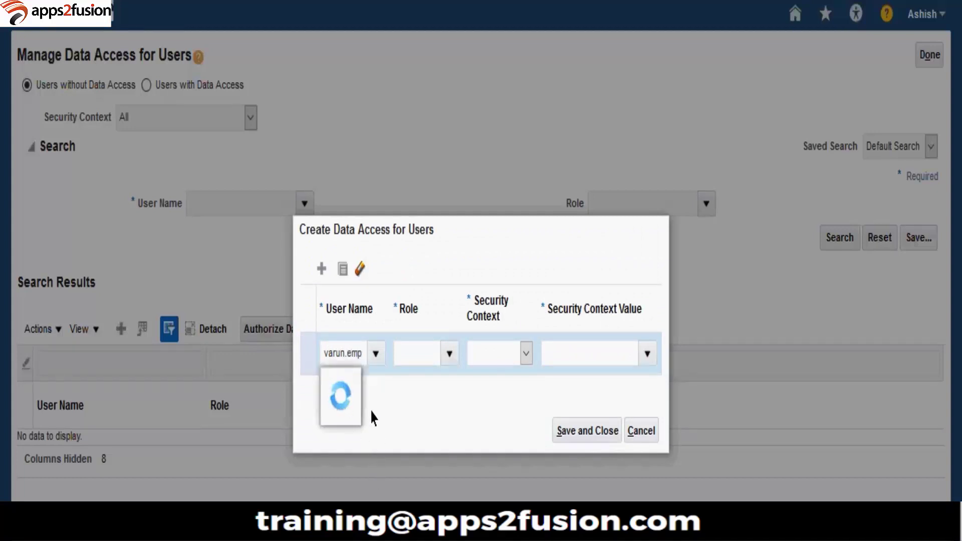
{"action": "key", "text": "Down"}
{"action": "key", "text": "Return"}
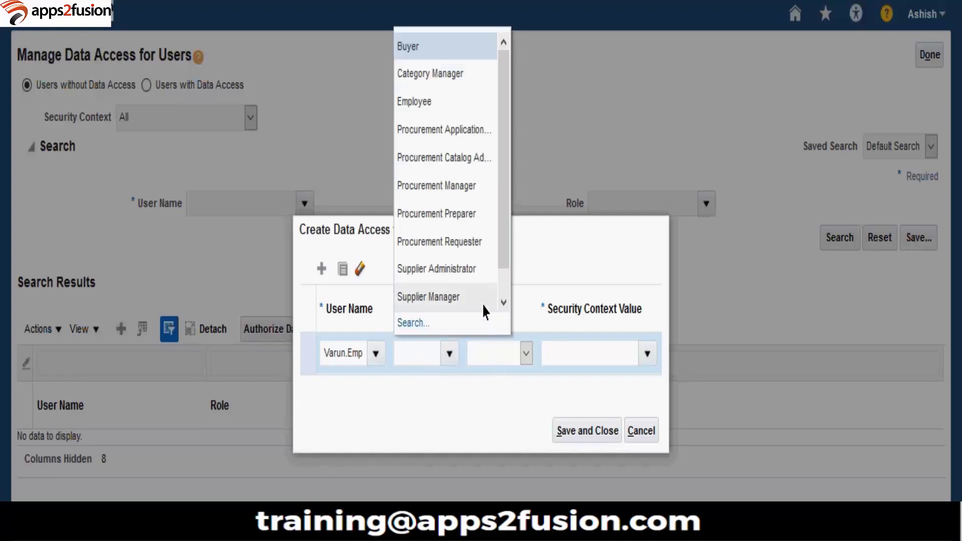
{"action": "key", "text": "Escape"}
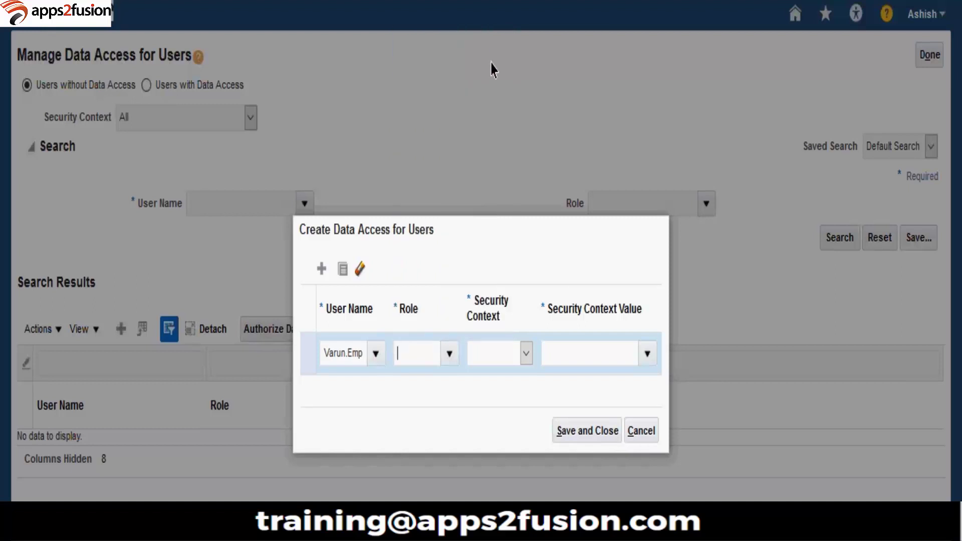
{"action": "left_click", "coordinate": [525, 355]}
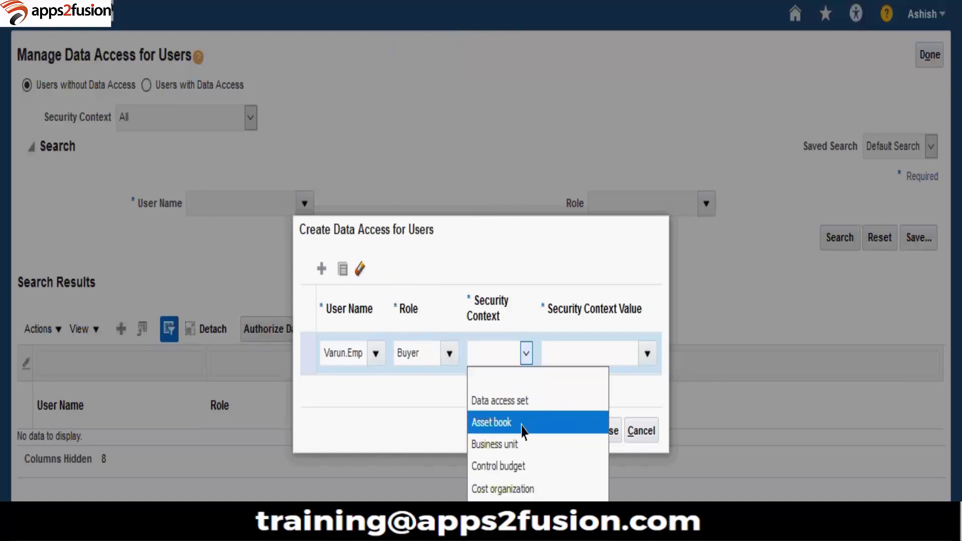
{"action": "left_click", "coordinate": [523, 445]}
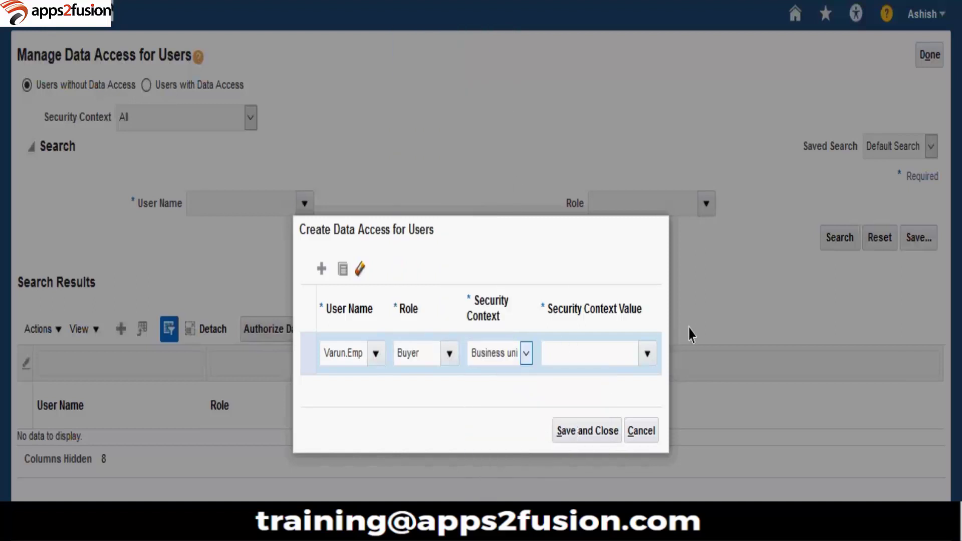
{"action": "left_click", "coordinate": [651, 355]}
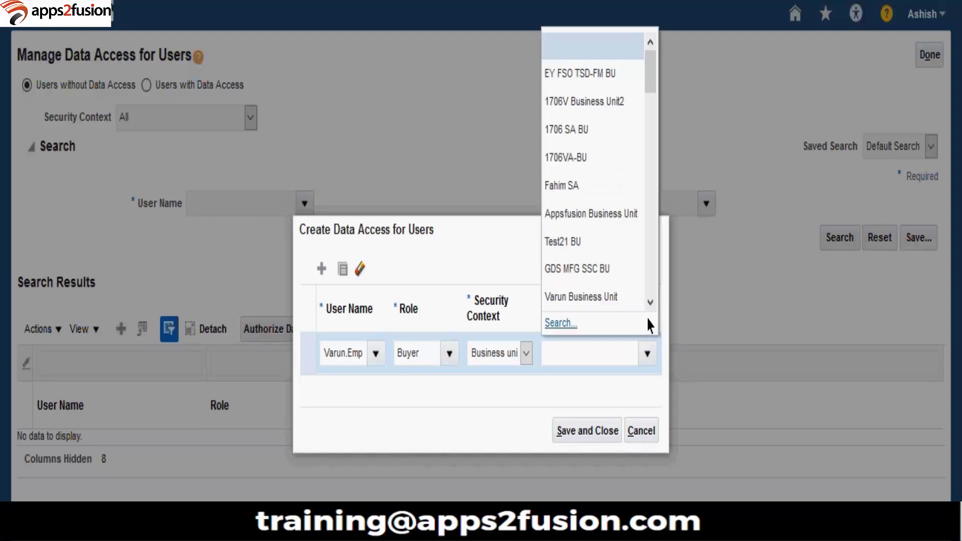
{"action": "left_click", "coordinate": [636, 301]}
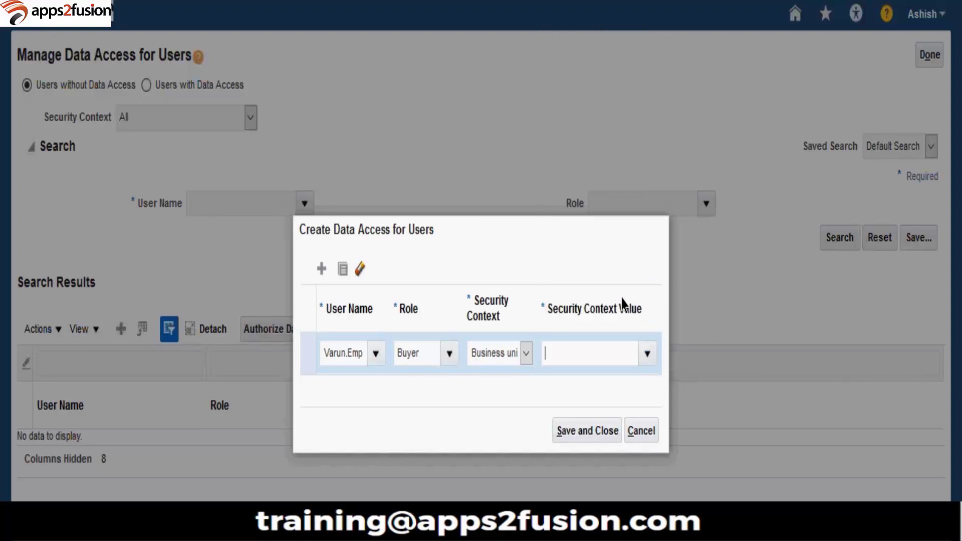
Step: Duplicate the row for the Procurement Manager role, scoped to Varun Business Unit
{"action": "left_click", "coordinate": [343, 270]}
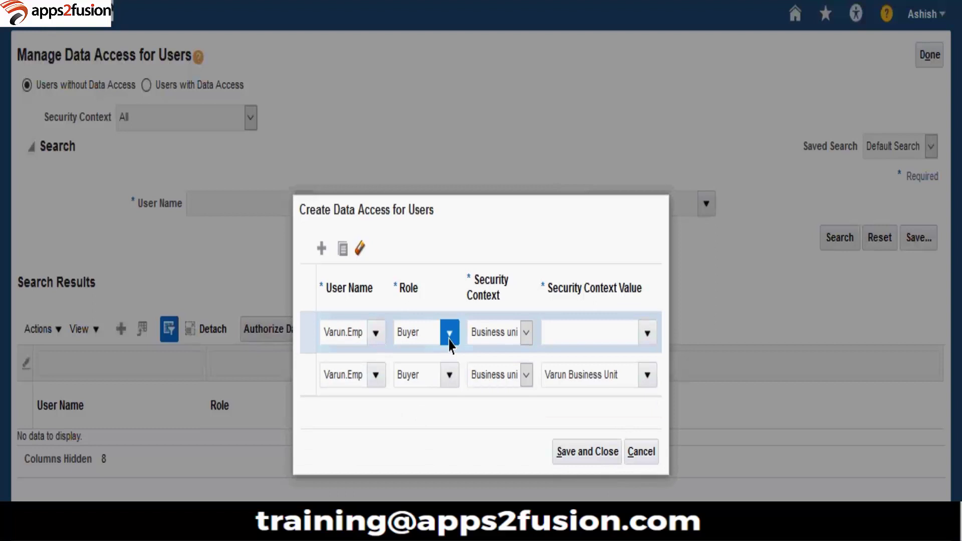
{"action": "left_click", "coordinate": [449, 332]}
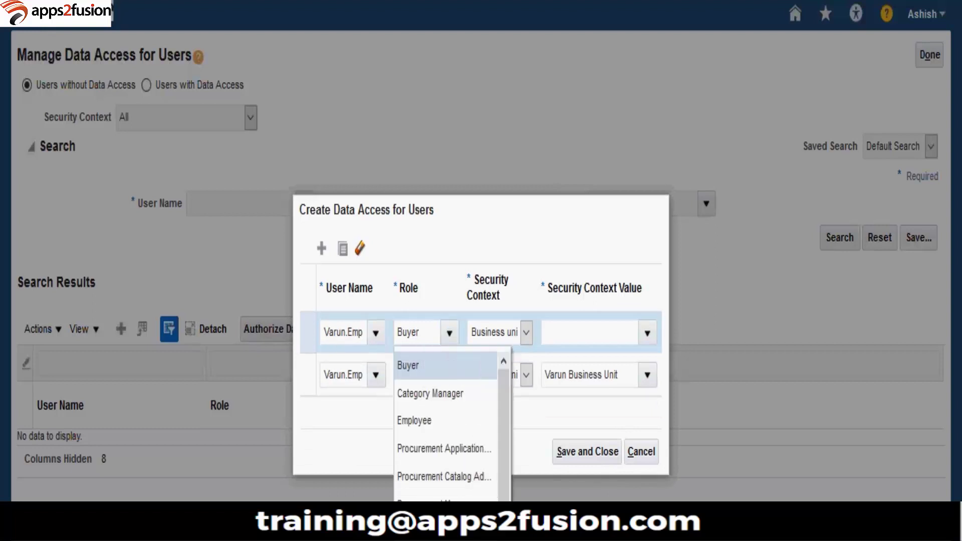
{"action": "scroll", "coordinate": [446, 421], "scroll_direction": "down", "scroll_amount": 1}
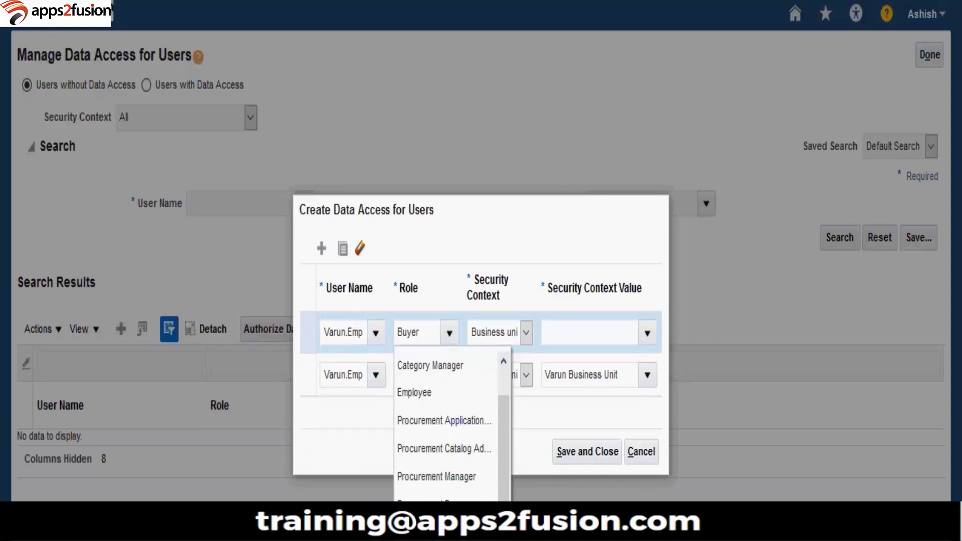
{"action": "left_click", "coordinate": [481, 478]}
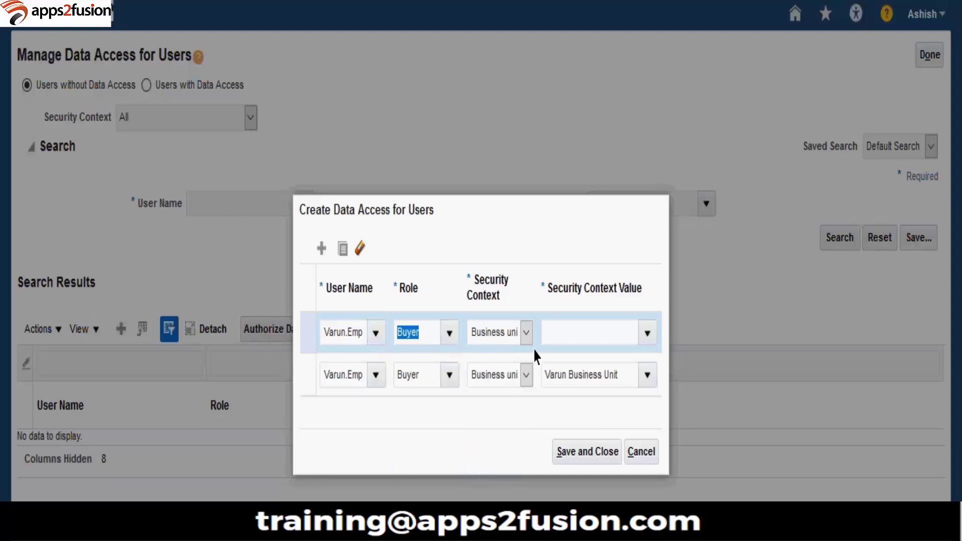
{"action": "left_click", "coordinate": [514, 337]}
{"action": "left_click", "coordinate": [518, 421]}
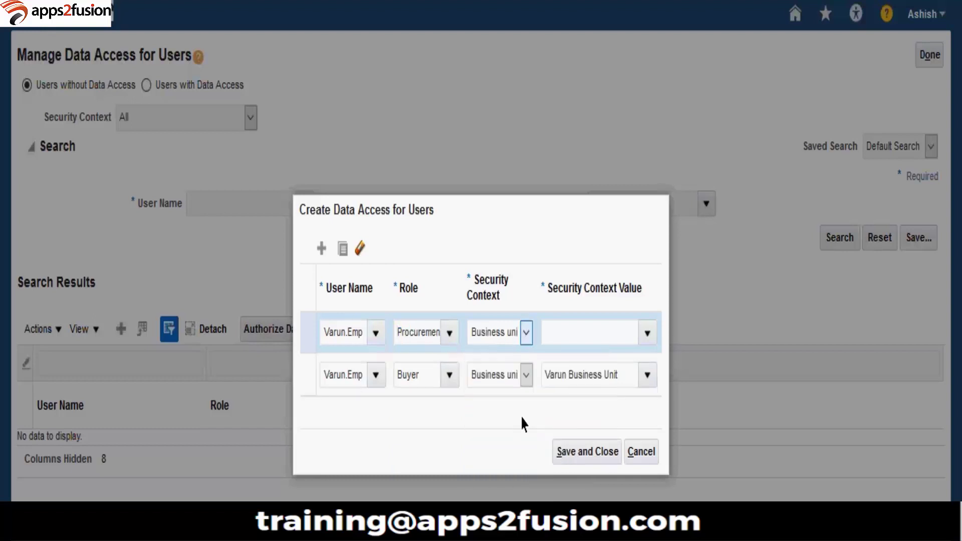
{"action": "left_click", "coordinate": [624, 380]}
{"action": "key", "text": "ctrl+c"}
{"action": "left_click", "coordinate": [614, 337]}
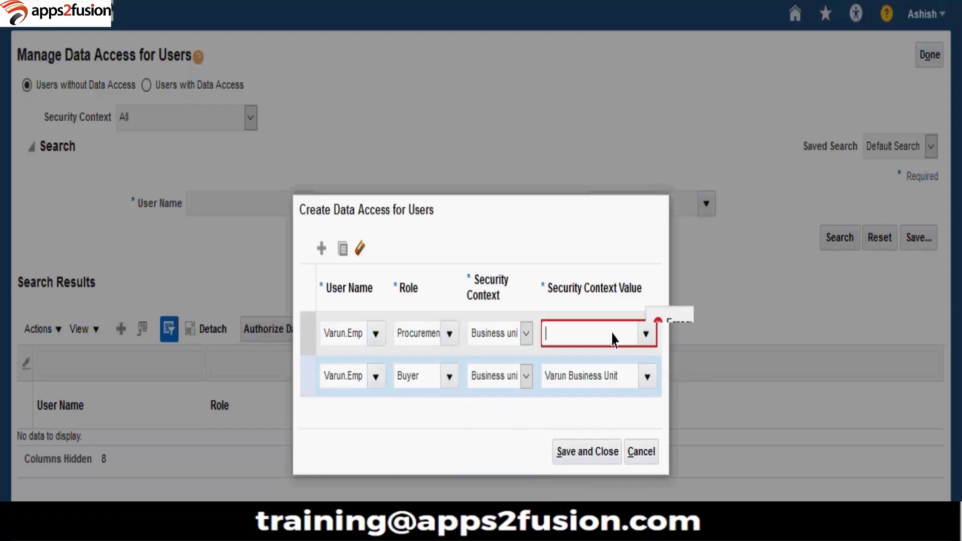
{"action": "key", "text": "ctrl+v"}
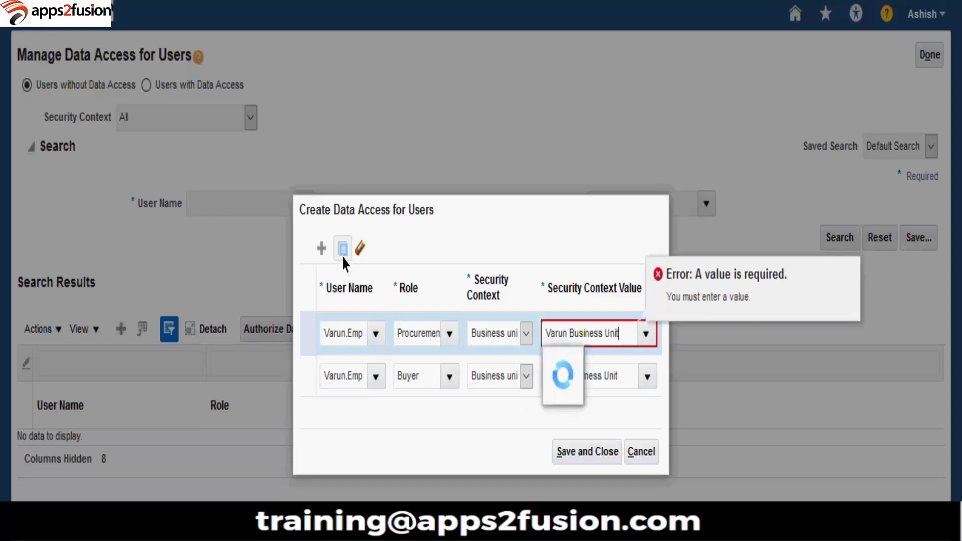
{"action": "left_click", "coordinate": [576, 361]}
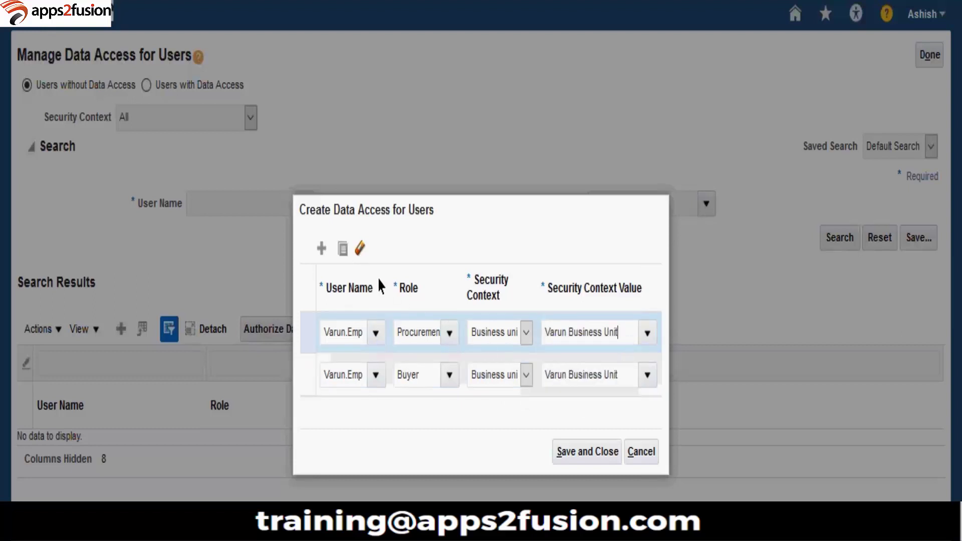
Step: Add another copied row keeping its role, with Business unit Varun Business Unit
{"action": "left_click", "coordinate": [343, 258]}
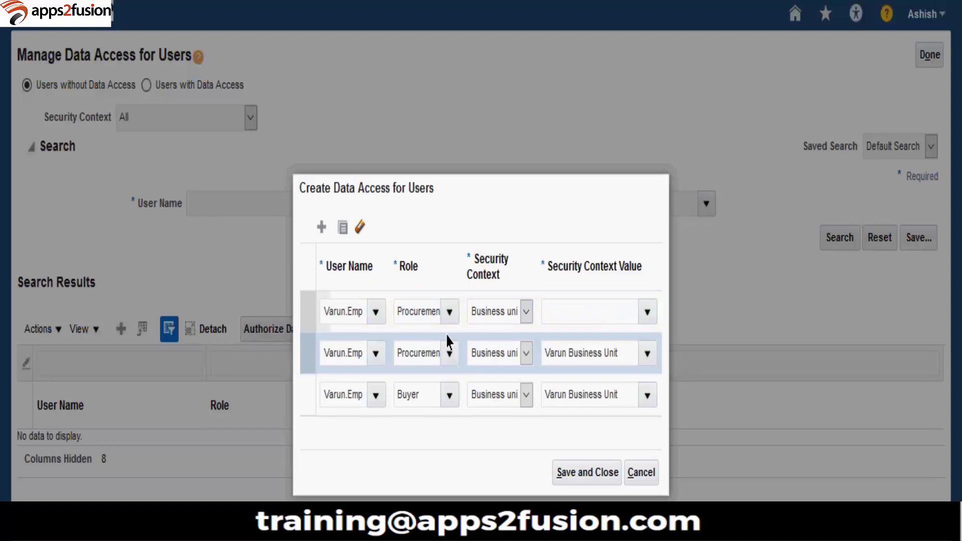
{"action": "left_click", "coordinate": [450, 313]}
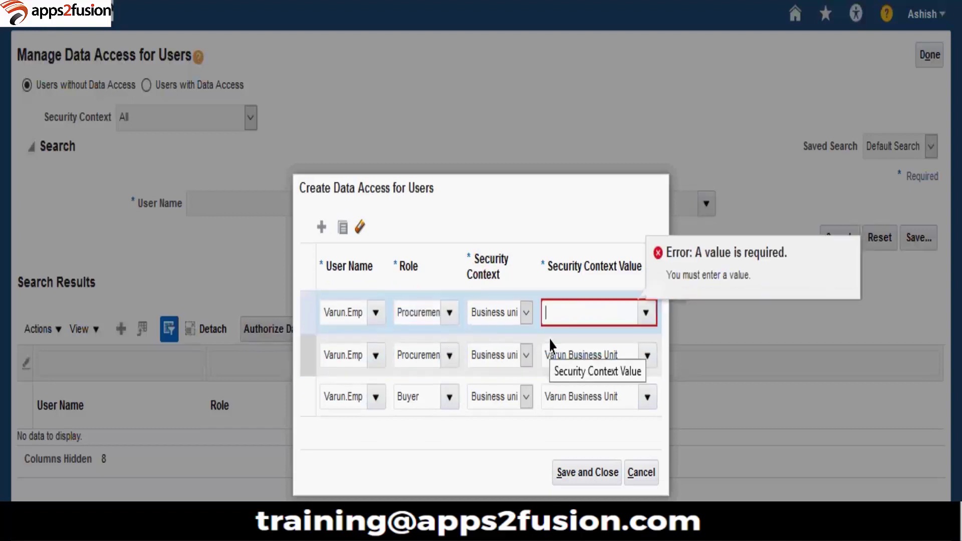
{"action": "key", "text": "Escape"}
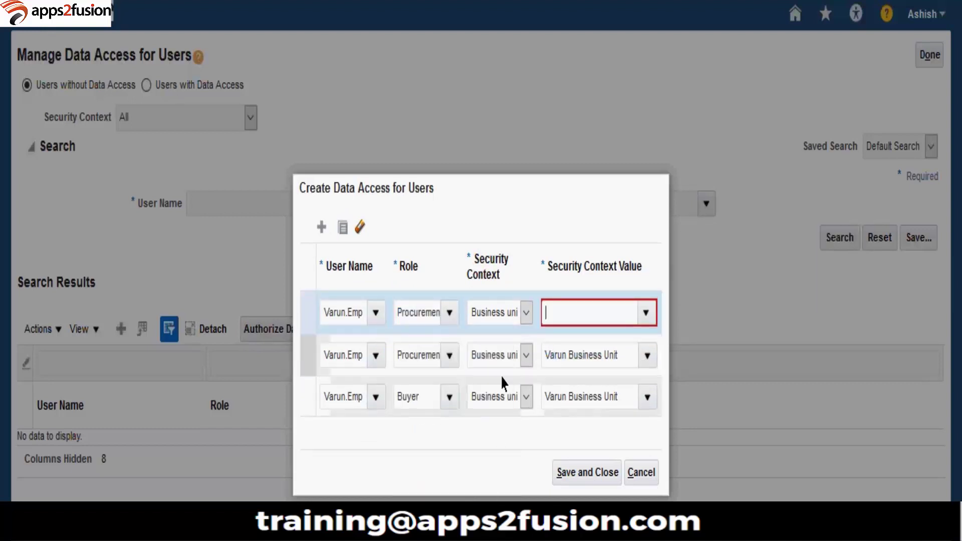
{"action": "left_click", "coordinate": [511, 315]}
{"action": "left_click", "coordinate": [511, 363]}
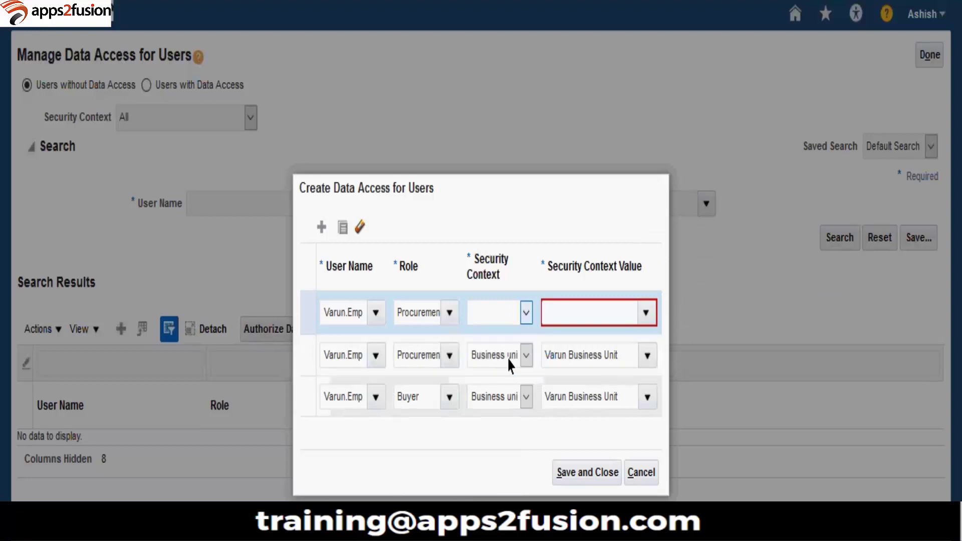
{"action": "left_click", "coordinate": [594, 325]}
{"action": "key", "text": "ctrl+v"}
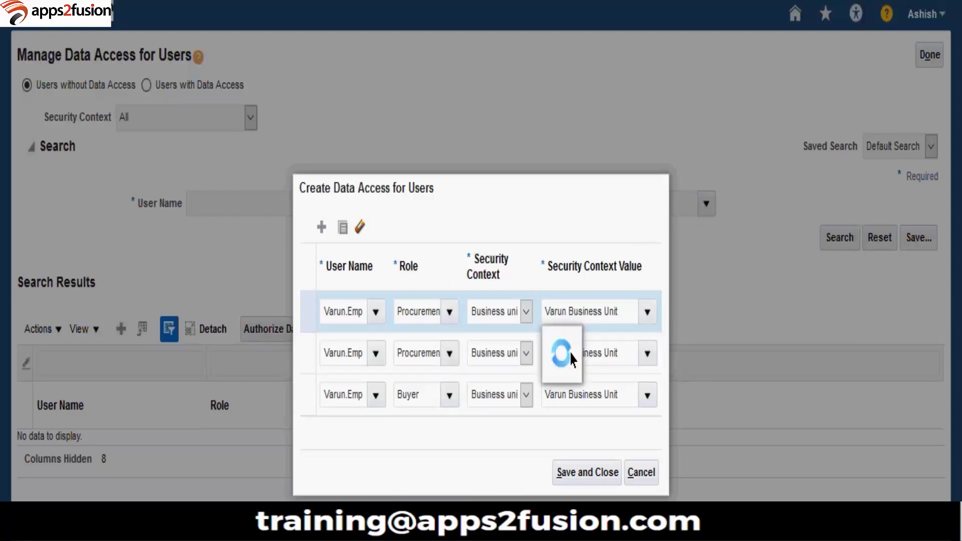
{"action": "left_click", "coordinate": [570, 342]}
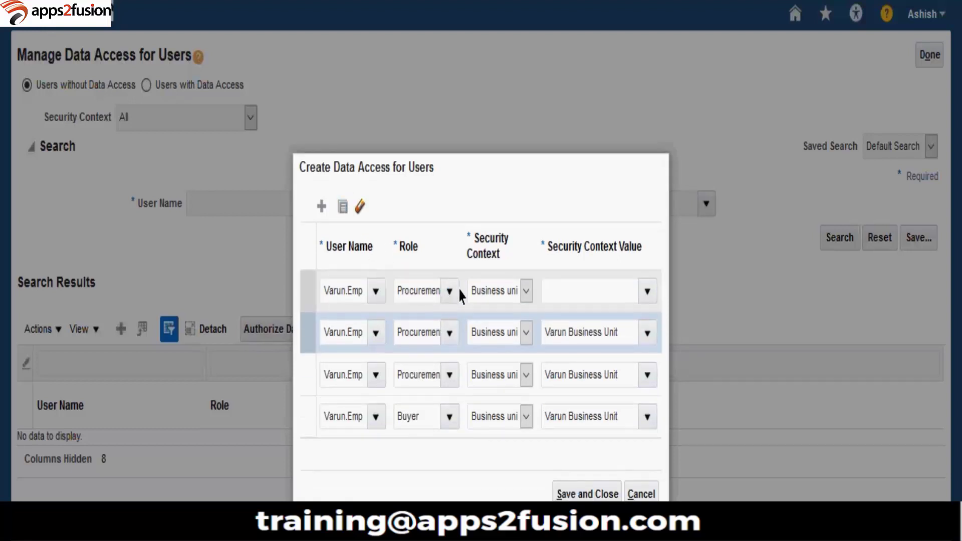
Step: Add a fourth copied row, also scoped to Business unit Varun Business Unit
{"action": "left_click", "coordinate": [460, 294]}
{"action": "left_click", "coordinate": [450, 291]}
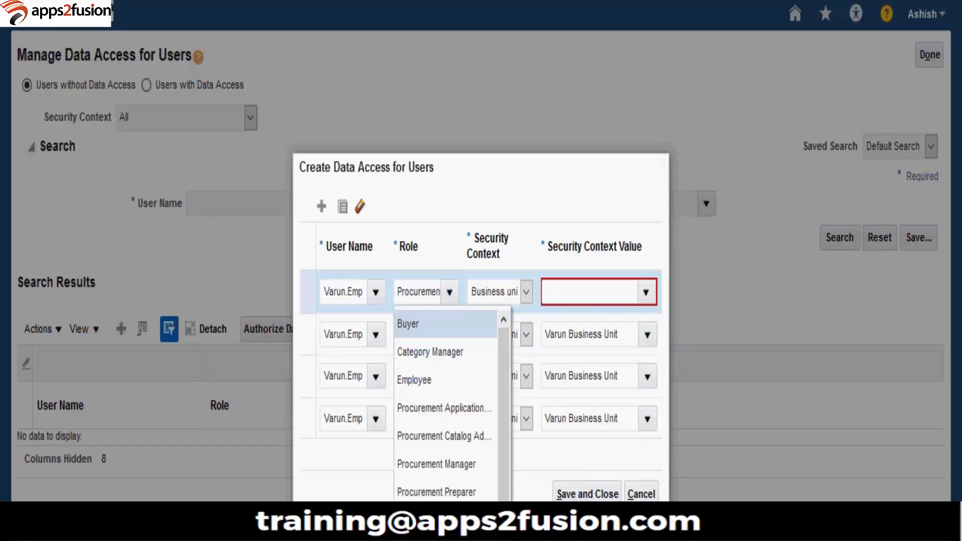
{"action": "left_click", "coordinate": [500, 279]}
{"action": "left_click", "coordinate": [500, 293]}
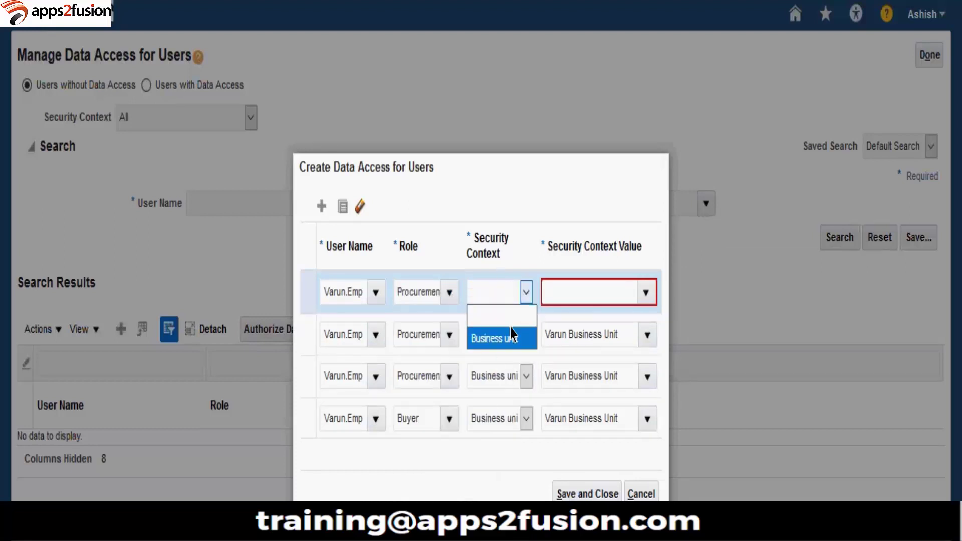
{"action": "left_click", "coordinate": [506, 336]}
{"action": "left_click", "coordinate": [568, 301]}
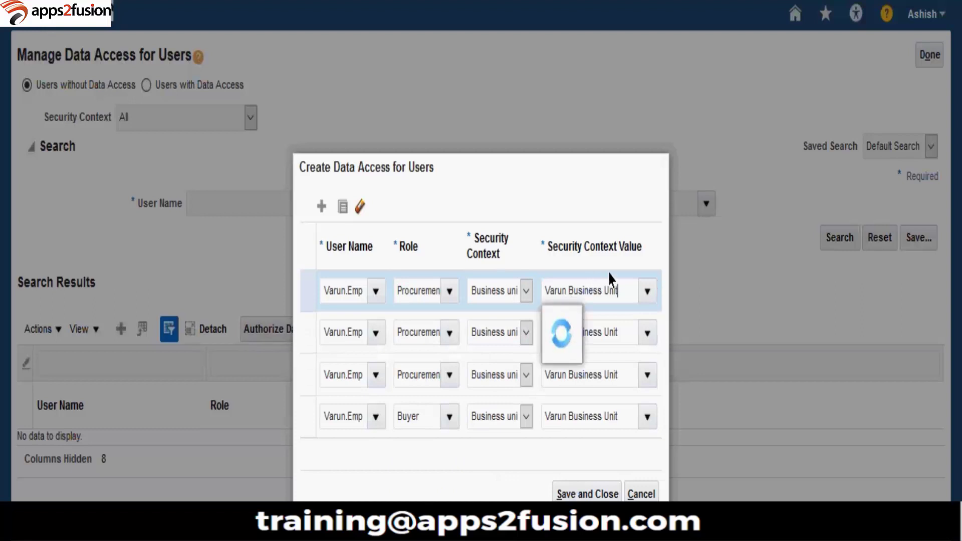
{"action": "left_click", "coordinate": [571, 321]}
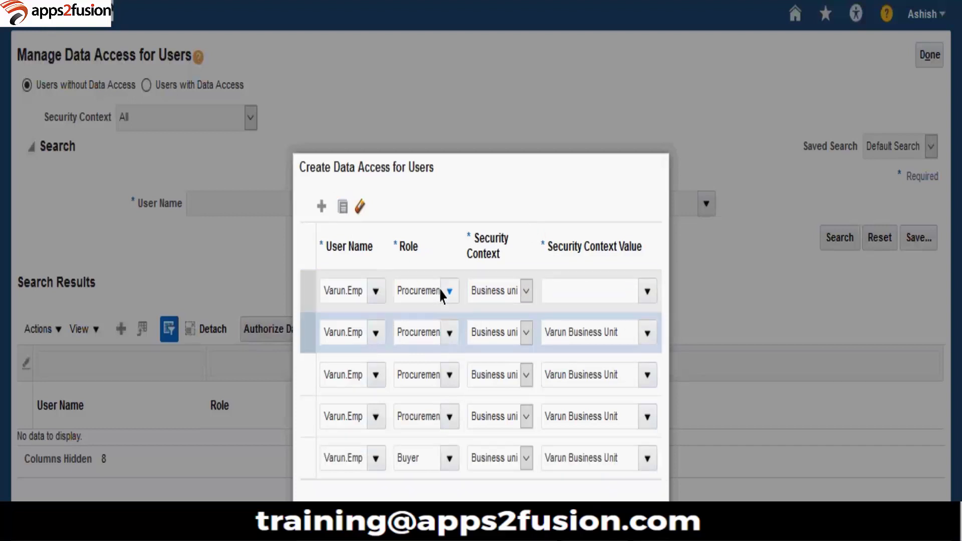
Step: Add a Category Manager row with Business unit context Varun Business Unit
{"action": "double_click", "coordinate": [444, 270]}
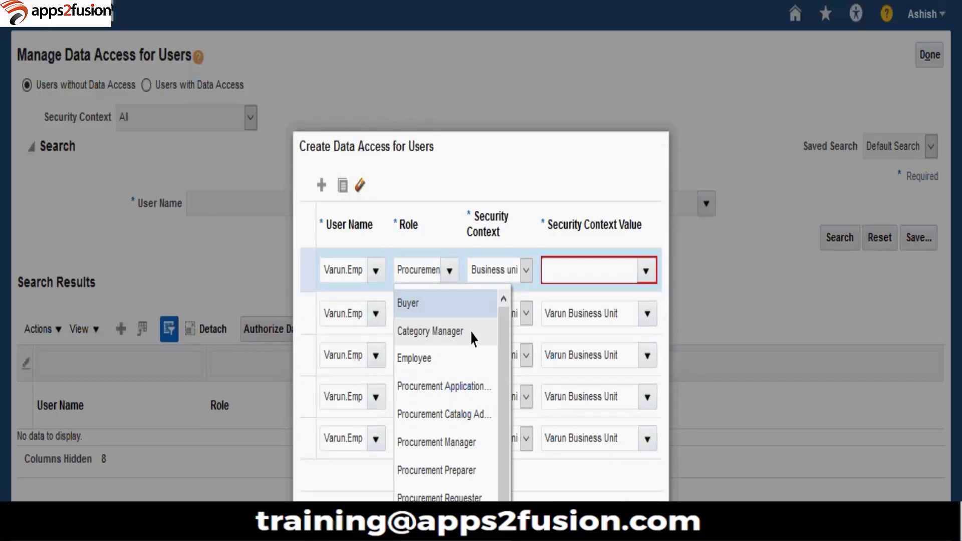
{"action": "left_click", "coordinate": [473, 334]}
{"action": "left_click", "coordinate": [509, 271]}
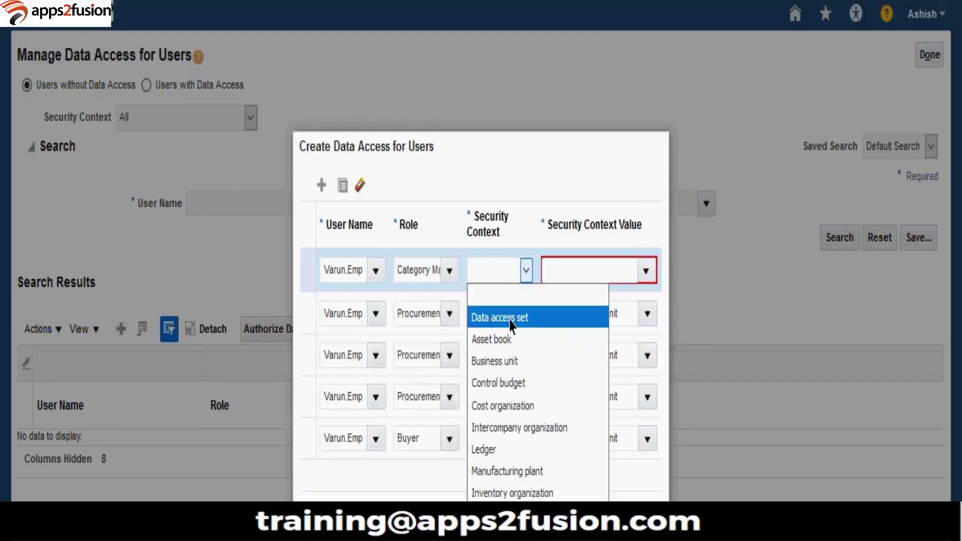
{"action": "left_click", "coordinate": [516, 361]}
{"action": "left_click", "coordinate": [586, 281]}
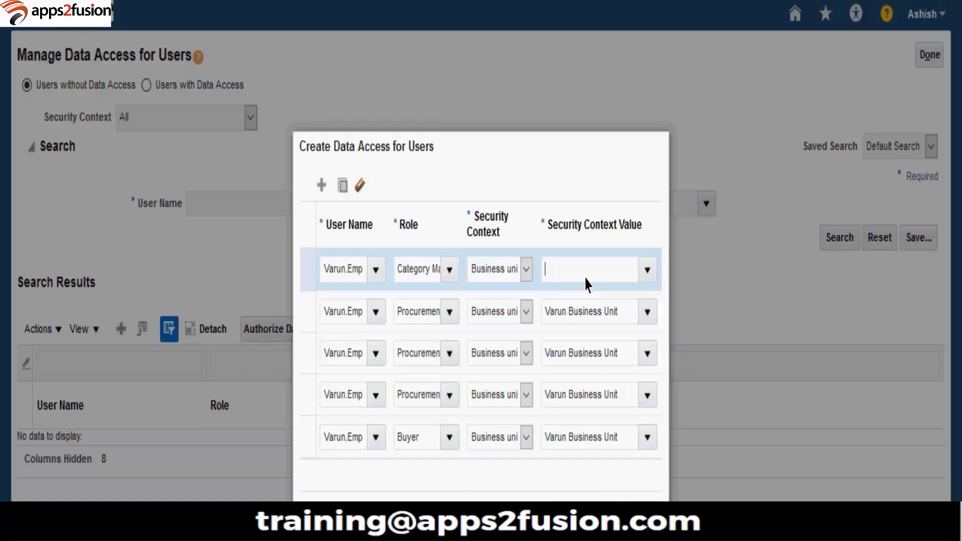
{"action": "key", "text": "ctrl+v"}
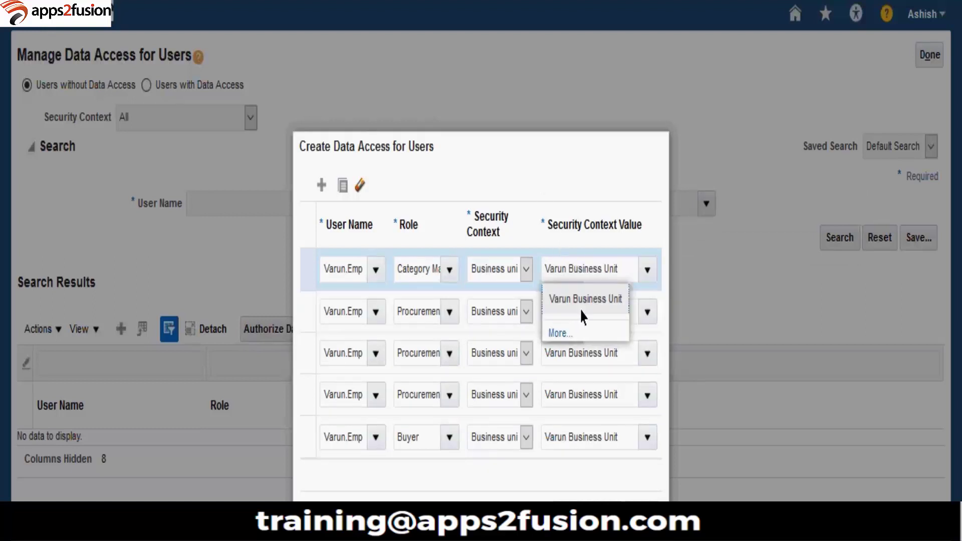
{"action": "left_click", "coordinate": [573, 306]}
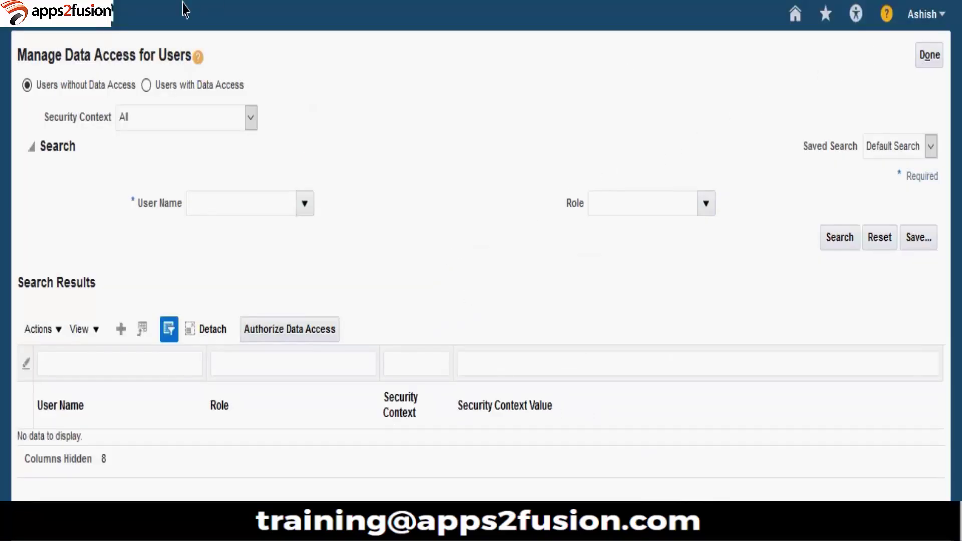
Step: Leave data access, glance at the procurement category hierarchy, and return to the project tasks
{"action": "left_click", "coordinate": [928, 55]}
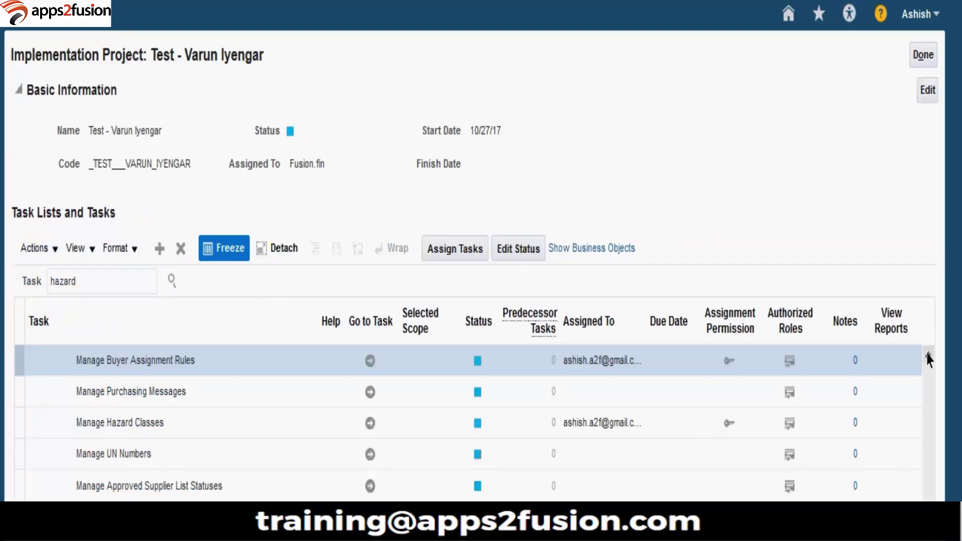
{"action": "scroll", "coordinate": [927, 359], "scroll_direction": "down", "scroll_amount": 2}
{"action": "scroll", "coordinate": [927, 359], "scroll_direction": "up", "scroll_amount": 5}
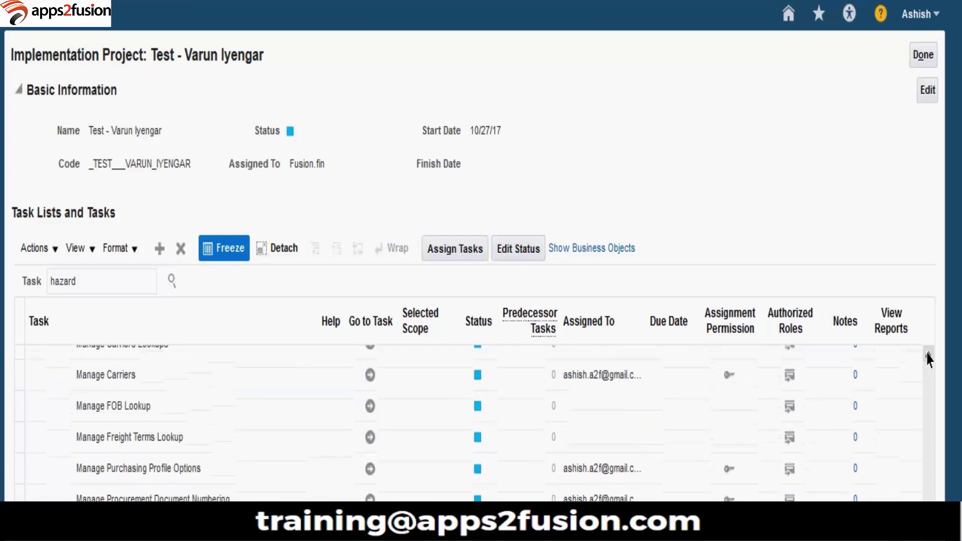
{"action": "scroll", "coordinate": [927, 359], "scroll_direction": "up", "scroll_amount": 8}
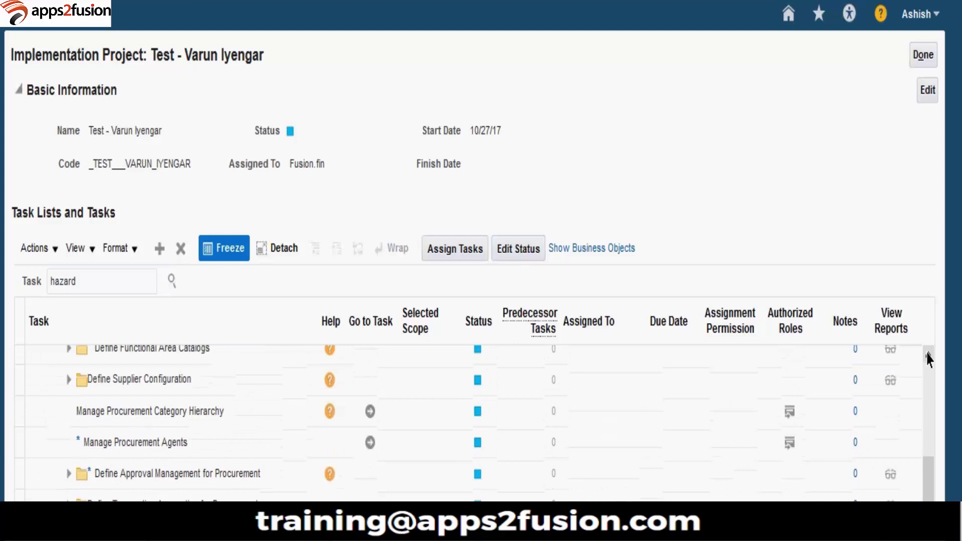
{"action": "scroll", "coordinate": [370, 449], "scroll_direction": "up", "scroll_amount": 1}
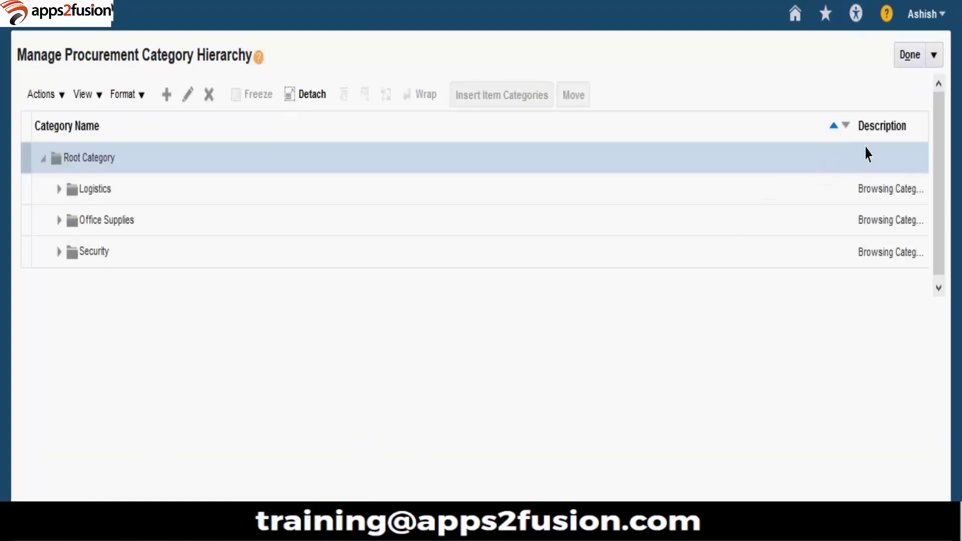
{"action": "left_click", "coordinate": [910, 56]}
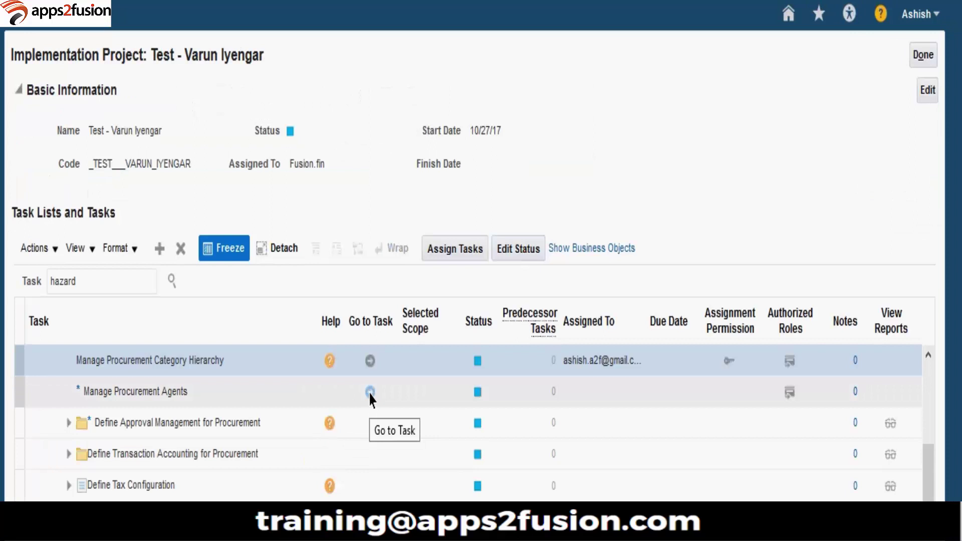
Step: Open Manage Procurement Agents and choose Varun Business Unit as the procurement BU
{"action": "left_click", "coordinate": [370, 396]}
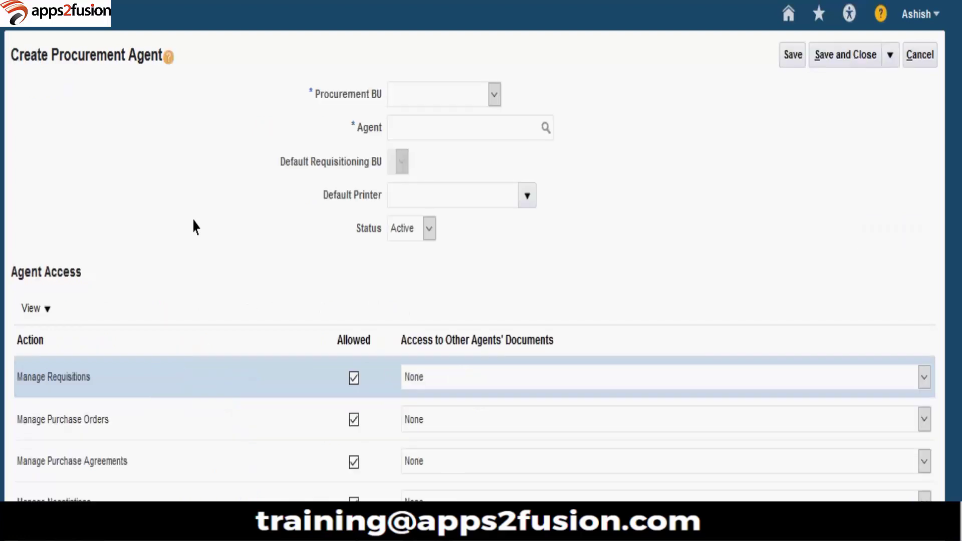
{"action": "left_click", "coordinate": [456, 97]}
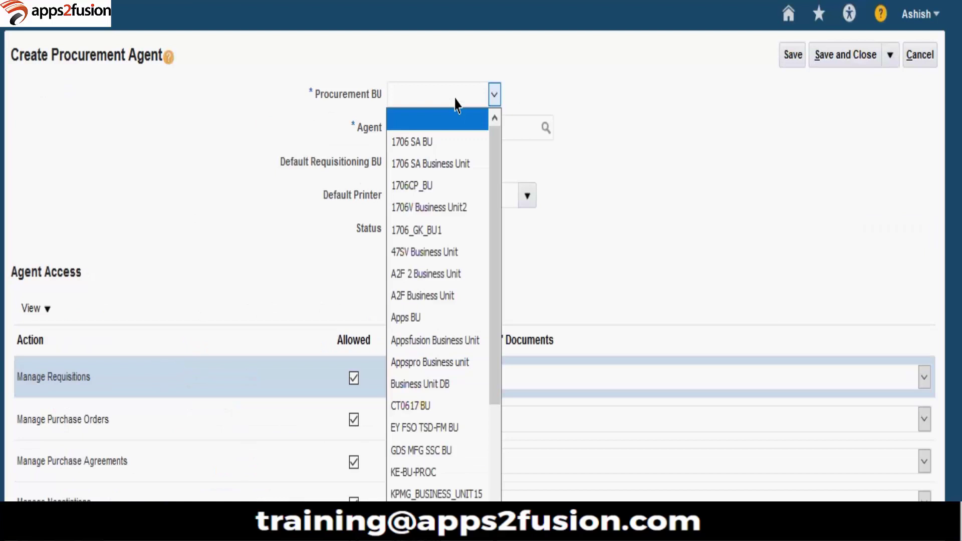
{"action": "left_click_drag", "start_coordinate": [498, 316], "coordinate": [489, 481]}
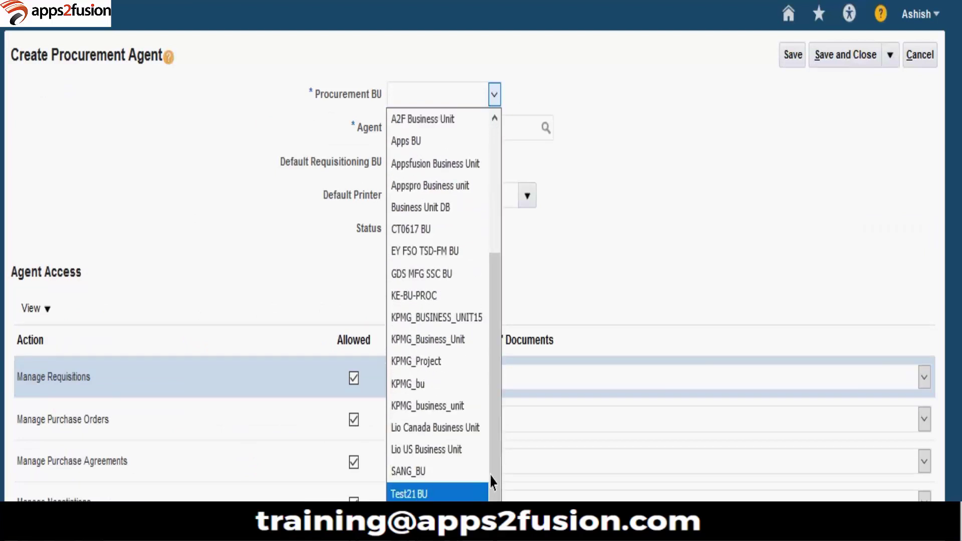
{"action": "left_click", "coordinate": [426, 496]}
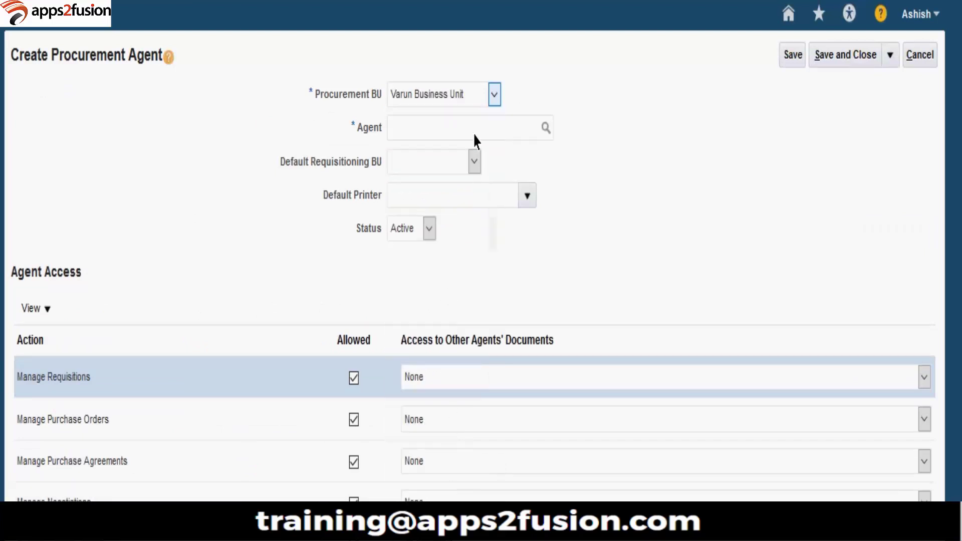
Step: Enter the employee as agent and set Varun Business Unit as default requisitioning BU
{"action": "left_click", "coordinate": [510, 134]}
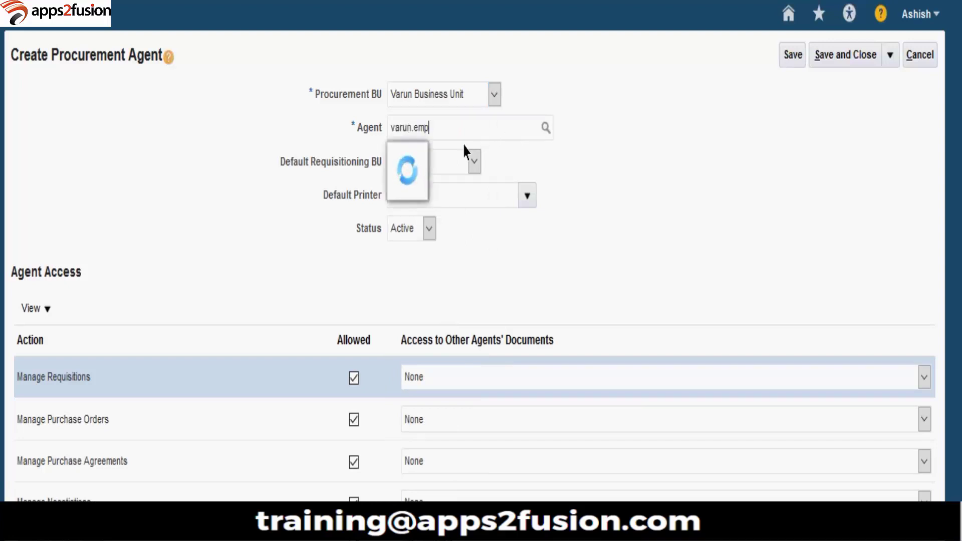
{"action": "left_click_drag", "start_coordinate": [533, 129], "coordinate": [279, 128]}
{"action": "key", "text": "BackSpace"}
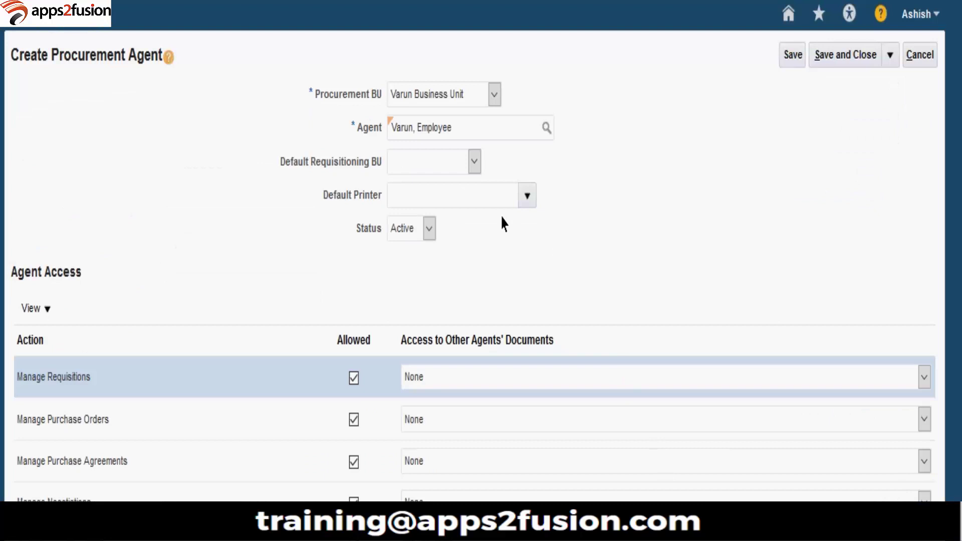
{"action": "left_click", "coordinate": [452, 168]}
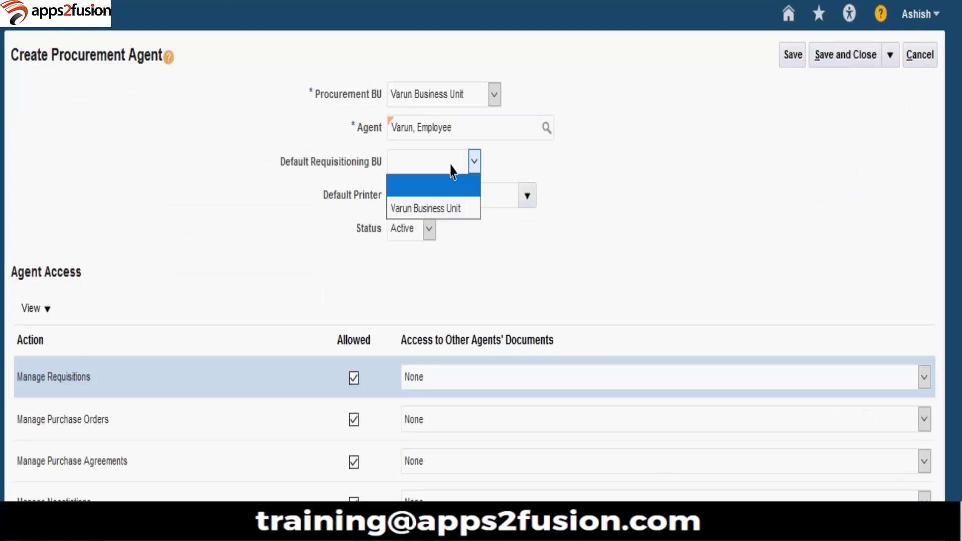
{"action": "left_click", "coordinate": [462, 209]}
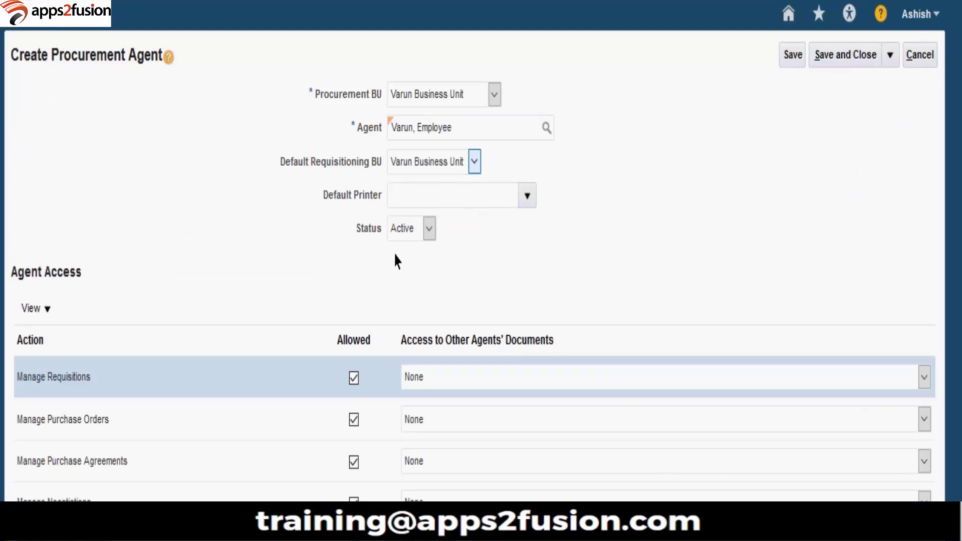
{"action": "scroll", "coordinate": [576, 279], "scroll_direction": "down", "scroll_amount": 3}
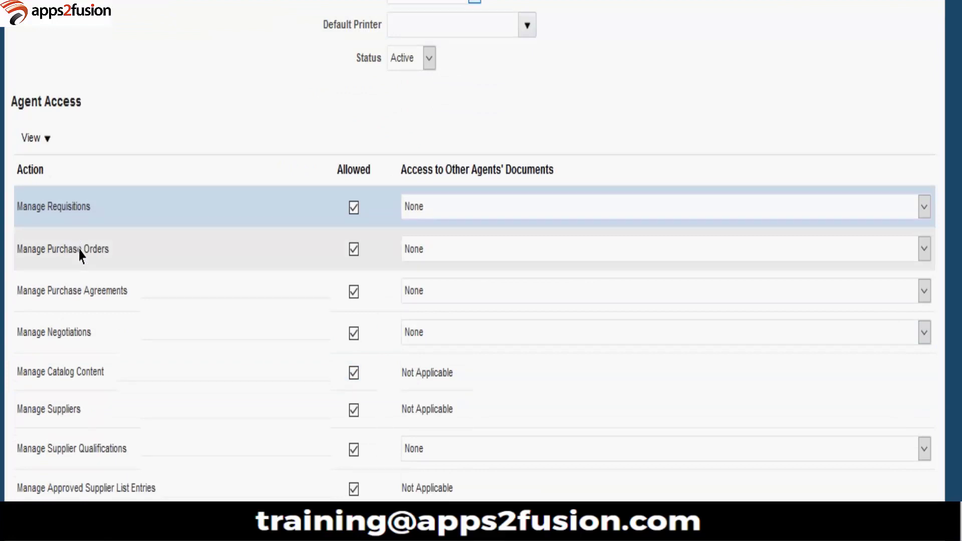
Step: View the access record's creation and update details through View > About This Record
{"action": "left_click", "coordinate": [38, 140]}
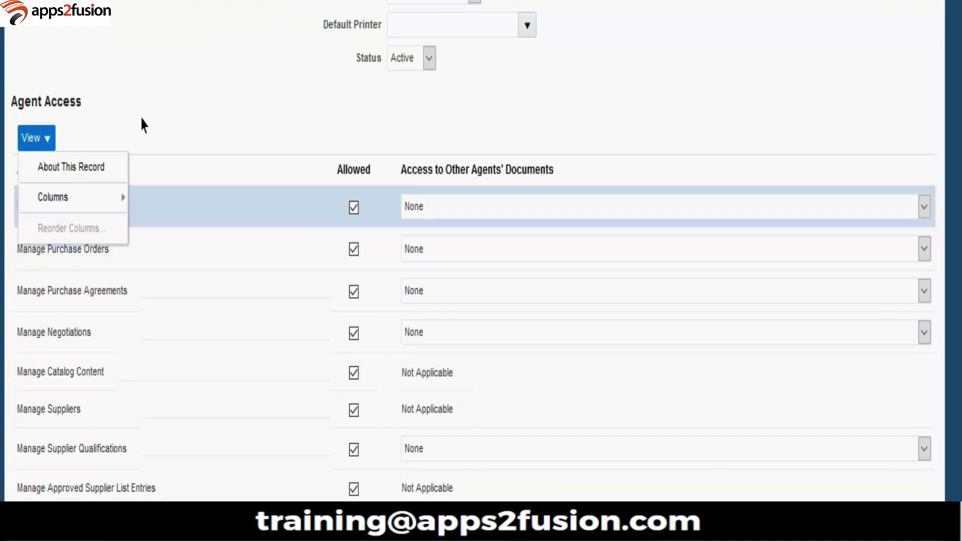
{"action": "left_click", "coordinate": [195, 124]}
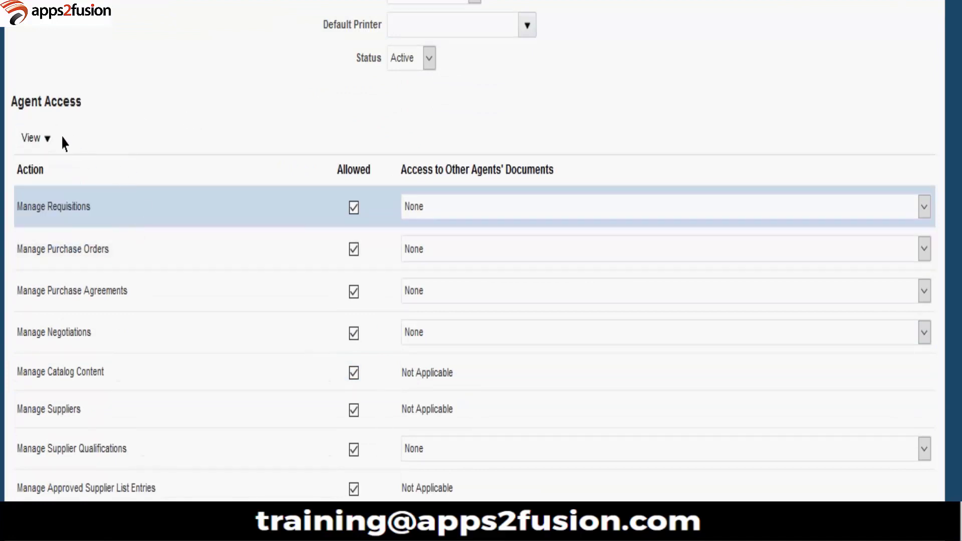
{"action": "left_click", "coordinate": [50, 142]}
{"action": "left_click", "coordinate": [55, 167]}
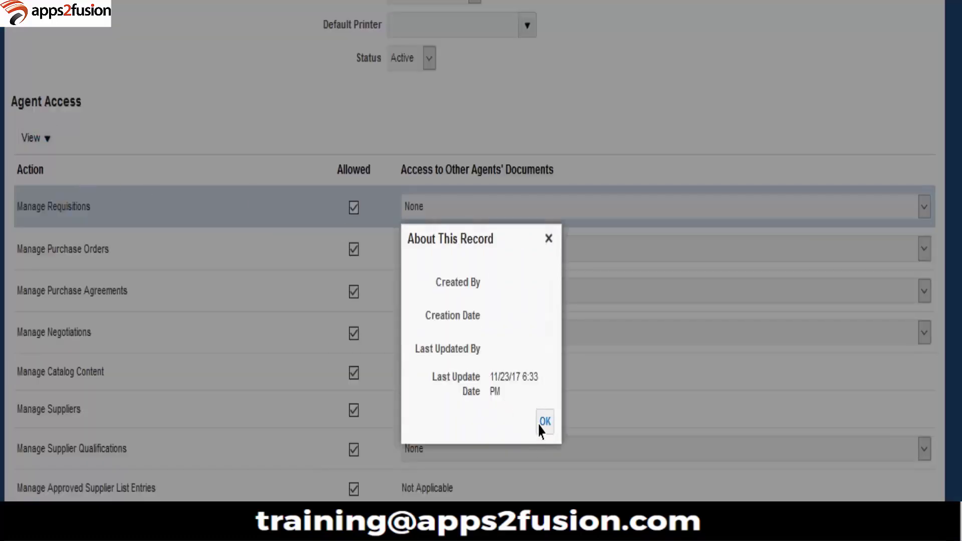
{"action": "left_click", "coordinate": [543, 423]}
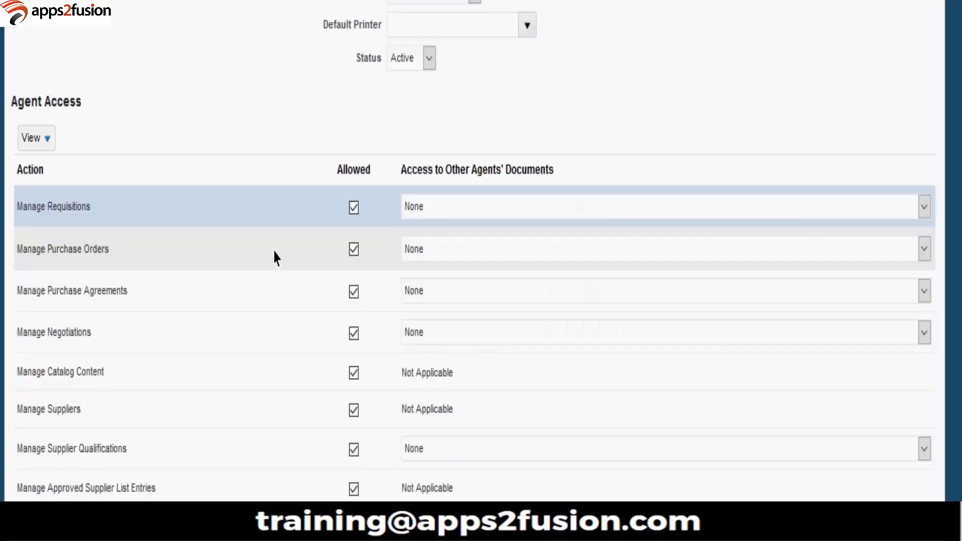
{"action": "left_click", "coordinate": [276, 258]}
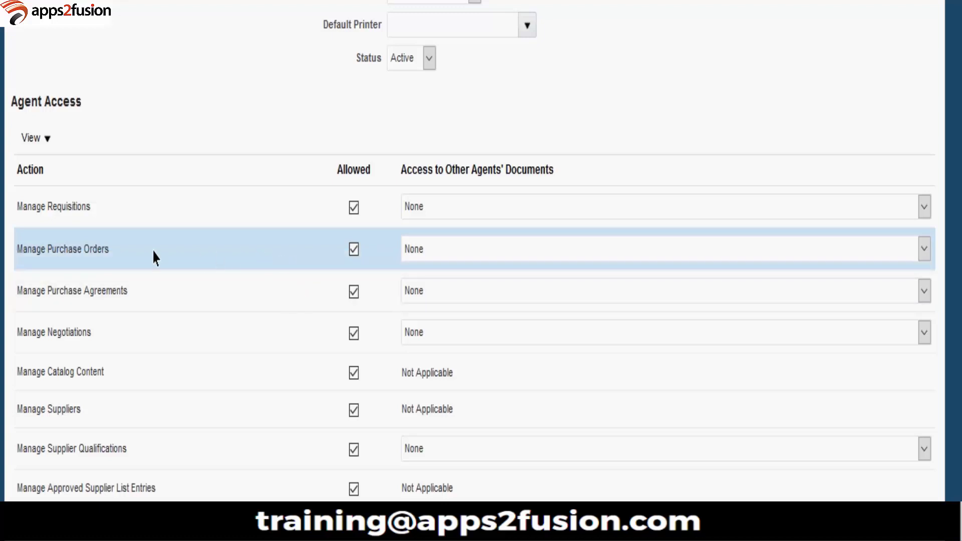
Step: Set Manage Requisitions access to other agents' documents to Full
{"action": "left_click", "coordinate": [88, 218]}
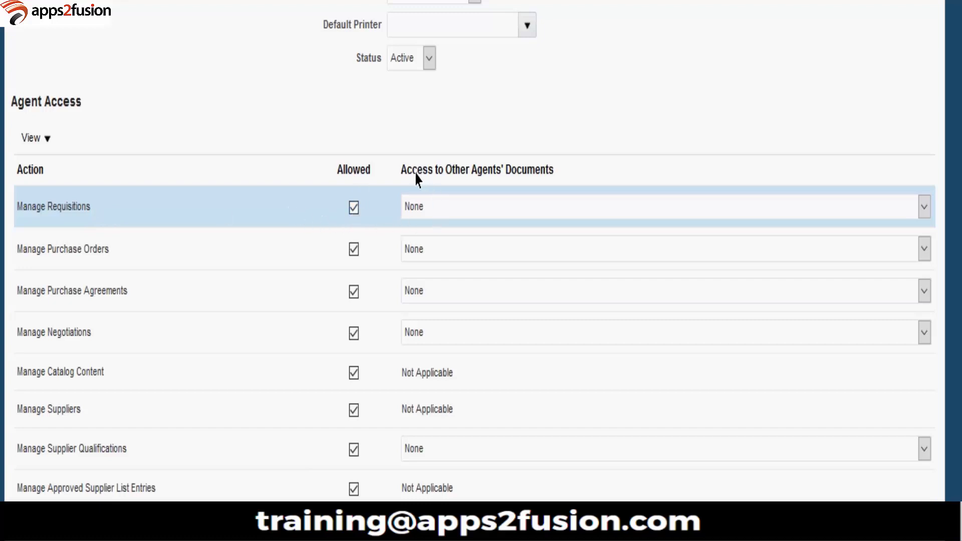
{"action": "left_click", "coordinate": [561, 214]}
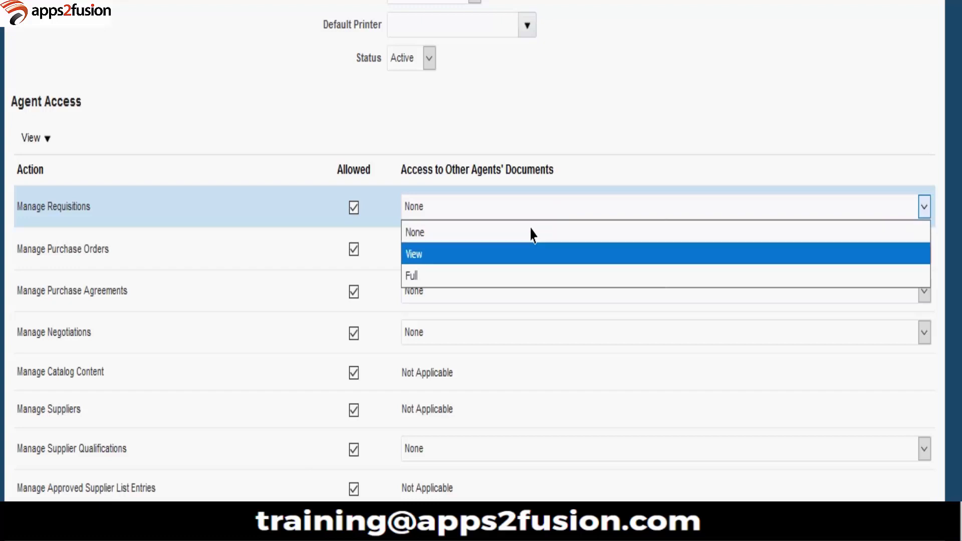
{"action": "left_click", "coordinate": [447, 277]}
{"action": "left_click", "coordinate": [438, 218]}
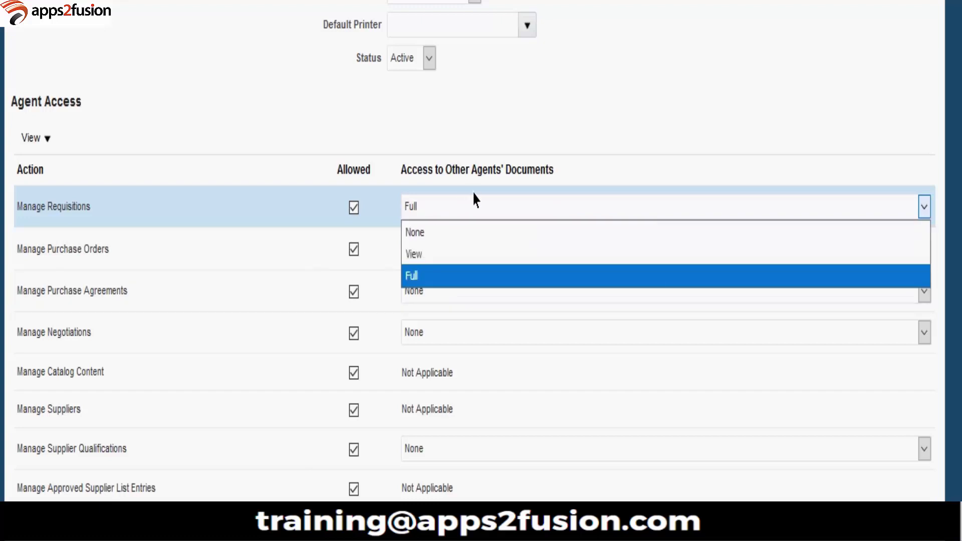
{"action": "left_click", "coordinate": [738, 115]}
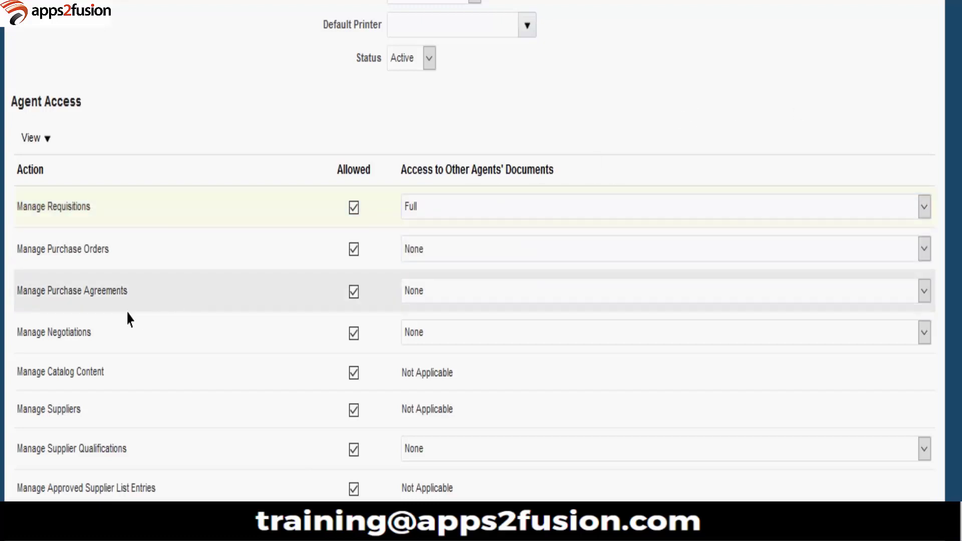
Step: Set Manage Purchase Orders access to other agents' documents to Full
{"action": "left_click", "coordinate": [115, 268]}
{"action": "left_click", "coordinate": [462, 248]}
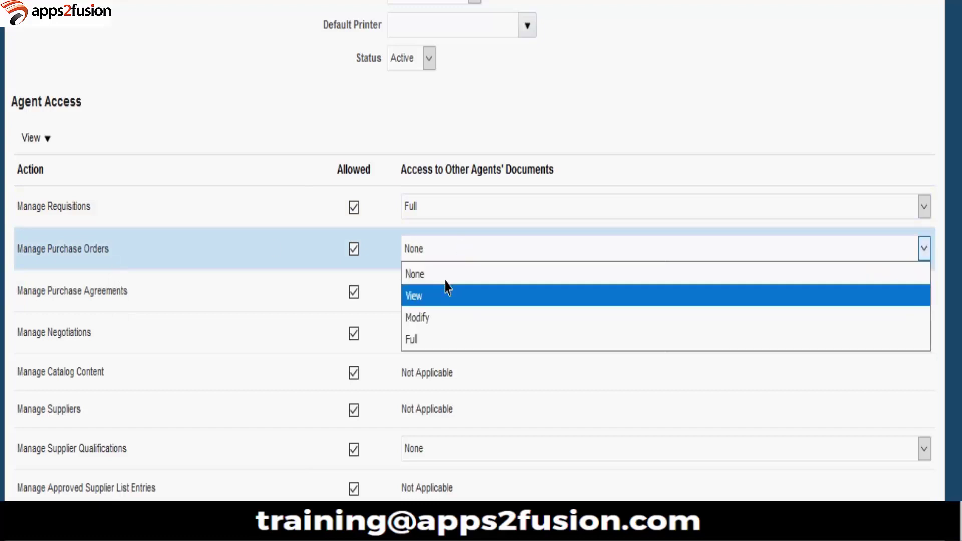
{"action": "left_click", "coordinate": [429, 340]}
{"action": "left_click", "coordinate": [427, 250]}
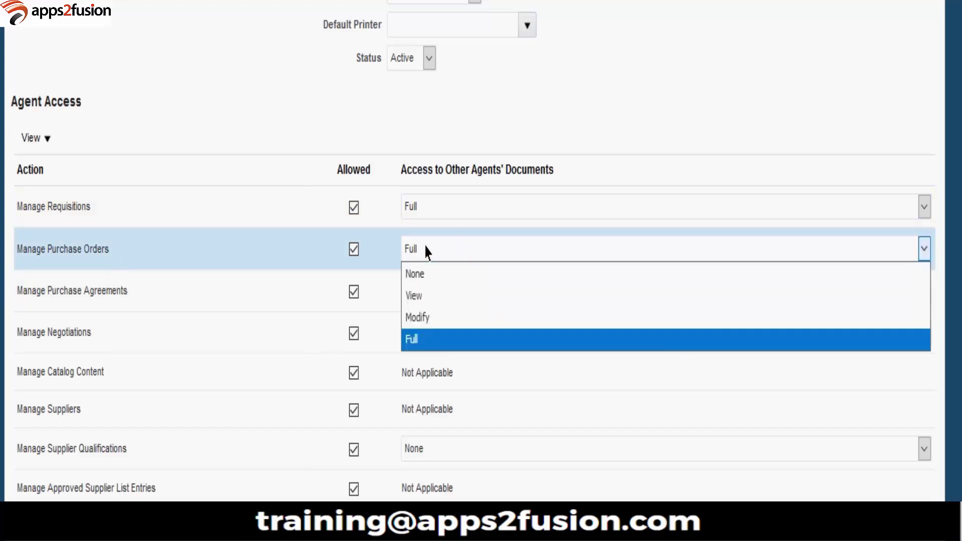
{"action": "left_click", "coordinate": [428, 251]}
Step: Set Manage Purchase Agreements access to other agents' documents to Full
{"action": "left_click", "coordinate": [234, 309]}
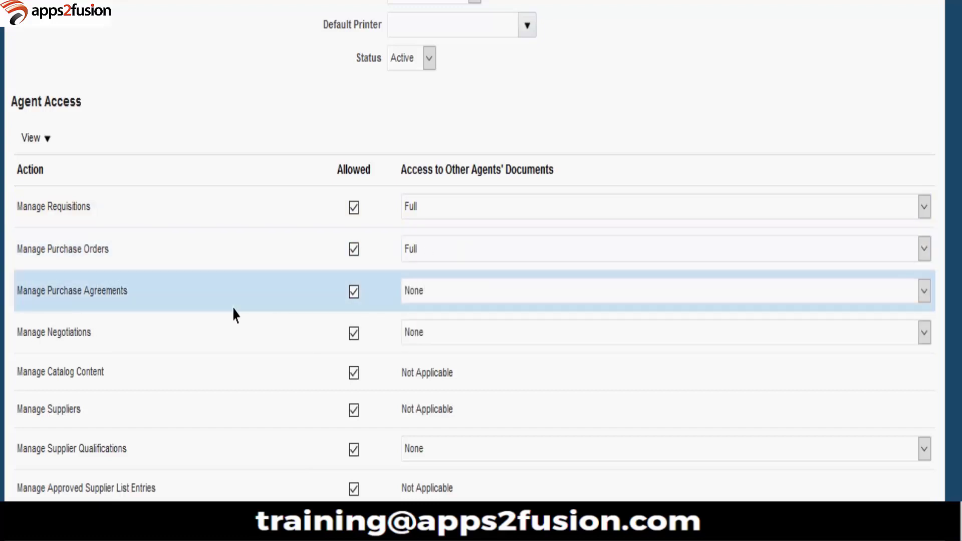
{"action": "left_click", "coordinate": [443, 303]}
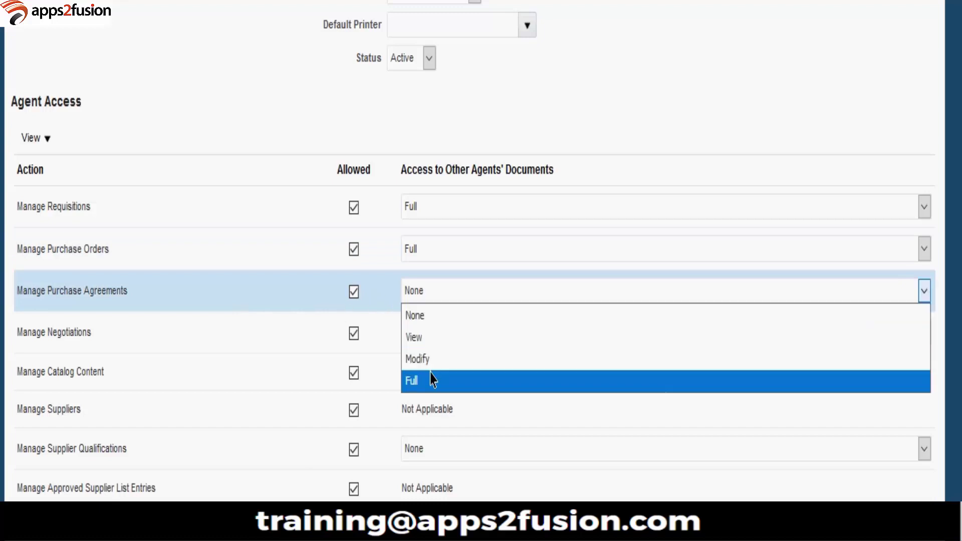
{"action": "left_click", "coordinate": [431, 380]}
{"action": "left_click", "coordinate": [426, 302]}
{"action": "left_click", "coordinate": [466, 386]}
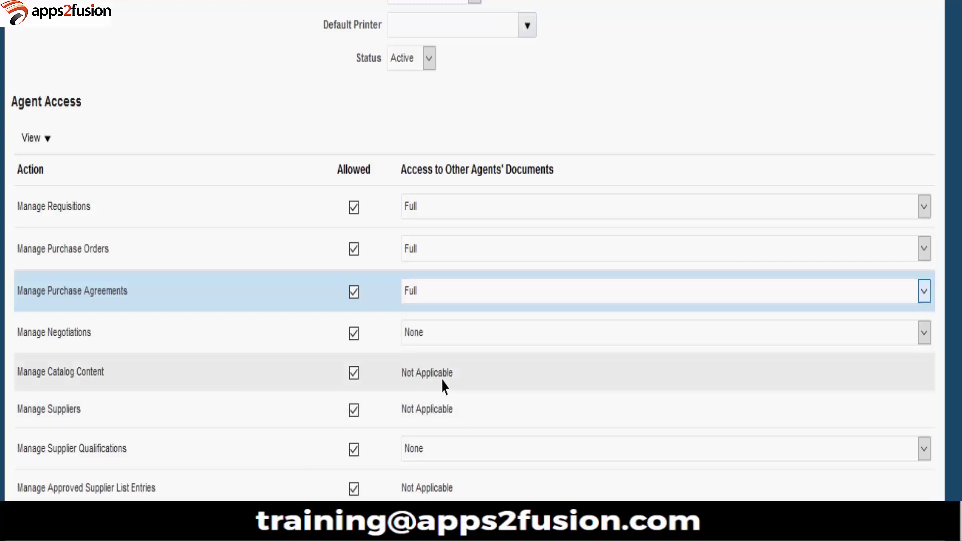